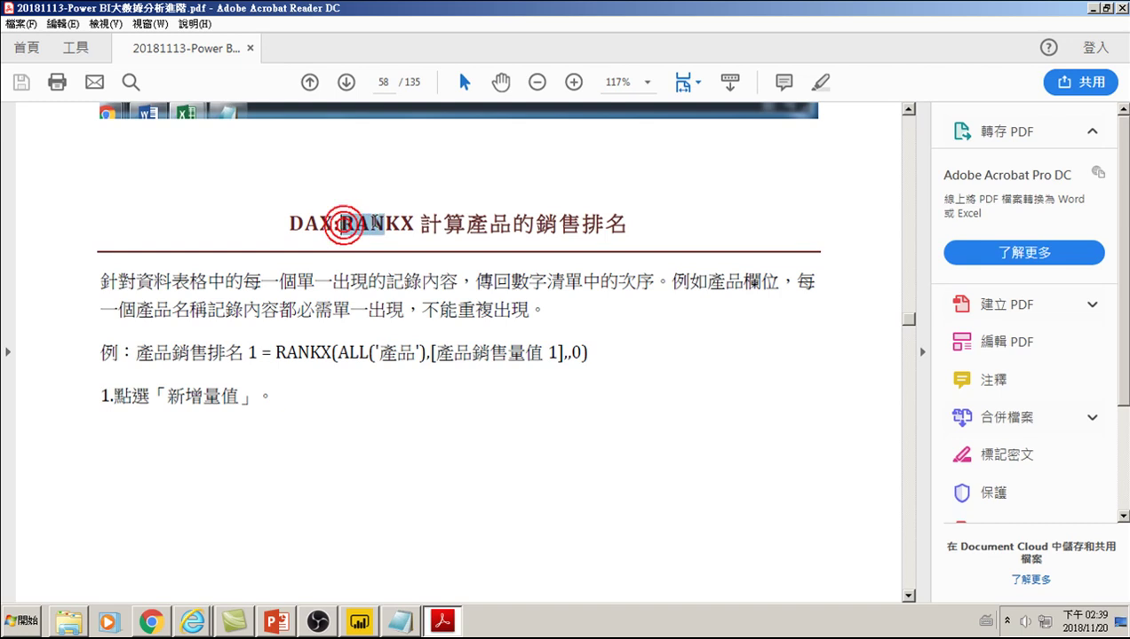
# Select the word RANK in the DAX RANKX heading on page 58 of the course PDF.
pyautogui.moveTo(340, 222); pyautogui.dragTo(397, 226)
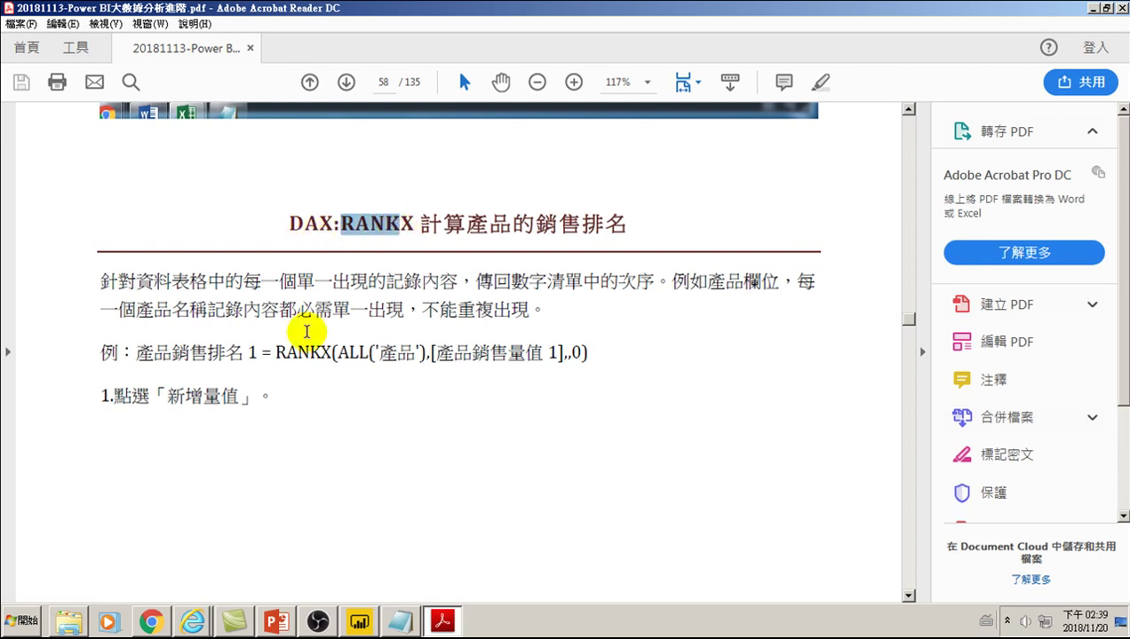
# Select the example formula RANKX(ALL('產品'),[產品銷售量值 1],,0), then return to Power BI Desktop.
pyautogui.moveTo(275, 353); pyautogui.dragTo(586, 360)
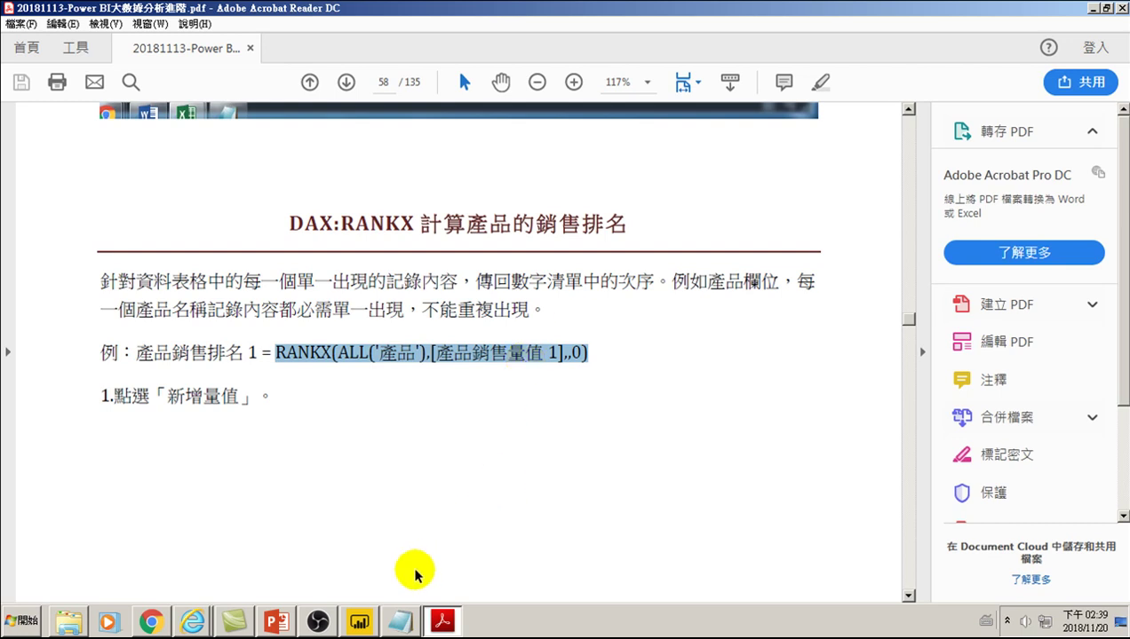
pyautogui.click(359, 621)
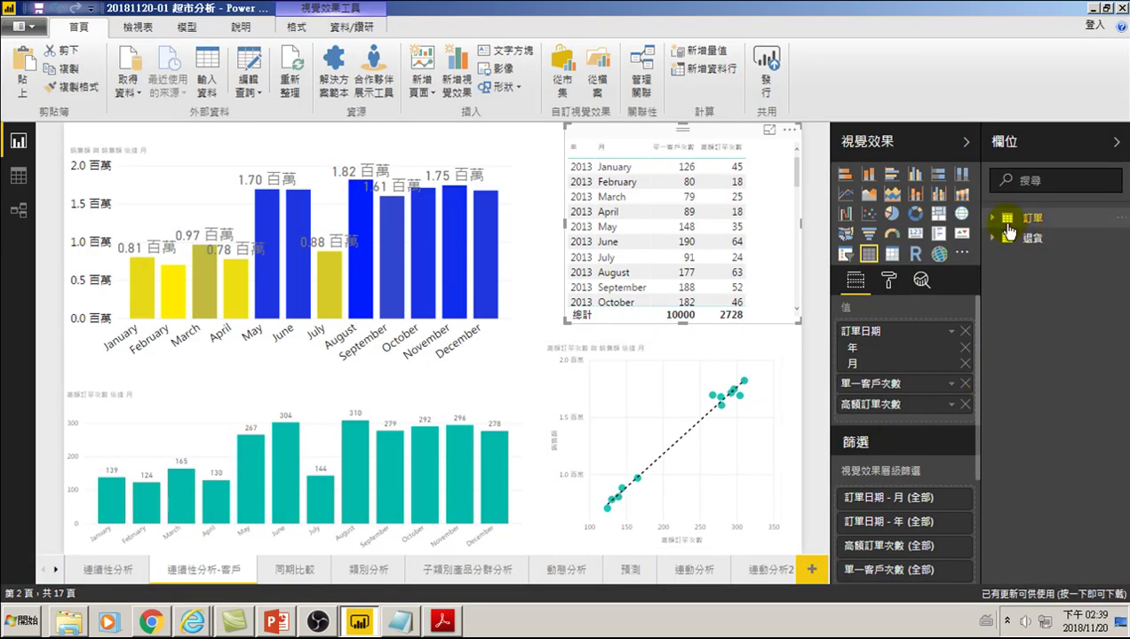
# Expand the 訂單 table's fields and view its 10,000 rows in Data view.
pyautogui.click(1023, 218)
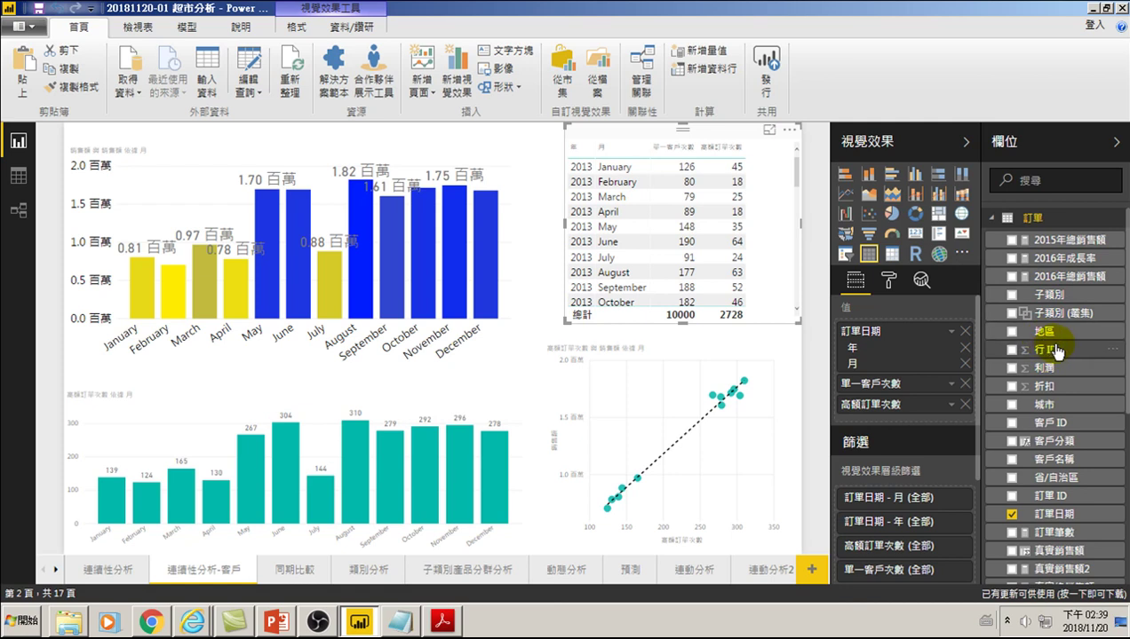
pyautogui.scroll(-3, 1055, 369)
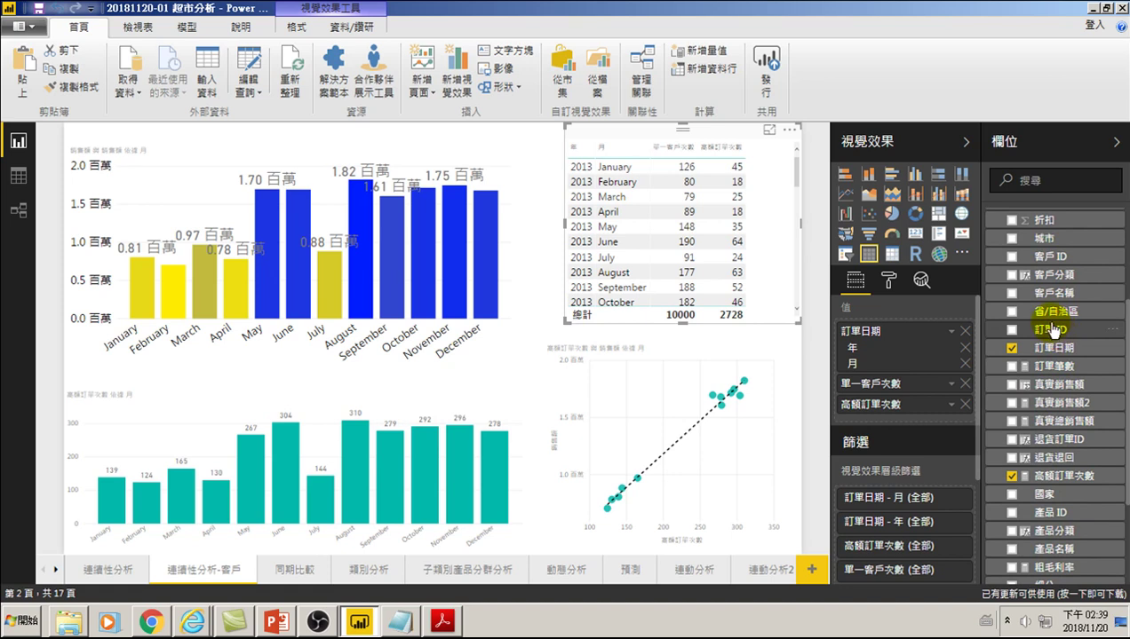
pyautogui.scroll(3, 1055, 333)
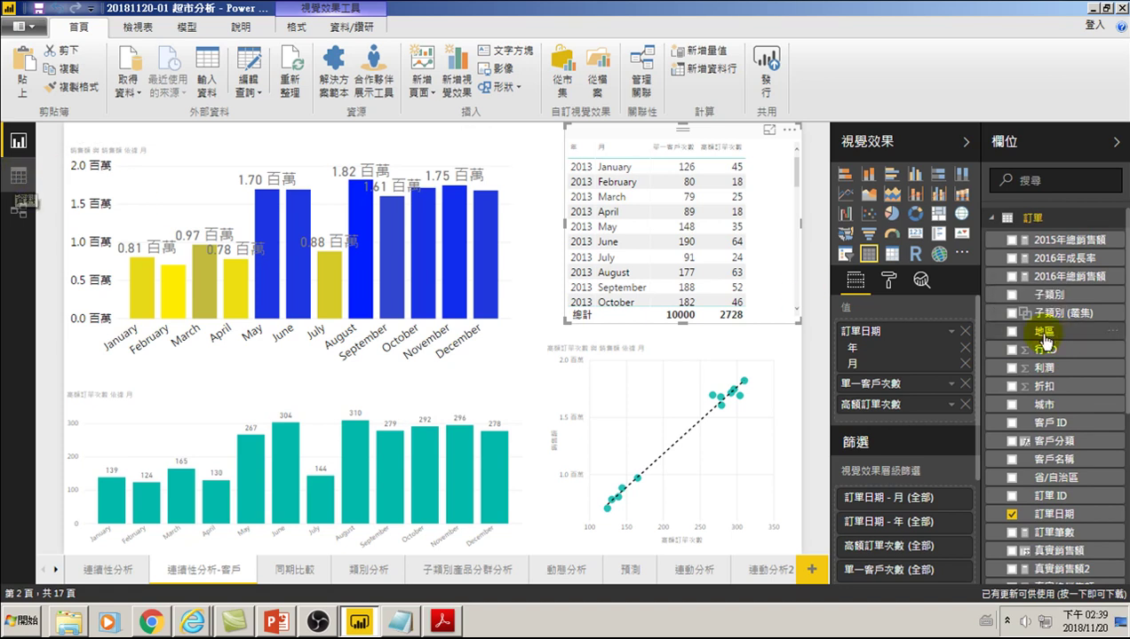
pyautogui.click(17, 177)
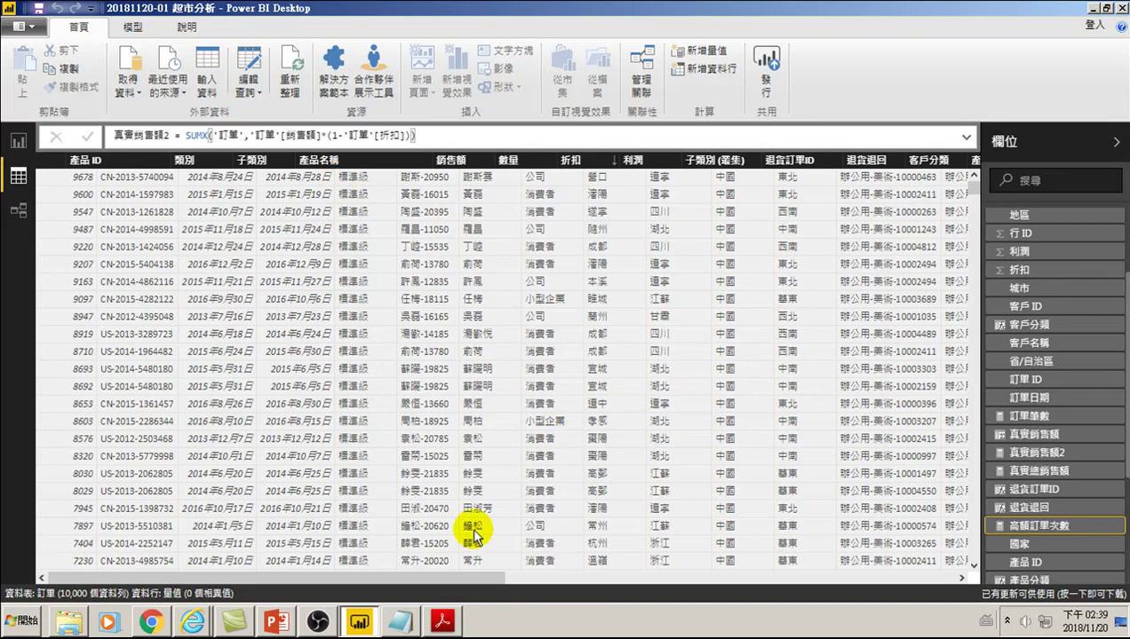
pyautogui.moveTo(1048, 398)
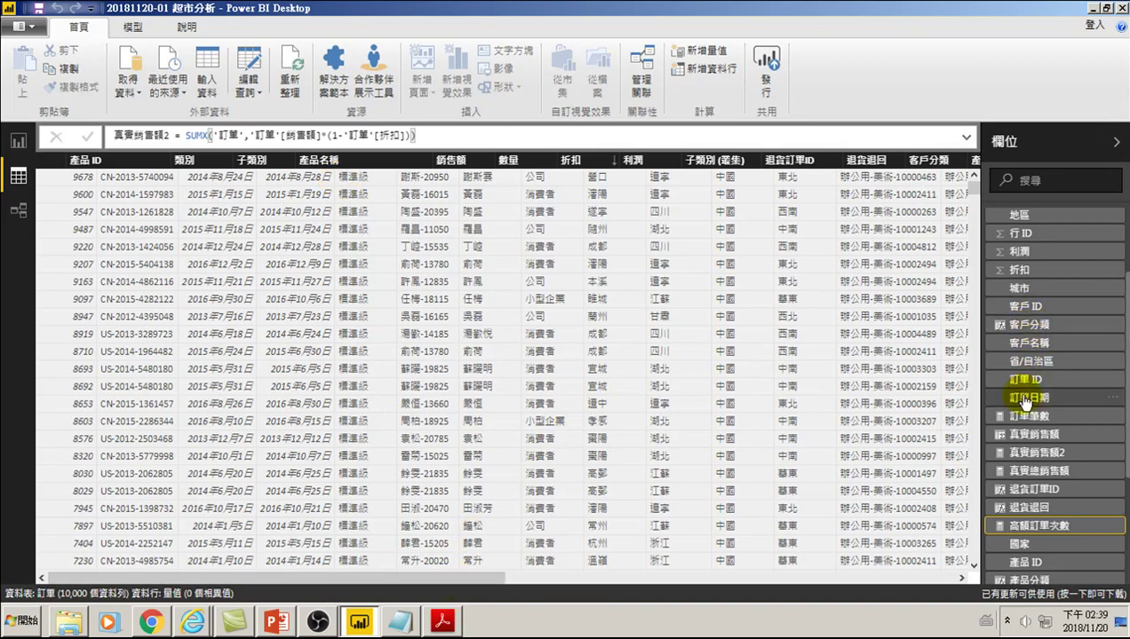
# Jump to the 地區 column of 訂單 to see its six region values.
pyautogui.scroll(3, 1026, 401)
pyautogui.click(1019, 331)
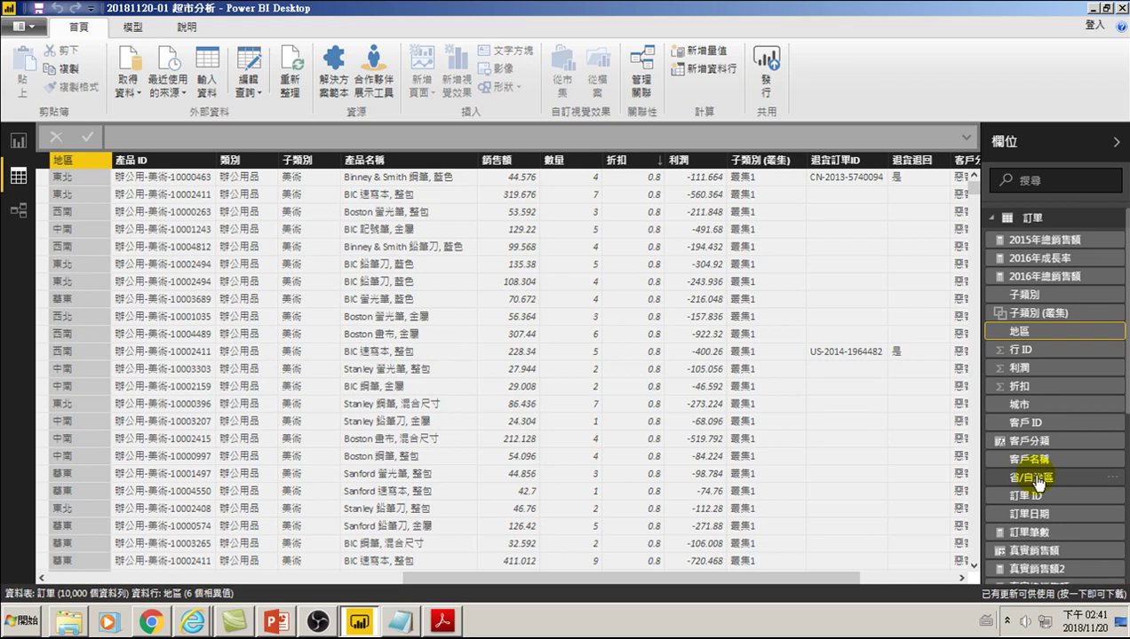
# Look through the Fields list, then show the 訂單–退貨 relationship diagram.
pyautogui.scroll(-1, 1039, 493)
pyautogui.scroll(-1, 1037, 475)
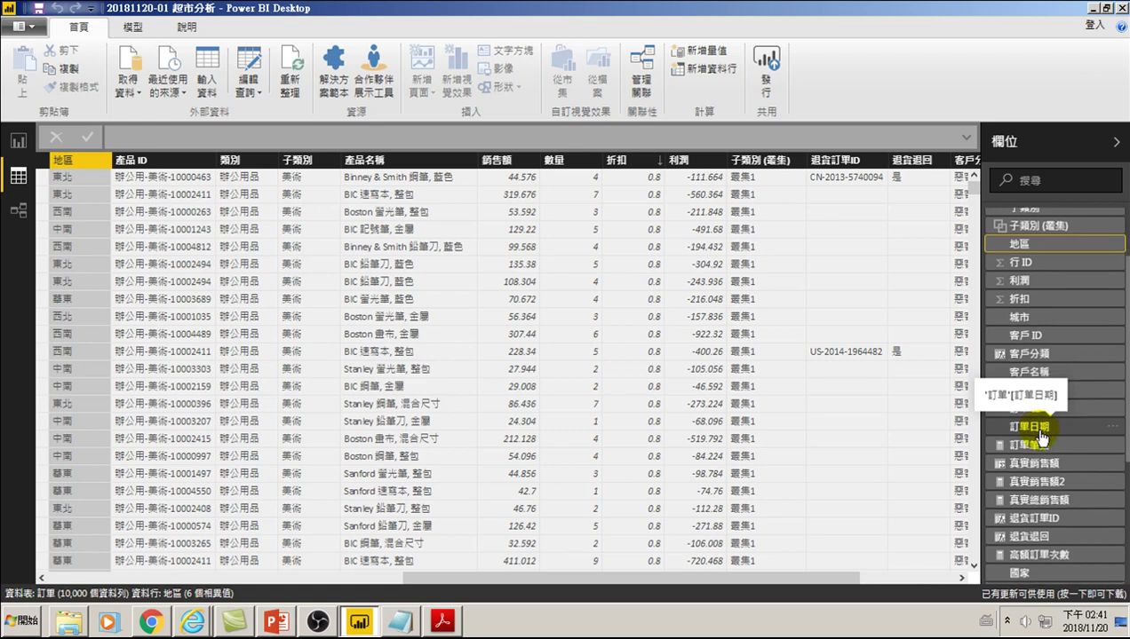
pyautogui.scroll(-3, 1041, 438)
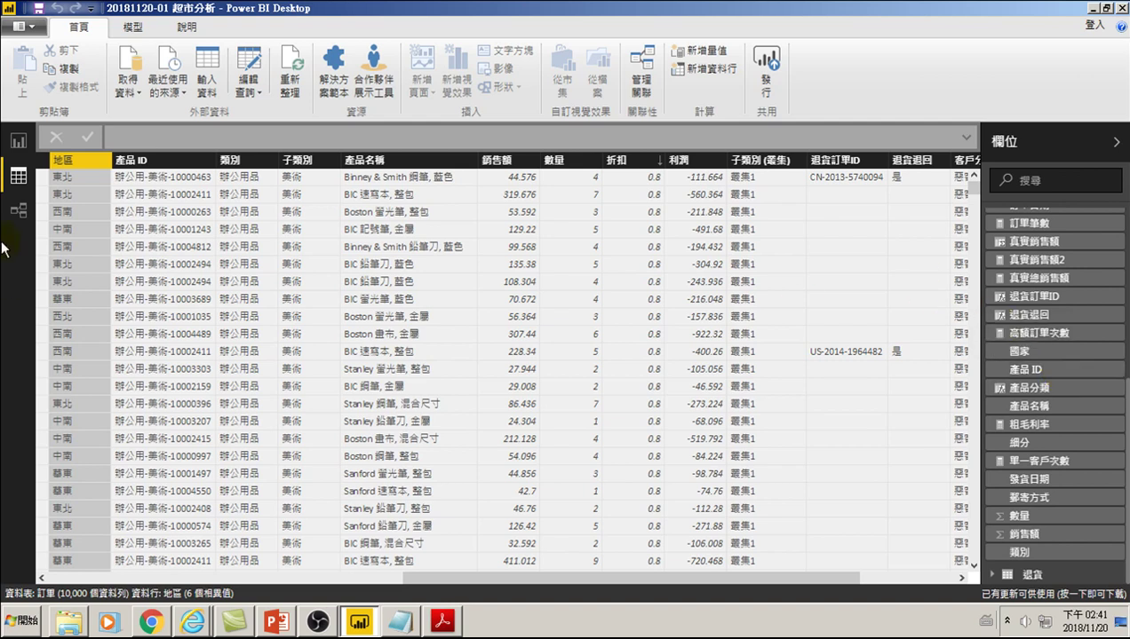
pyautogui.click(18, 211)
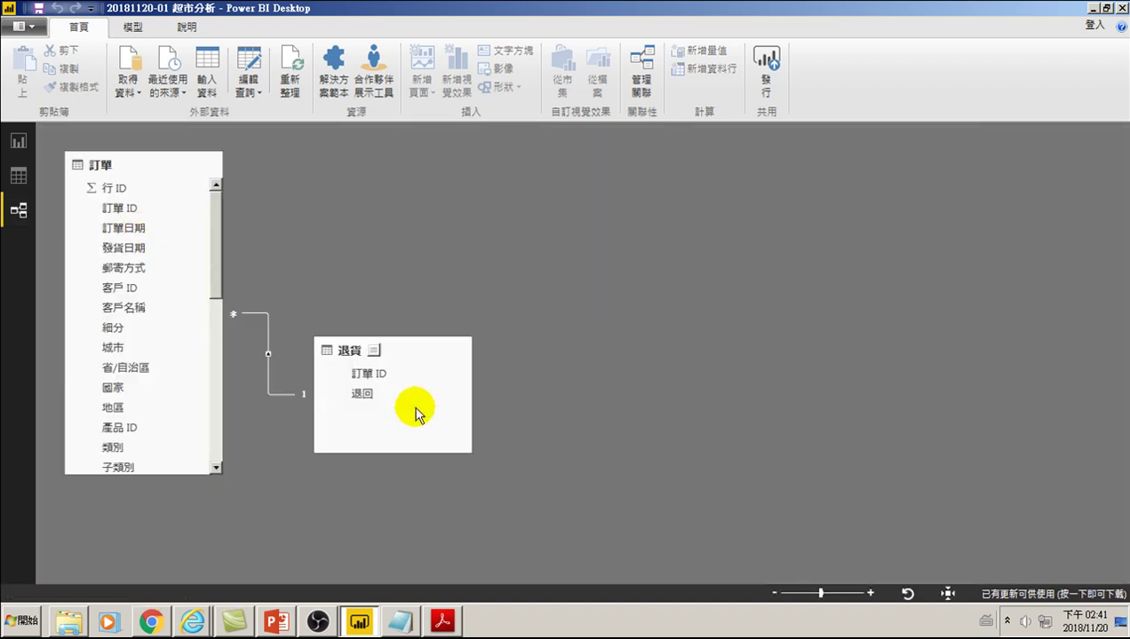
# Make the 退貨 table card taller and move it up to the right of 訂單.
pyautogui.moveTo(383, 455); pyautogui.dragTo(382, 530)
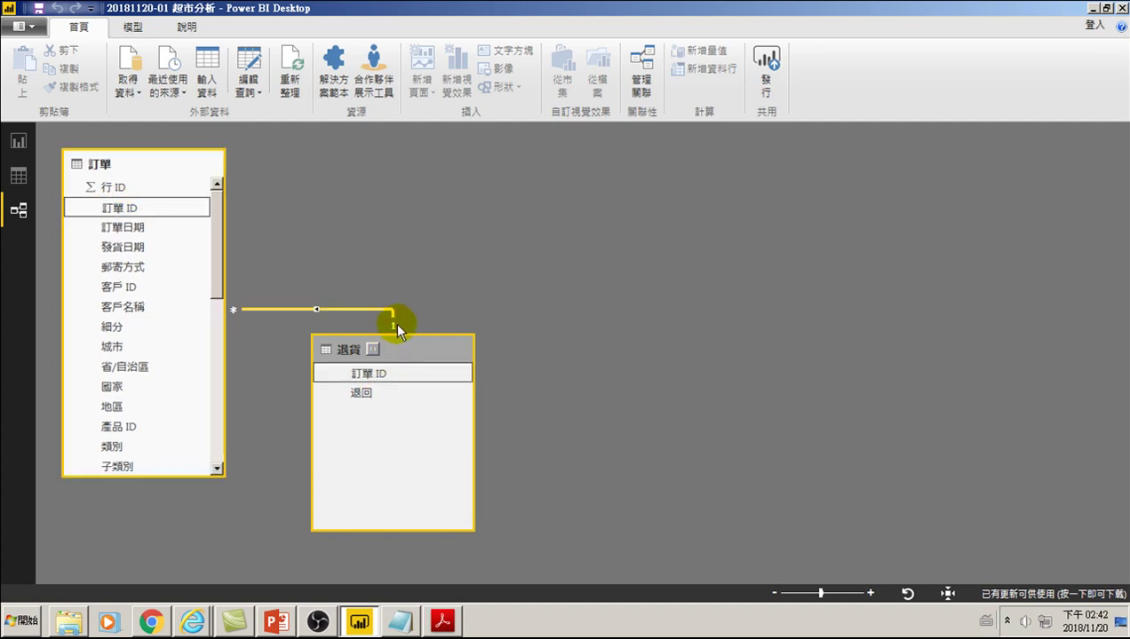
pyautogui.moveTo(418, 350)
pyautogui.mouseDown()
pyautogui.moveTo(520, 268)
pyautogui.moveTo(498, 203)
pyautogui.mouseUp()
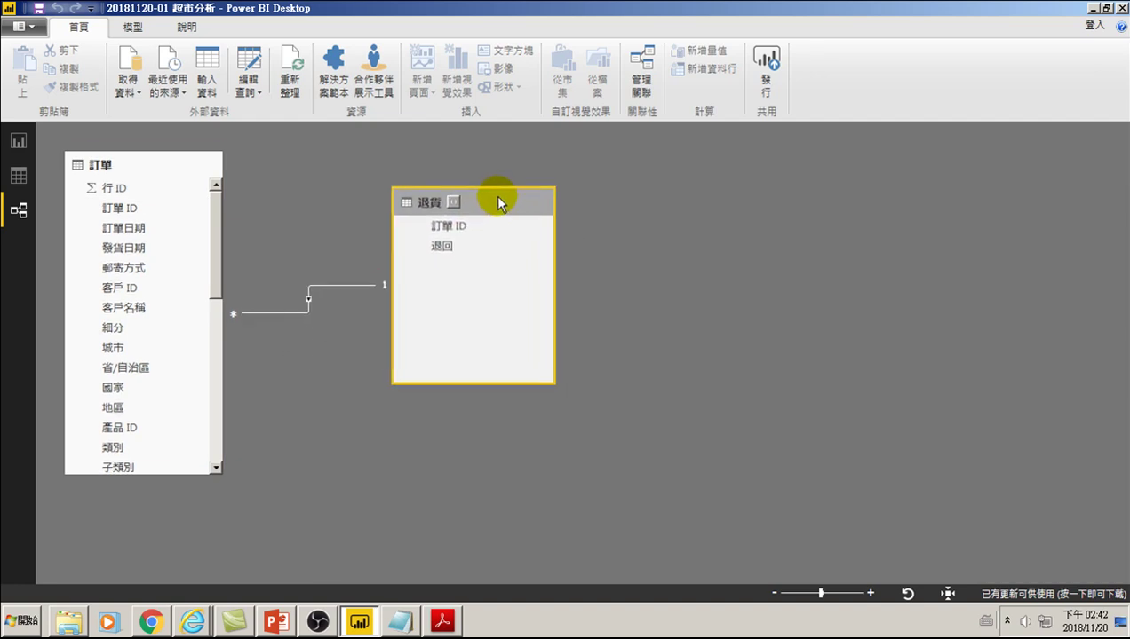
pyautogui.moveTo(447, 224)
pyautogui.mouseDown()
pyautogui.moveTo(383, 262)
pyautogui.moveTo(456, 260)
pyautogui.mouseUp()
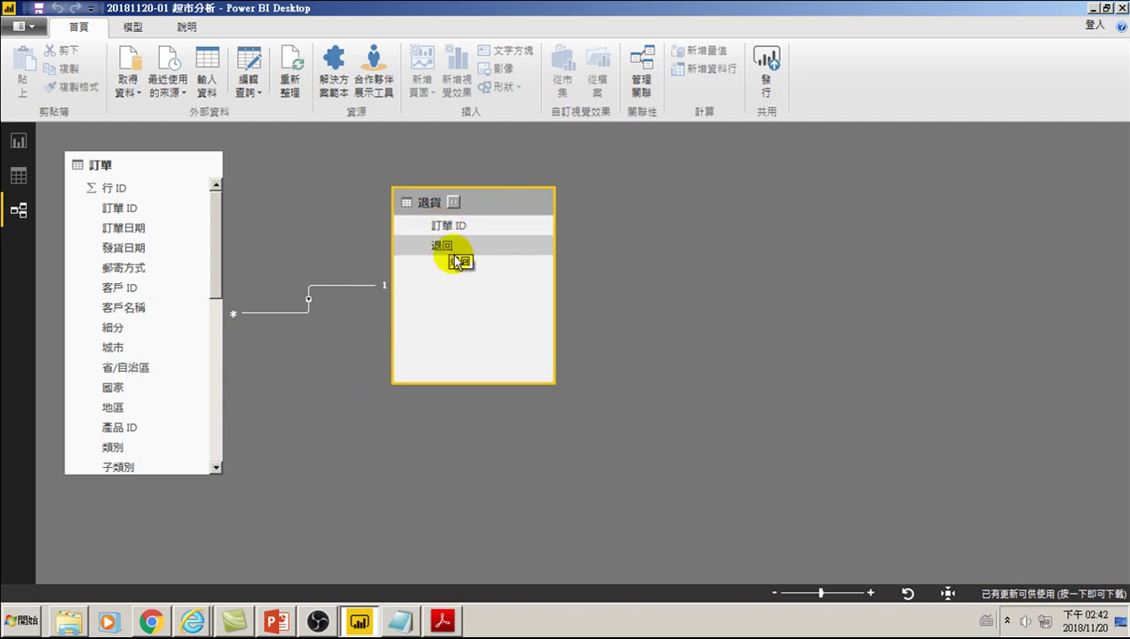
pyautogui.moveTo(455, 260); pyautogui.dragTo(454, 257)
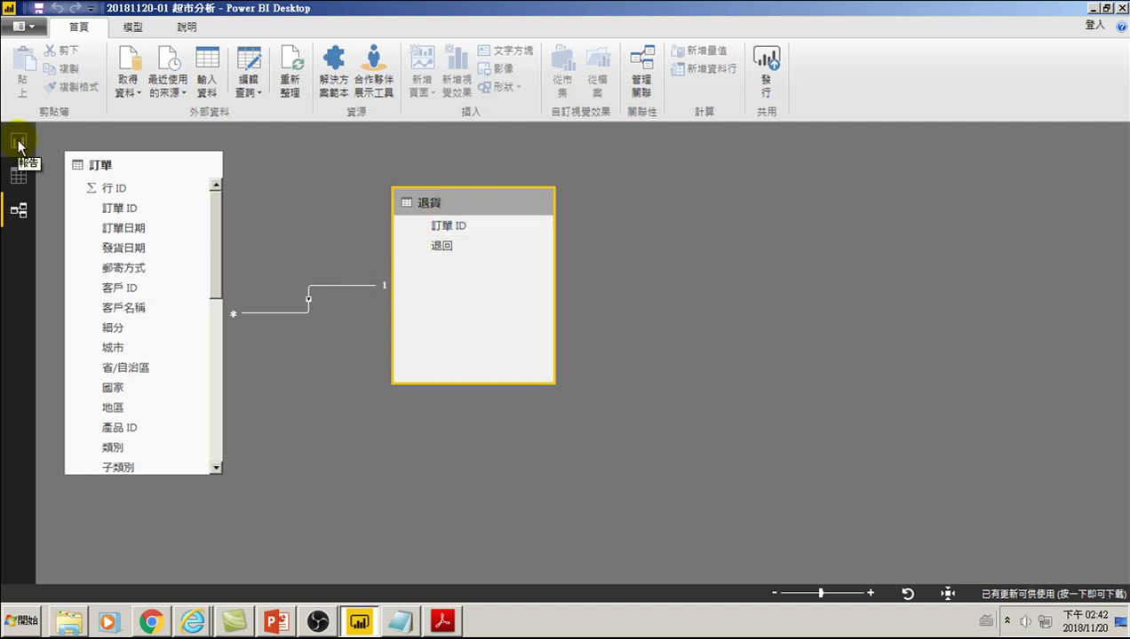
# Import the 銷售人員 sheet from the Excel workbook 超市範例.xlsx as a new table.
pyautogui.click(132, 100)
pyautogui.click(164, 143)
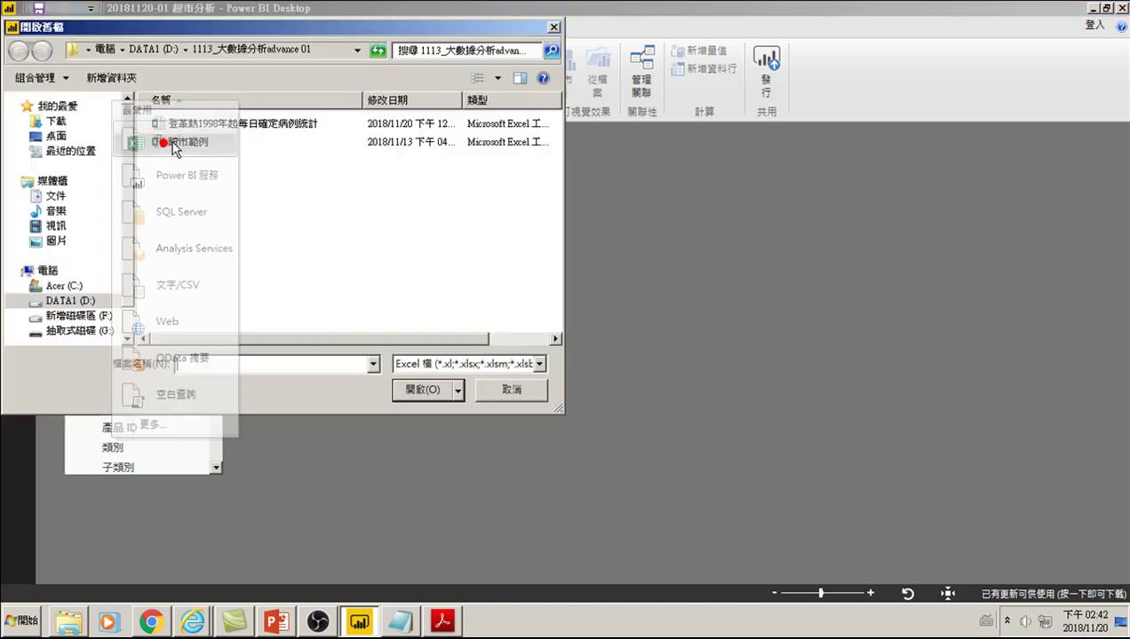
pyautogui.click(51, 123)
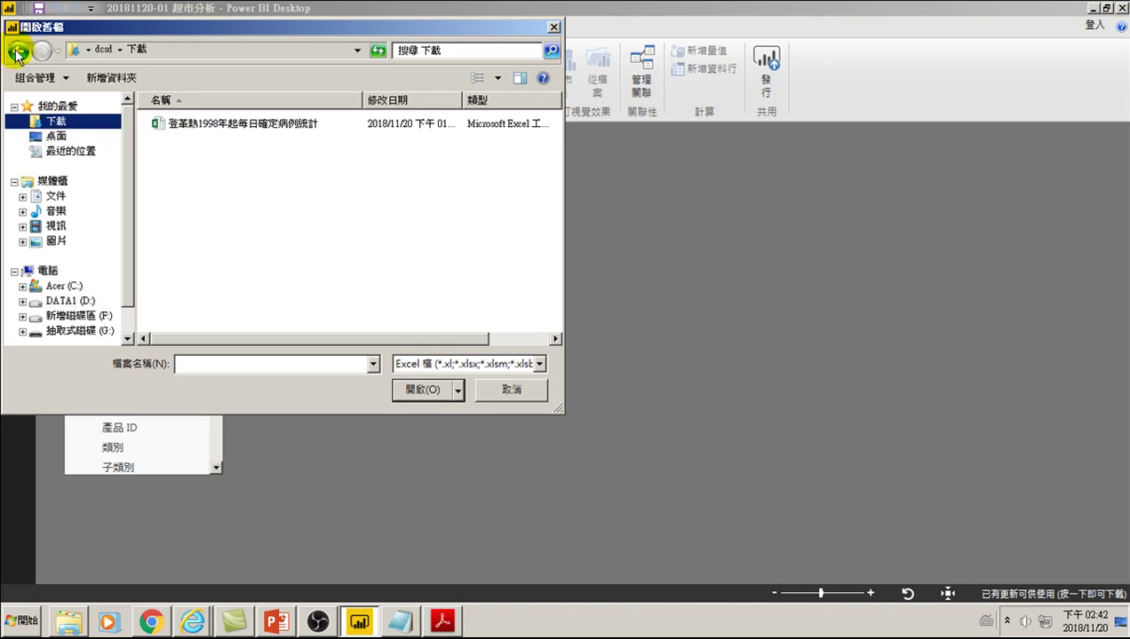
pyautogui.click(17, 53)
pyautogui.click(192, 143)
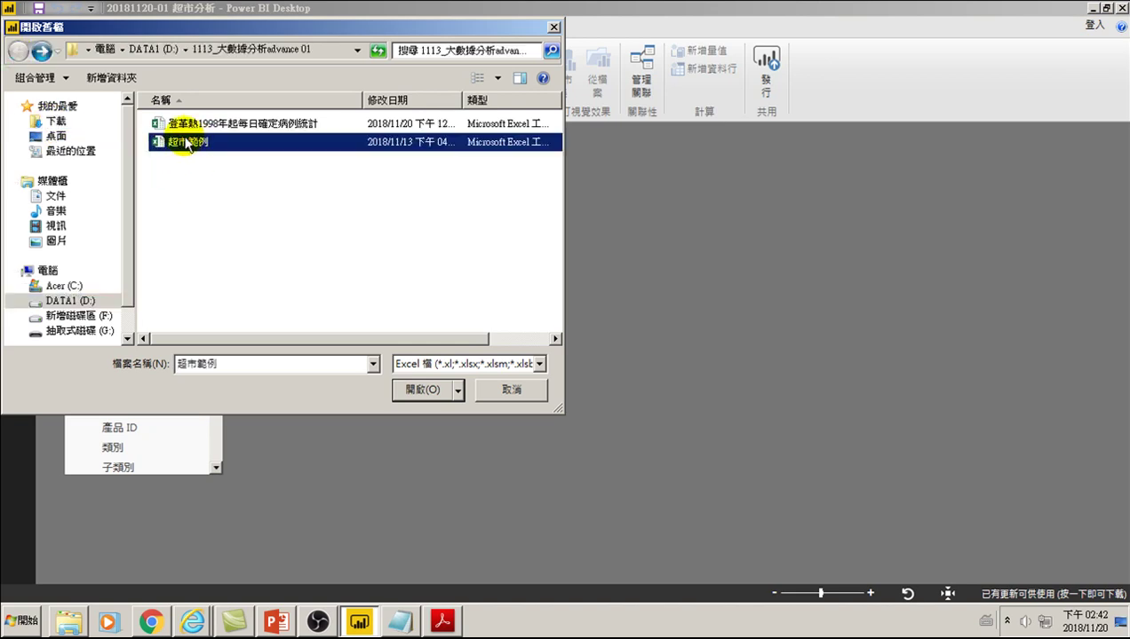
pyautogui.moveTo(198, 145)
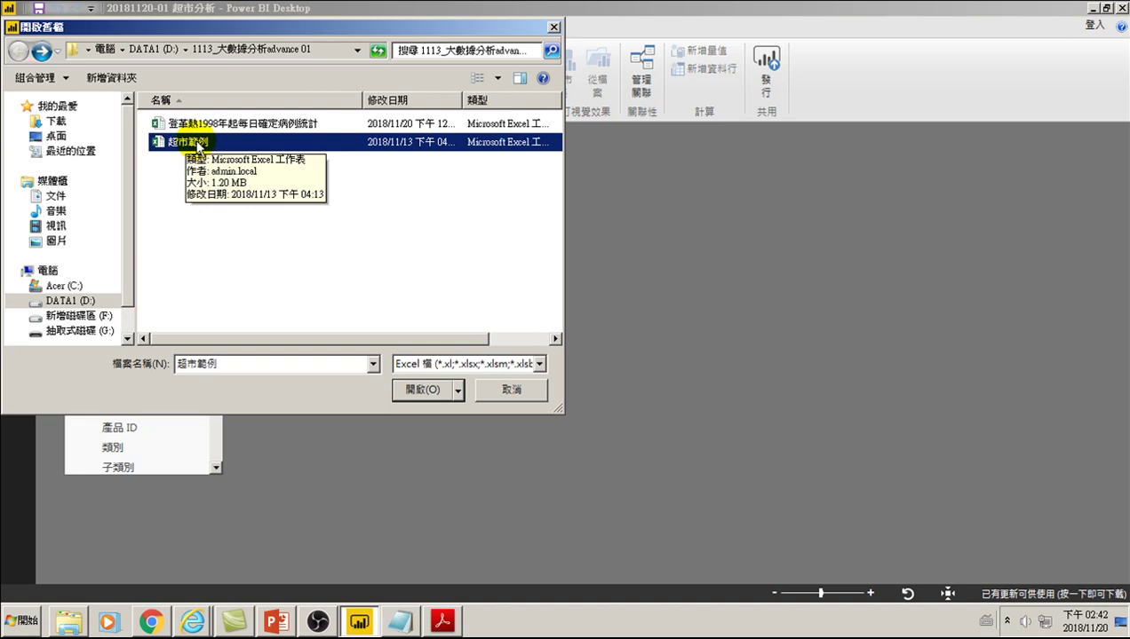
pyautogui.click(425, 389)
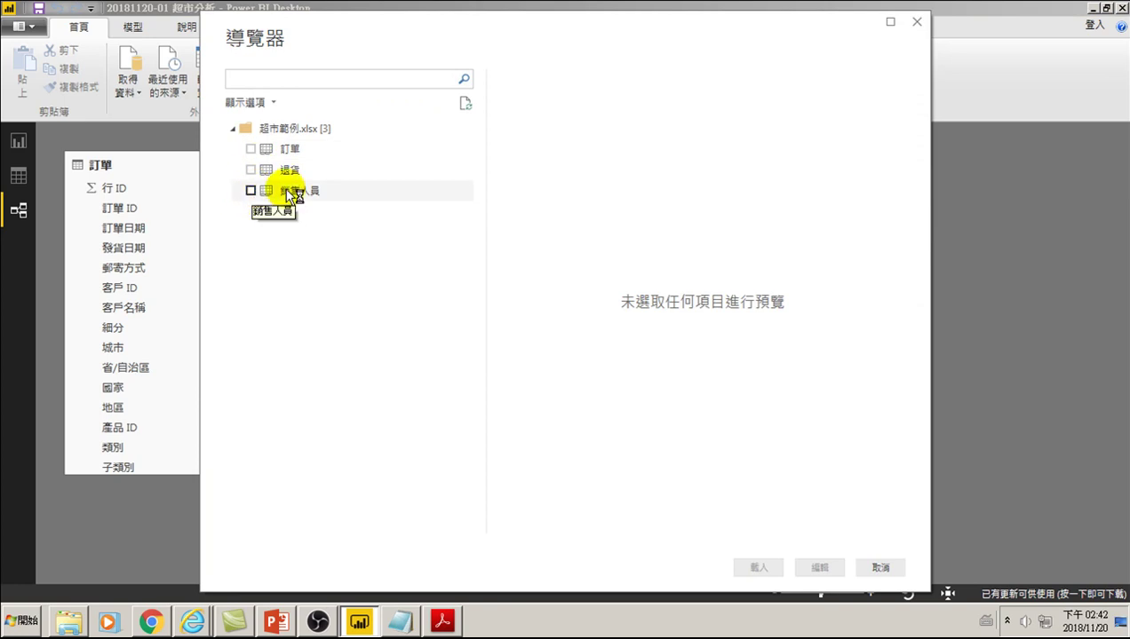
pyautogui.click(250, 190)
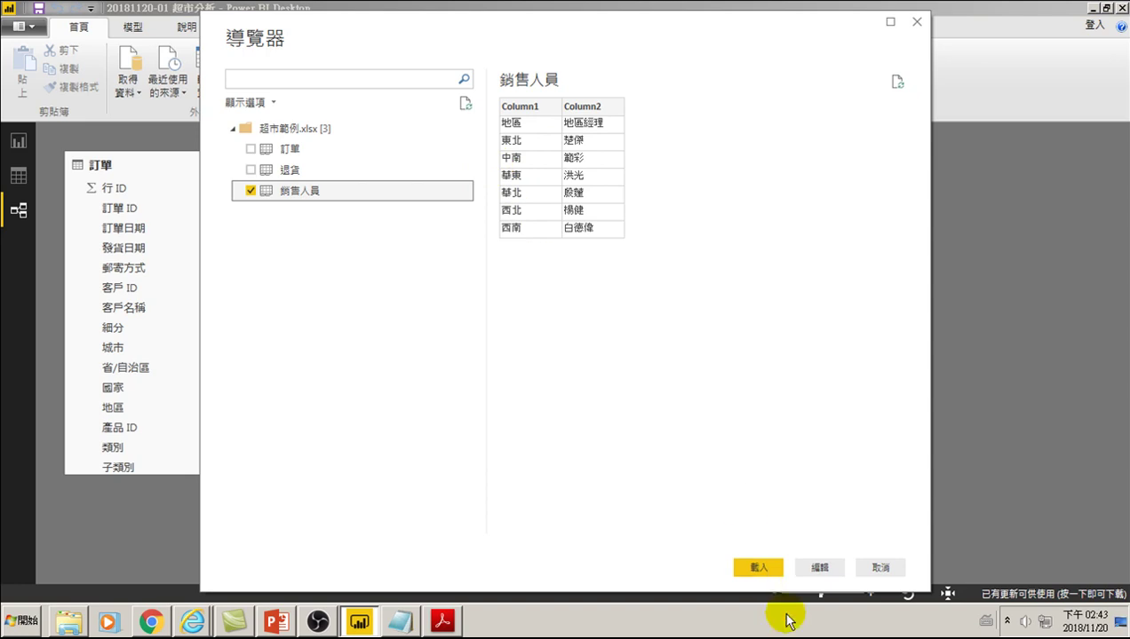
pyautogui.click(757, 568)
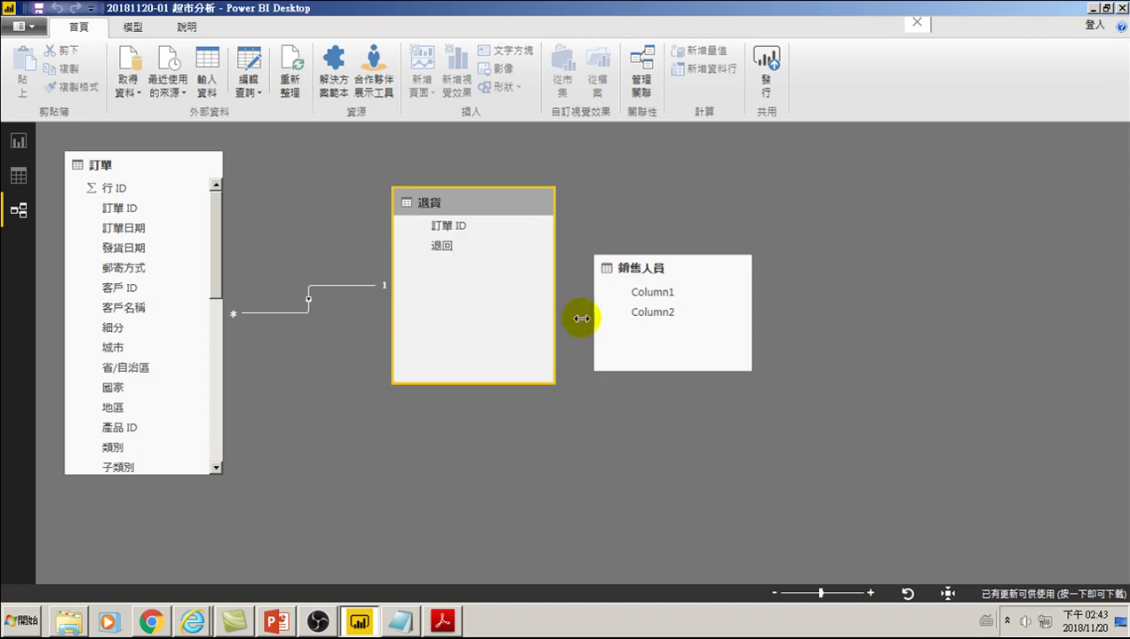
# Promote 銷售人員's first row to 地區 and 地區經理 headers, apply, and place it below 訂單.
pyautogui.moveTo(638, 313); pyautogui.dragTo(668, 323)
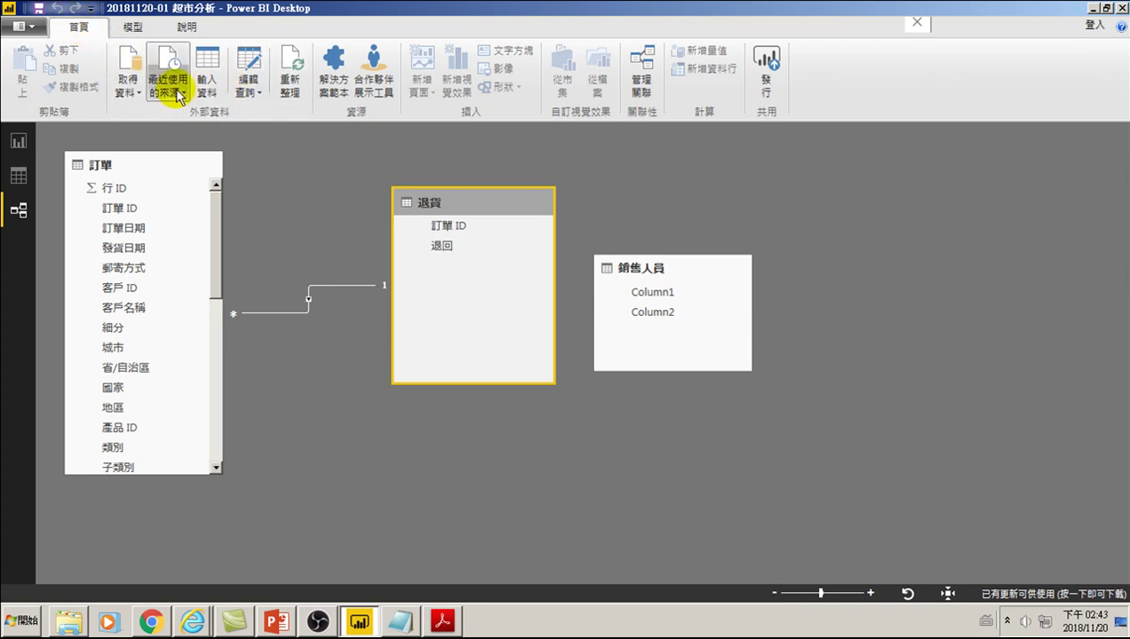
pyautogui.click(249, 94)
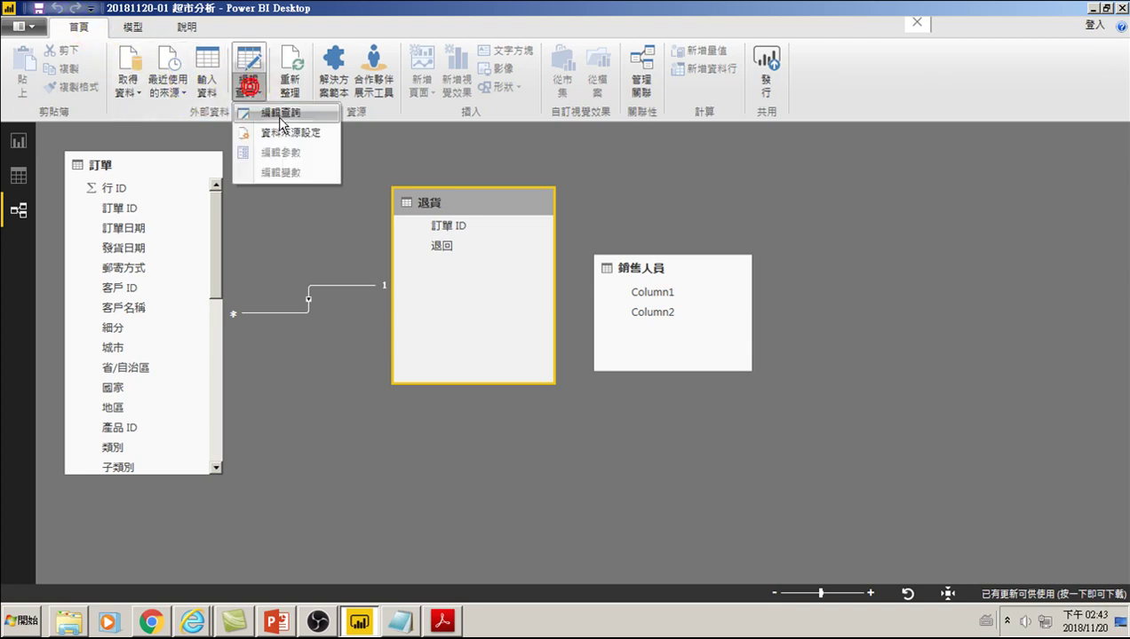
pyautogui.click(279, 109)
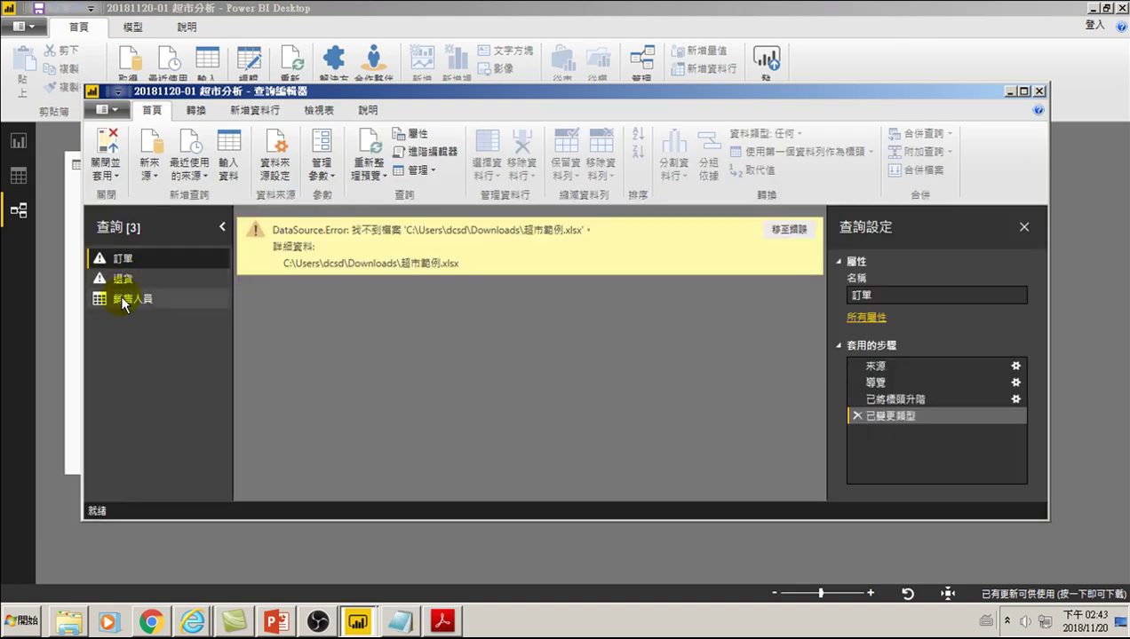
pyautogui.click(124, 299)
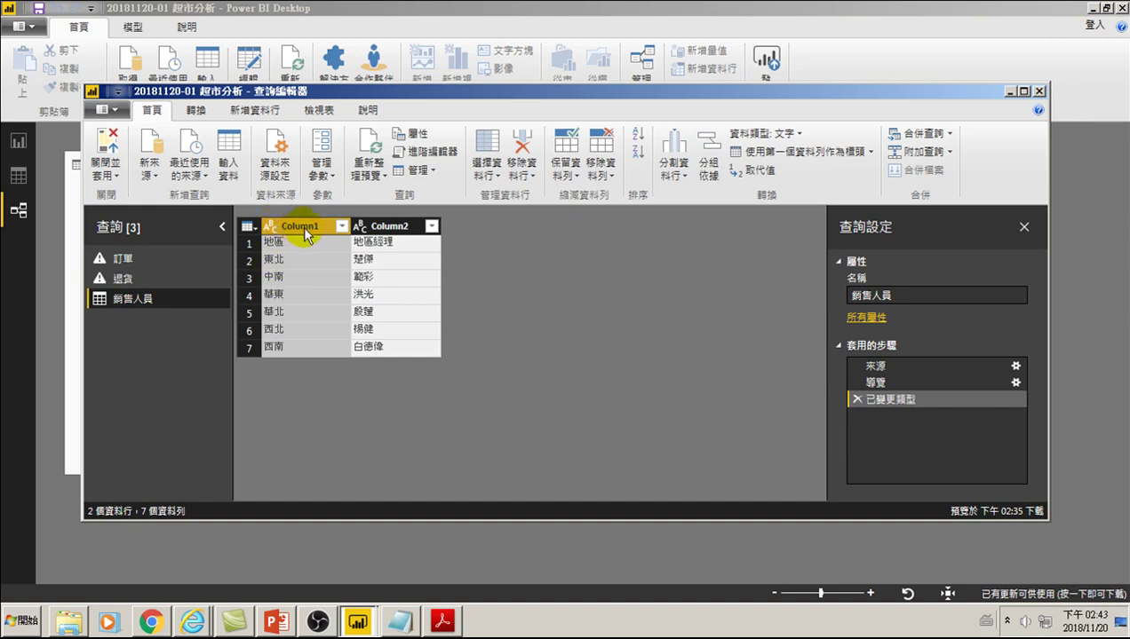
pyautogui.click(249, 227)
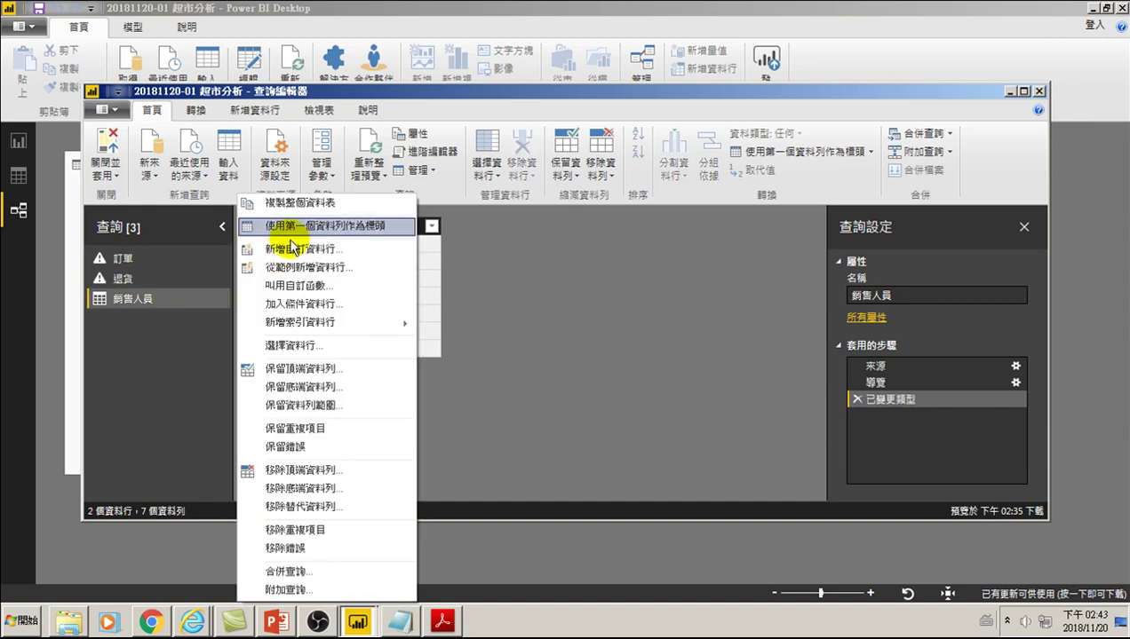
pyautogui.click(324, 228)
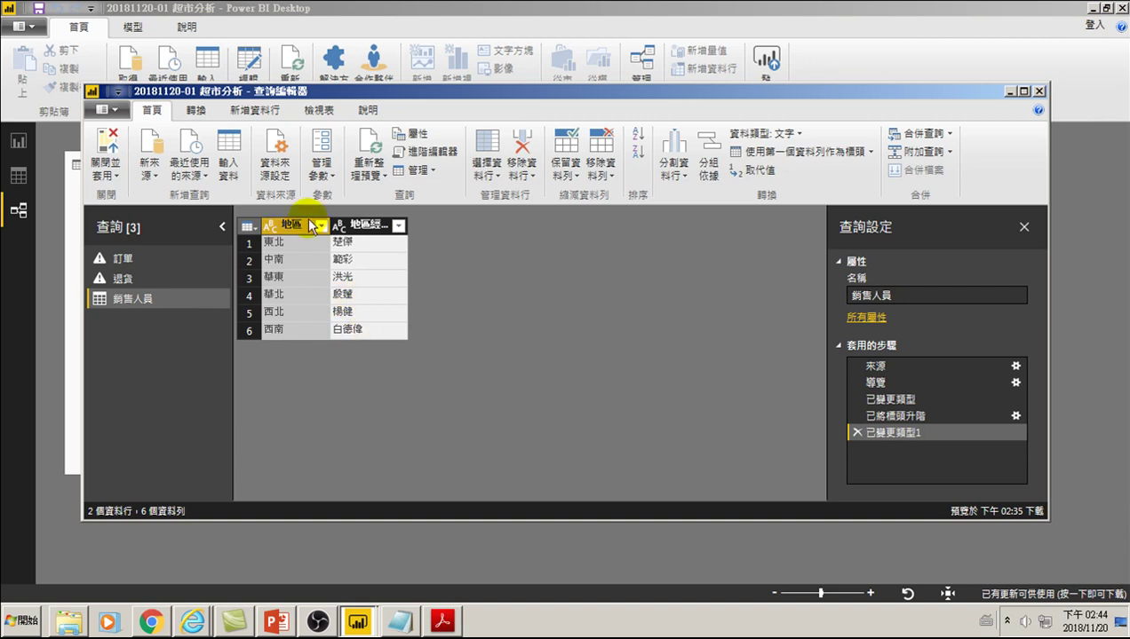
pyautogui.click(107, 165)
pyautogui.moveTo(691, 270)
pyautogui.mouseDown()
pyautogui.moveTo(610, 429)
pyautogui.moveTo(490, 433)
pyautogui.moveTo(476, 448)
pyautogui.mouseUp()
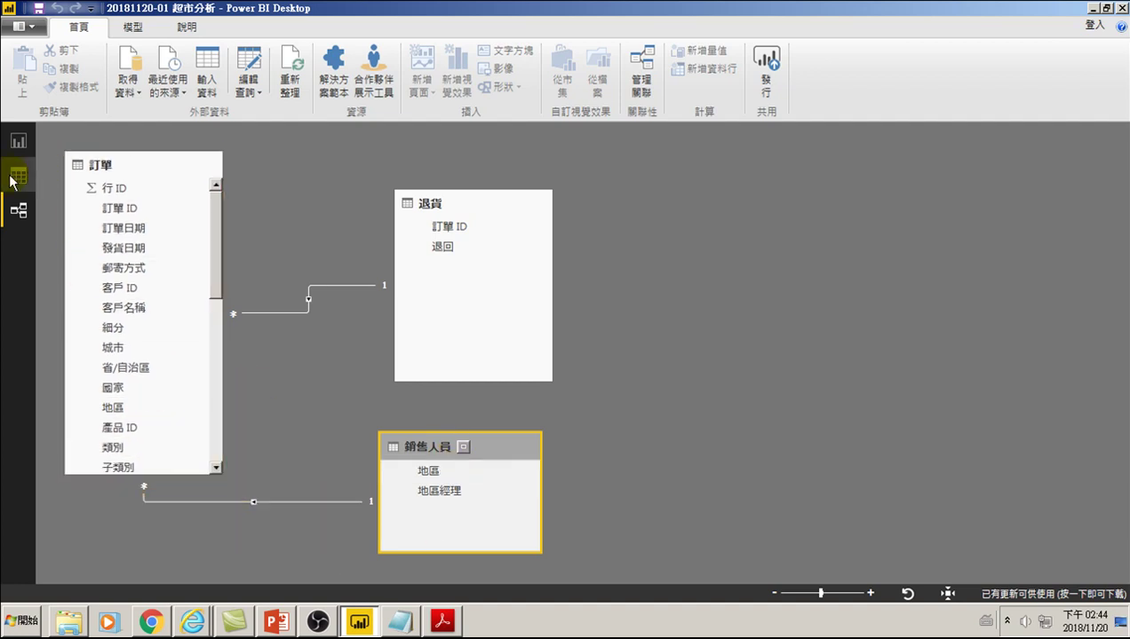
# Add a new blank report page, then go back to page 第 1 頁 and deselect its cards.
pyautogui.click(18, 140)
pyautogui.click(811, 570)
pyautogui.doubleClick(756, 571)
pyautogui.click(699, 570)
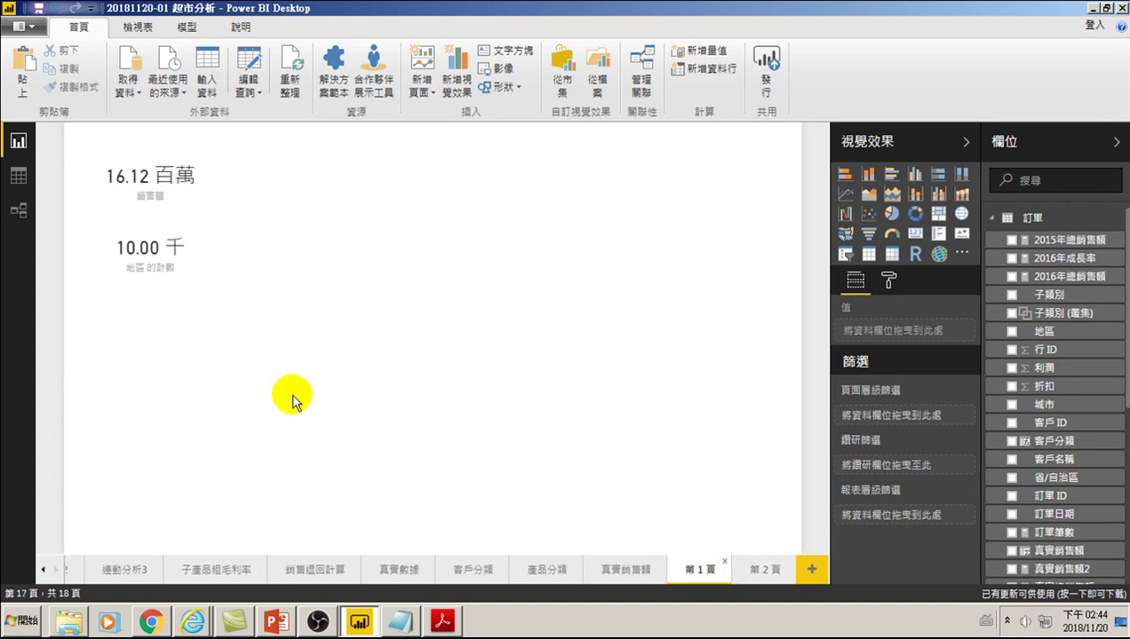
pyautogui.click(264, 320)
pyautogui.click(166, 343)
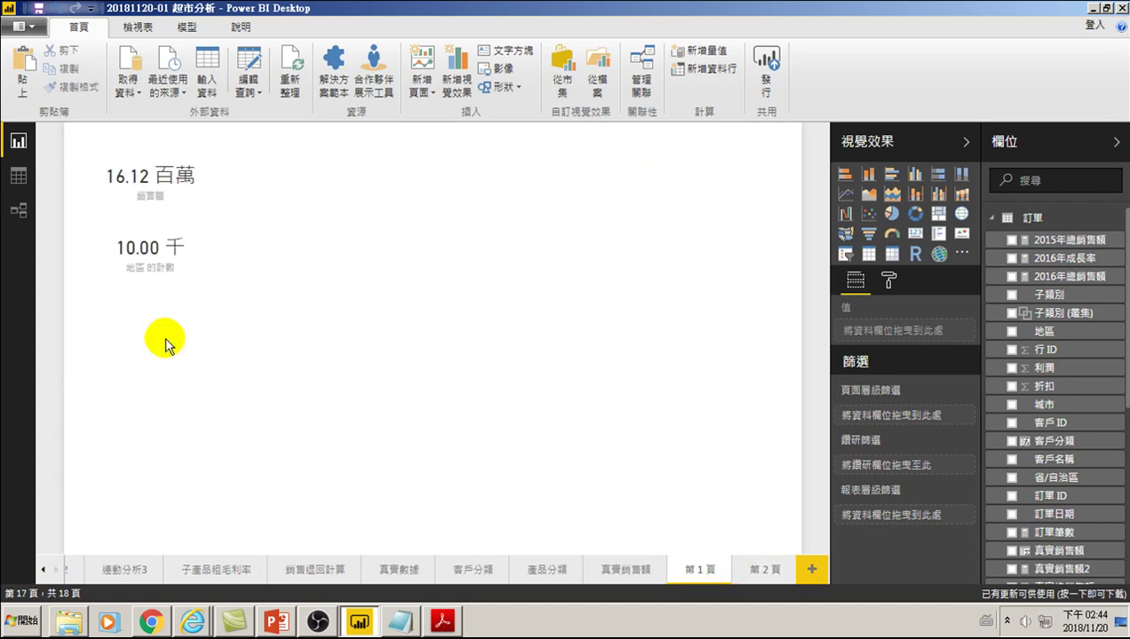
pyautogui.moveTo(1042, 332)
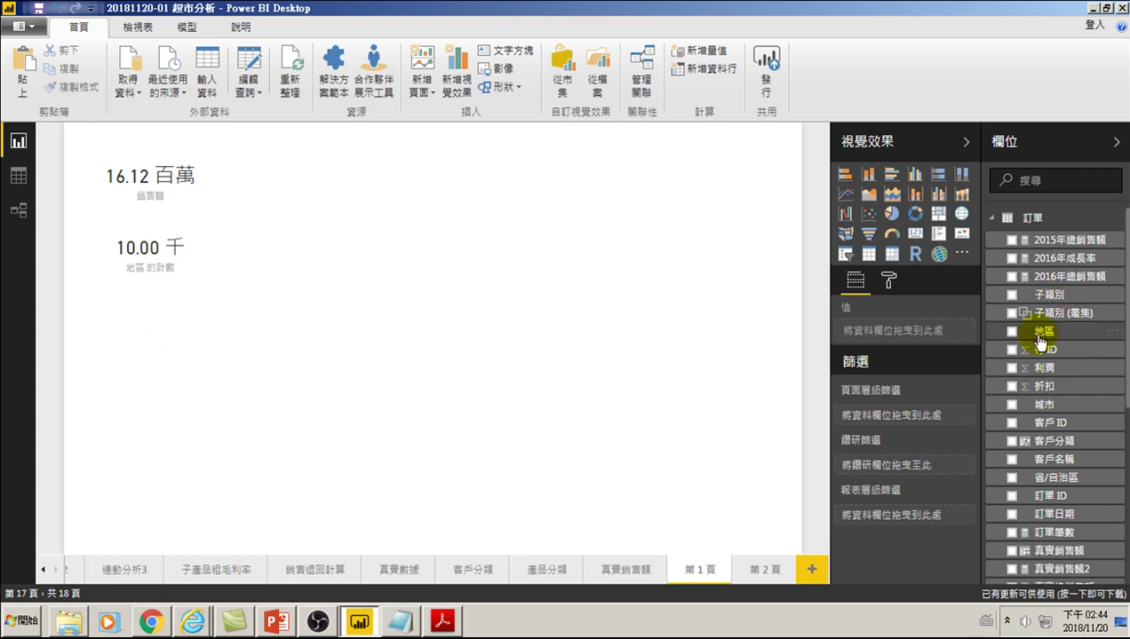
# Add a table visual listing 銷售人員's 地區 field and enlarge it below the cards.
pyautogui.click(869, 258)
pyautogui.click(139, 420)
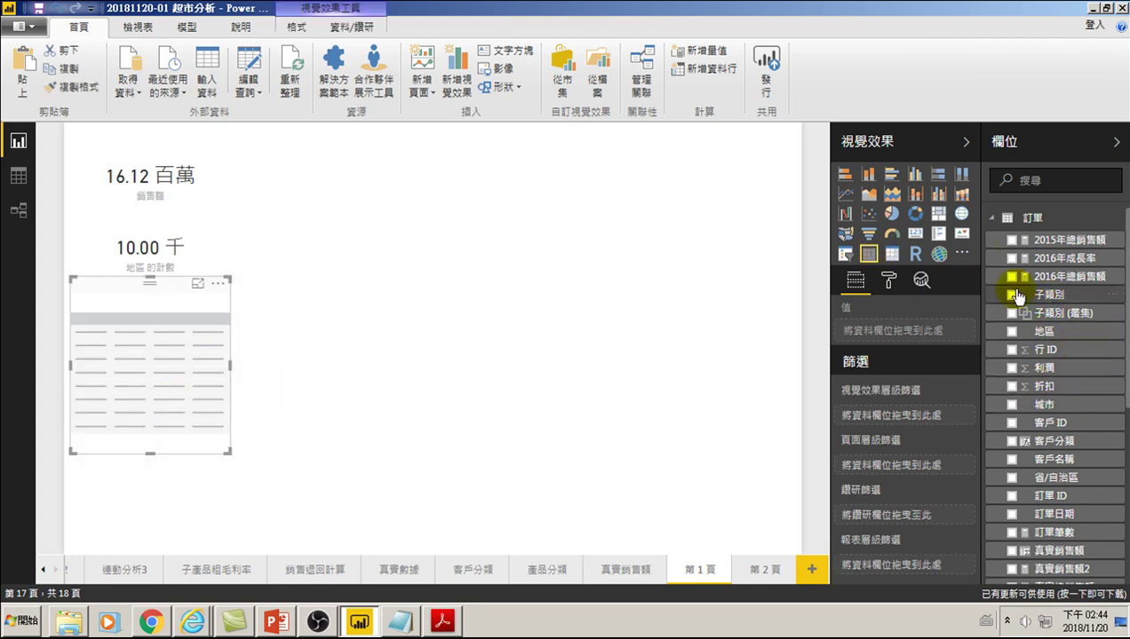
pyautogui.click(991, 217)
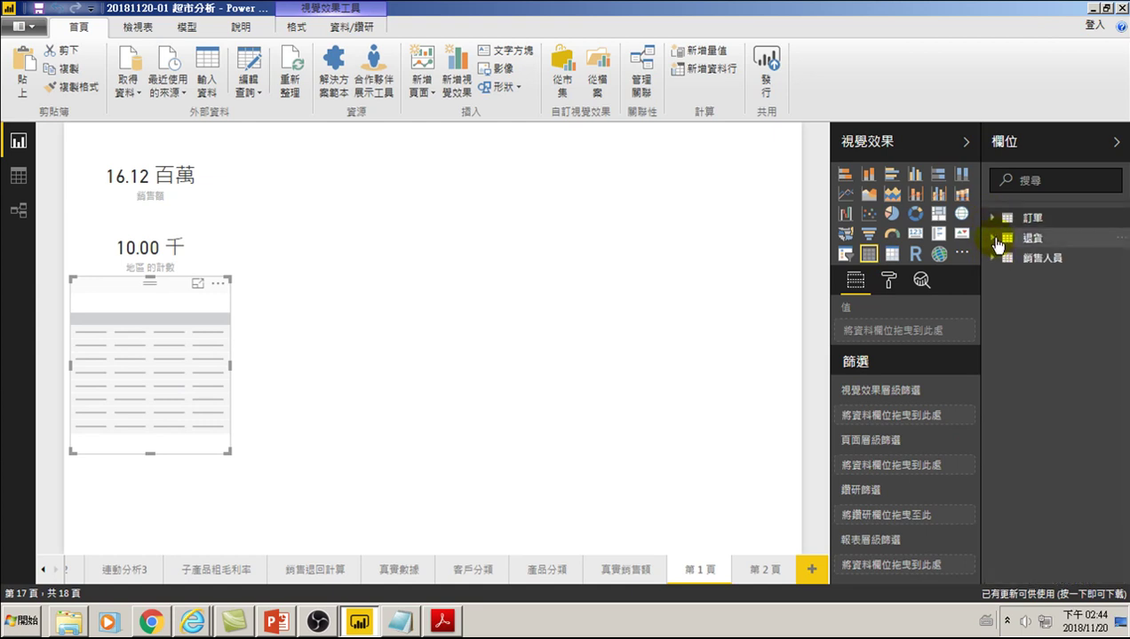
pyautogui.click(991, 257)
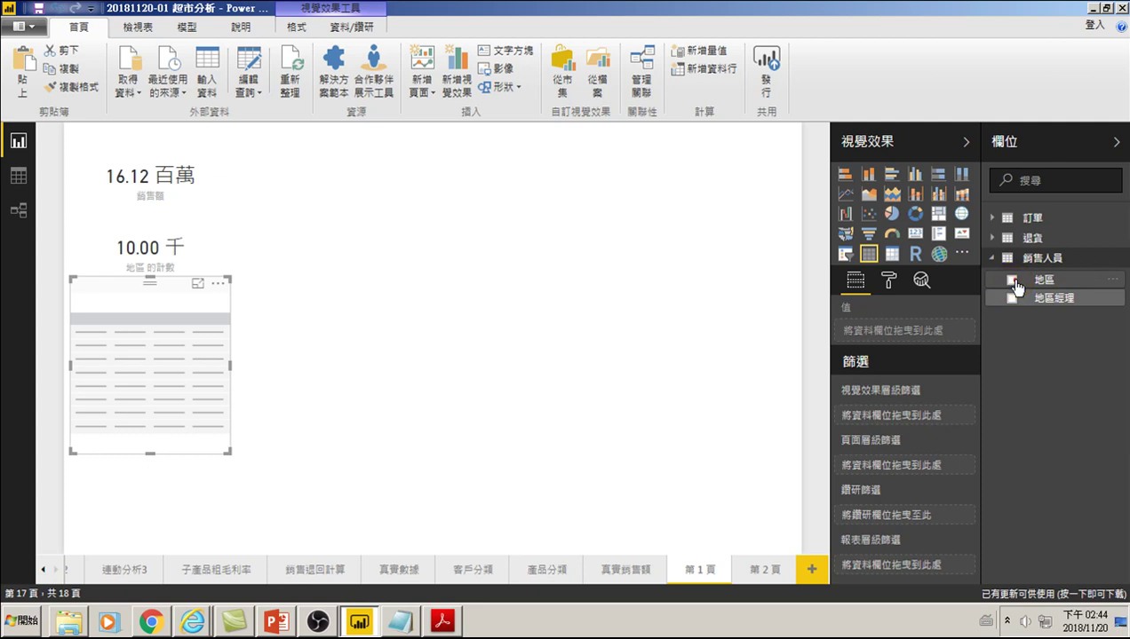
pyautogui.click(1012, 281)
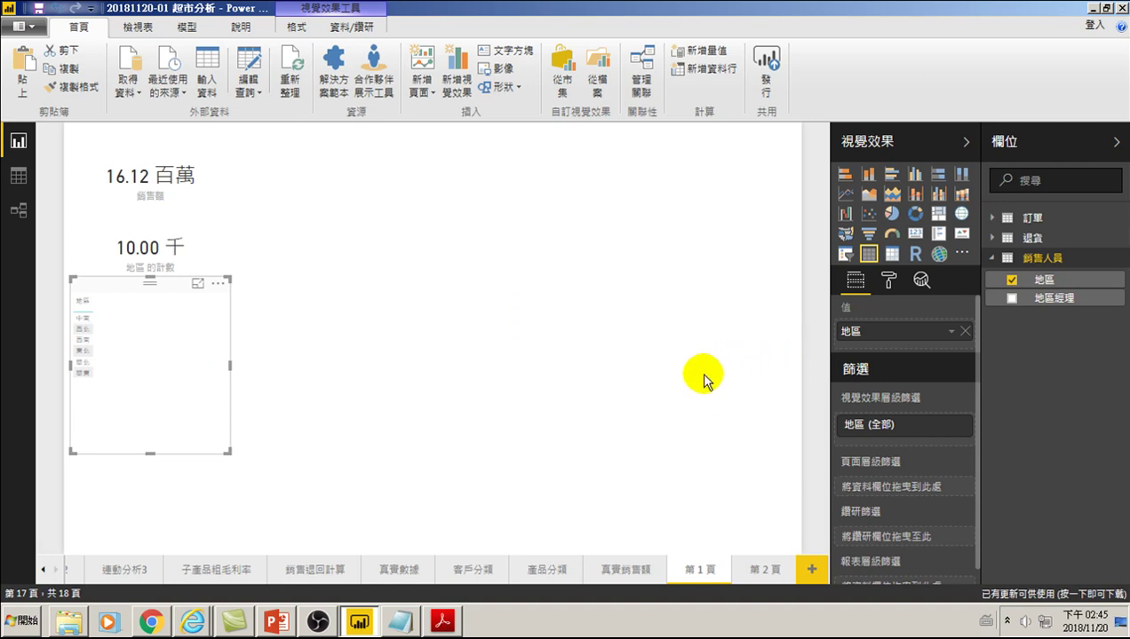
pyautogui.moveTo(229, 453); pyautogui.dragTo(283, 491)
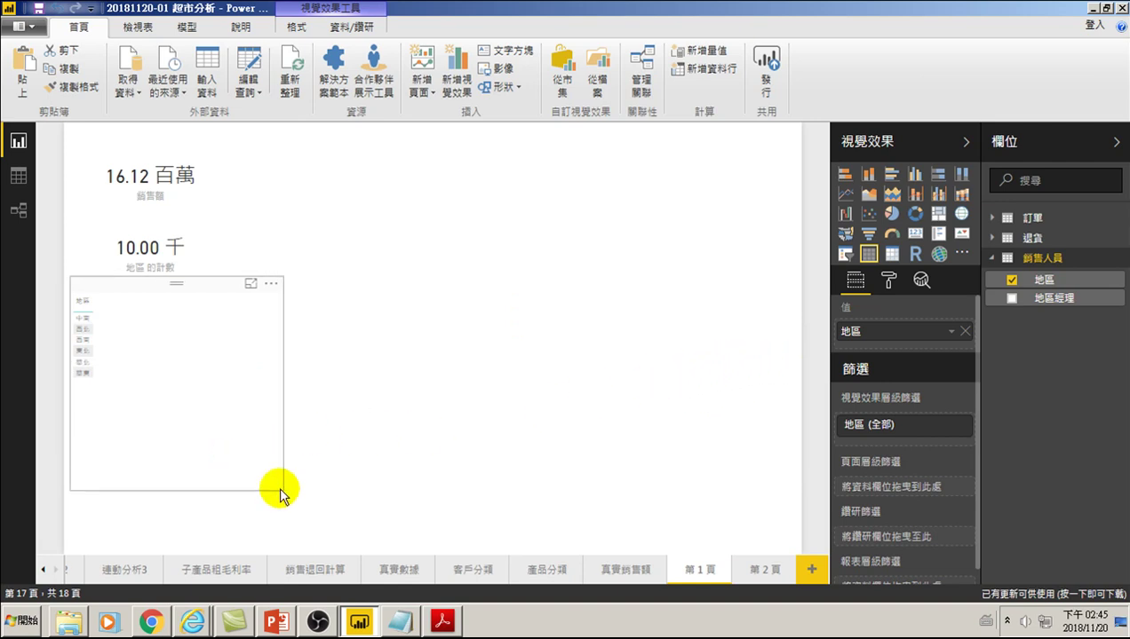
pyautogui.click(888, 281)
# Raise the table values' text size from 8 to 14.
pyautogui.scroll(-1, 884, 437)
pyautogui.scroll(-1, 883, 438)
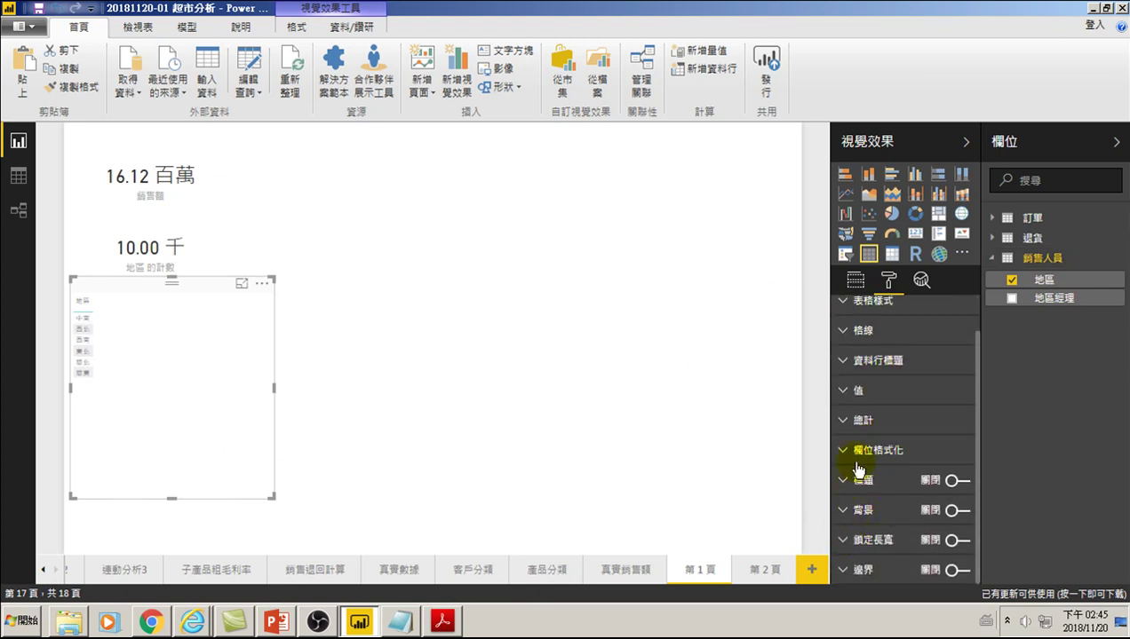
pyautogui.scroll(1, 857, 486)
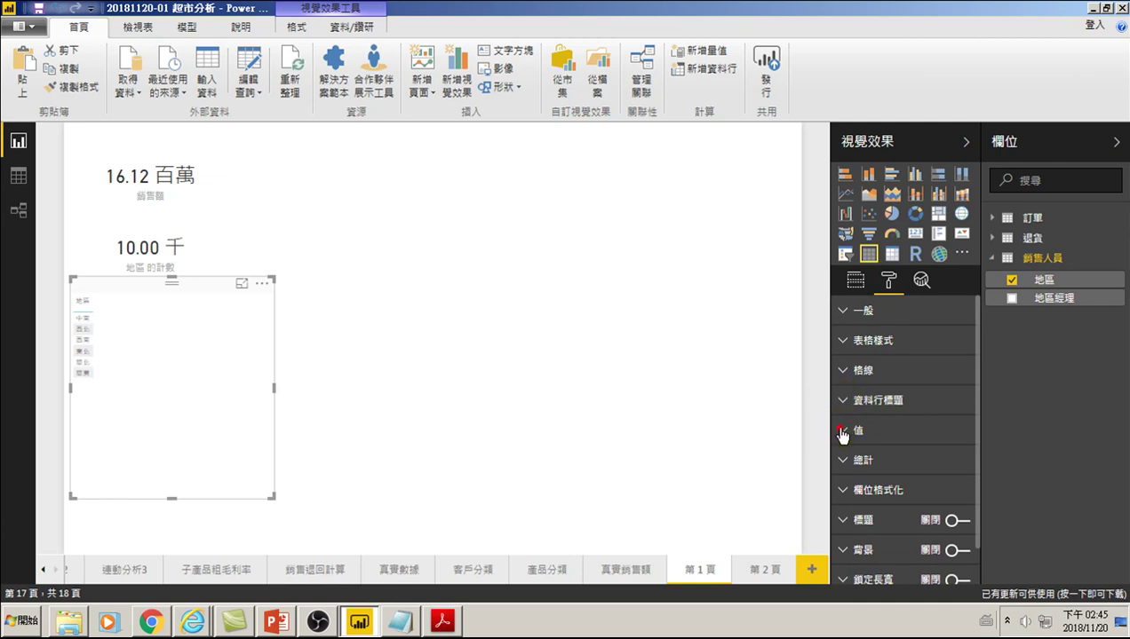
pyautogui.click(842, 434)
pyautogui.scroll(-5, 928, 484)
pyautogui.moveTo(920, 451); pyautogui.dragTo(929, 450)
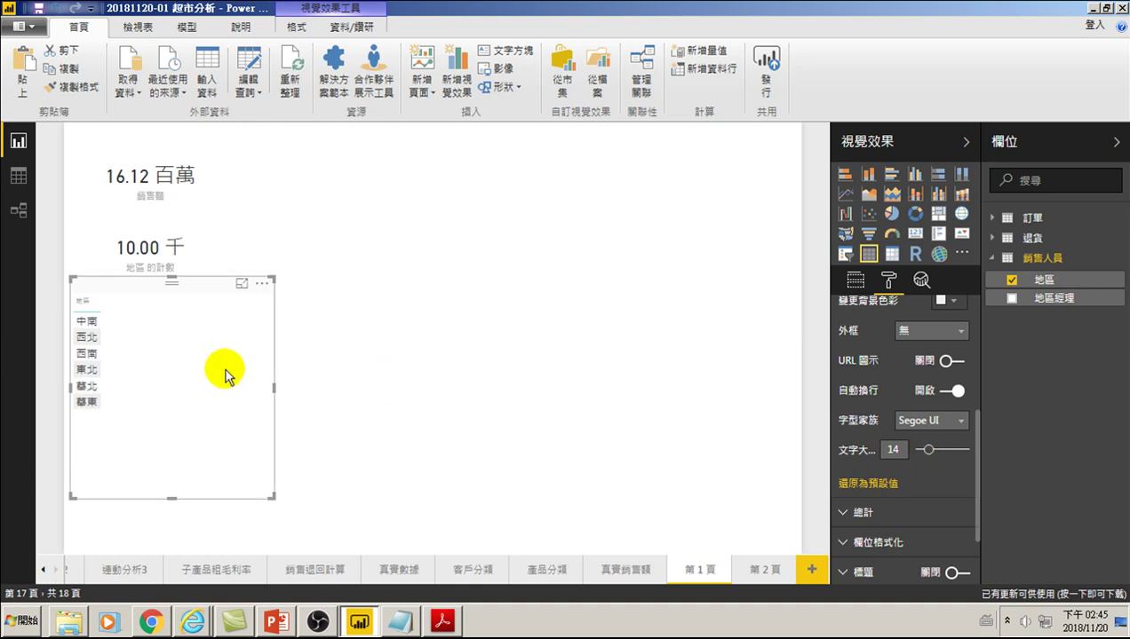
# Set the column header text size to 14 as well.
pyautogui.scroll(5, 860, 443)
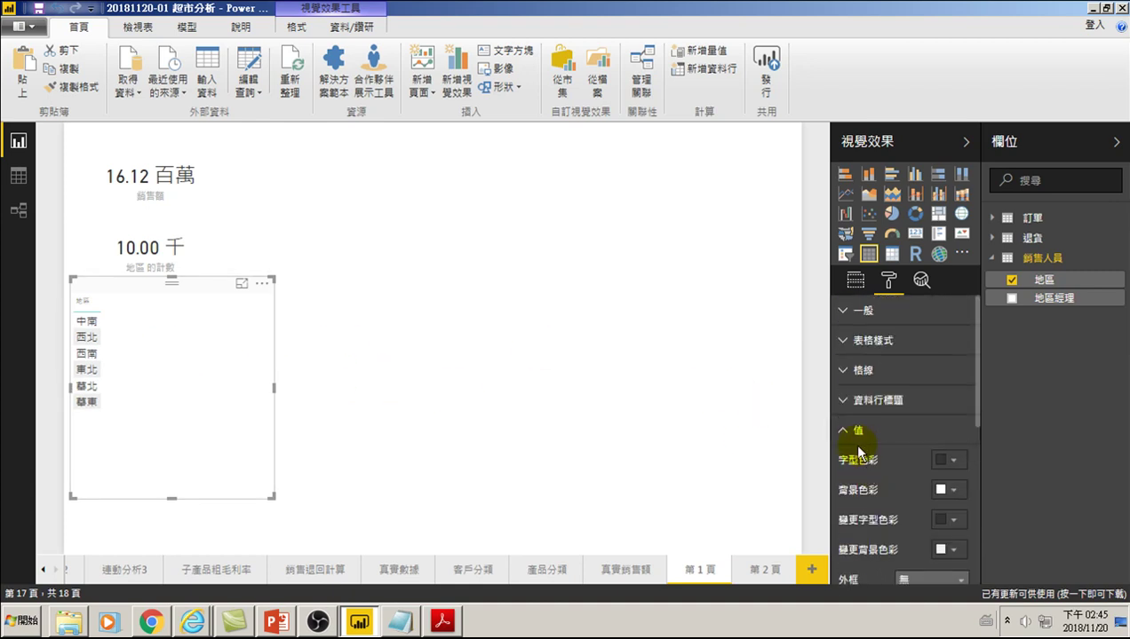
pyautogui.click(842, 401)
pyautogui.scroll(-2, 909, 463)
pyautogui.moveTo(920, 498); pyautogui.dragTo(927, 503)
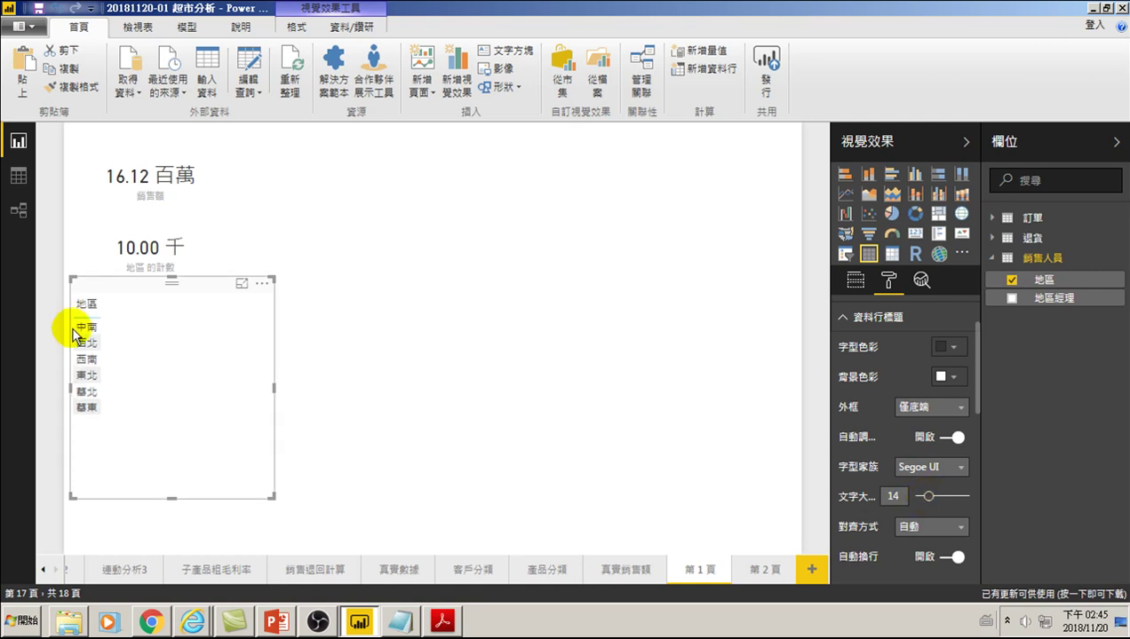
# Set the column header text size to 14 and add 訂單's 銷售額 column to the region table.
pyautogui.click(89, 305)
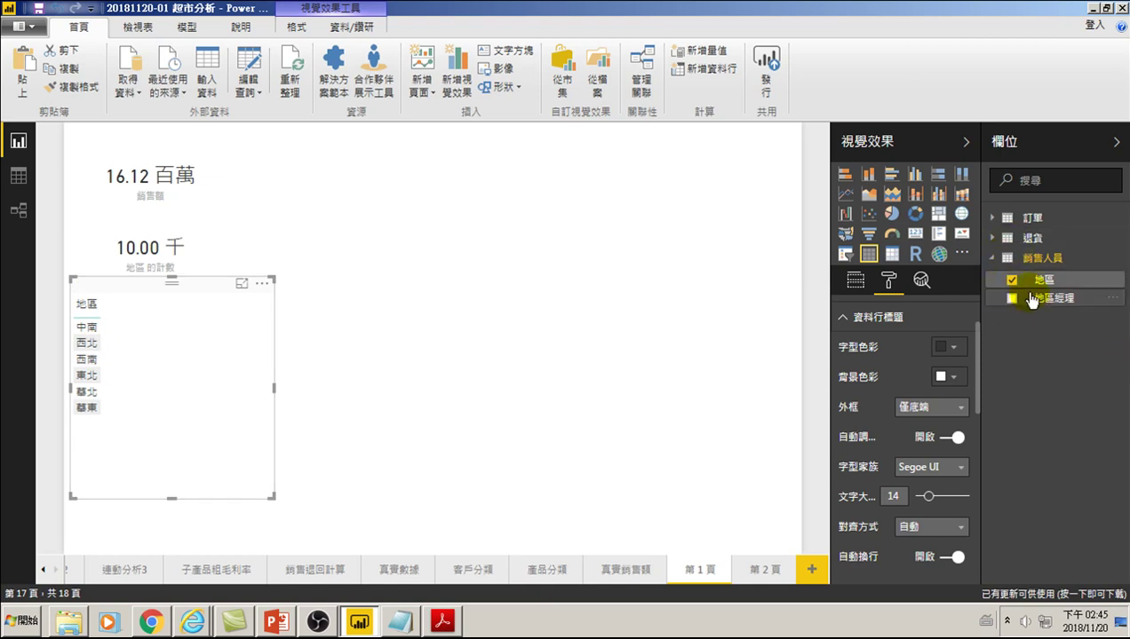
pyautogui.click(994, 223)
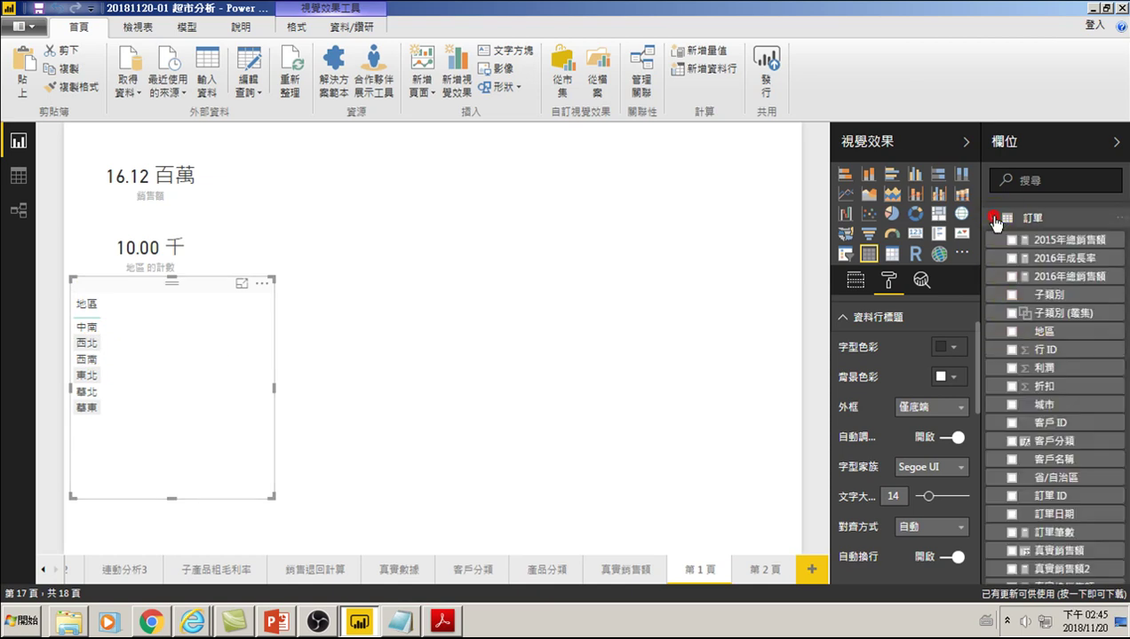
pyautogui.scroll(-3, 1017, 386)
pyautogui.scroll(-3, 1022, 474)
pyautogui.scroll(-2, 1028, 555)
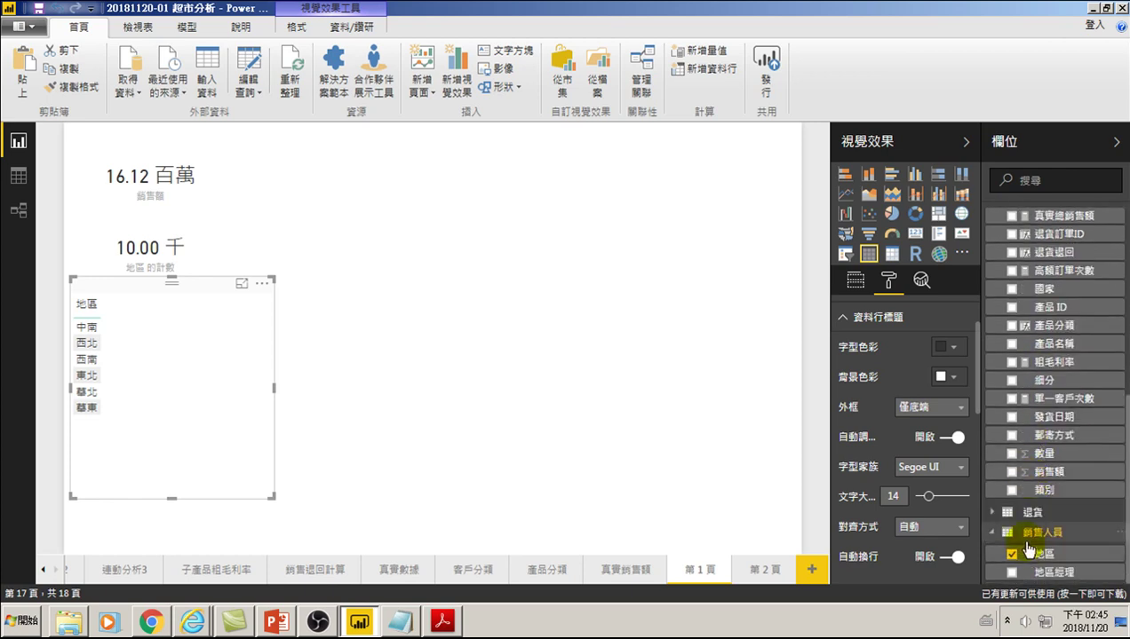
pyautogui.click(1012, 471)
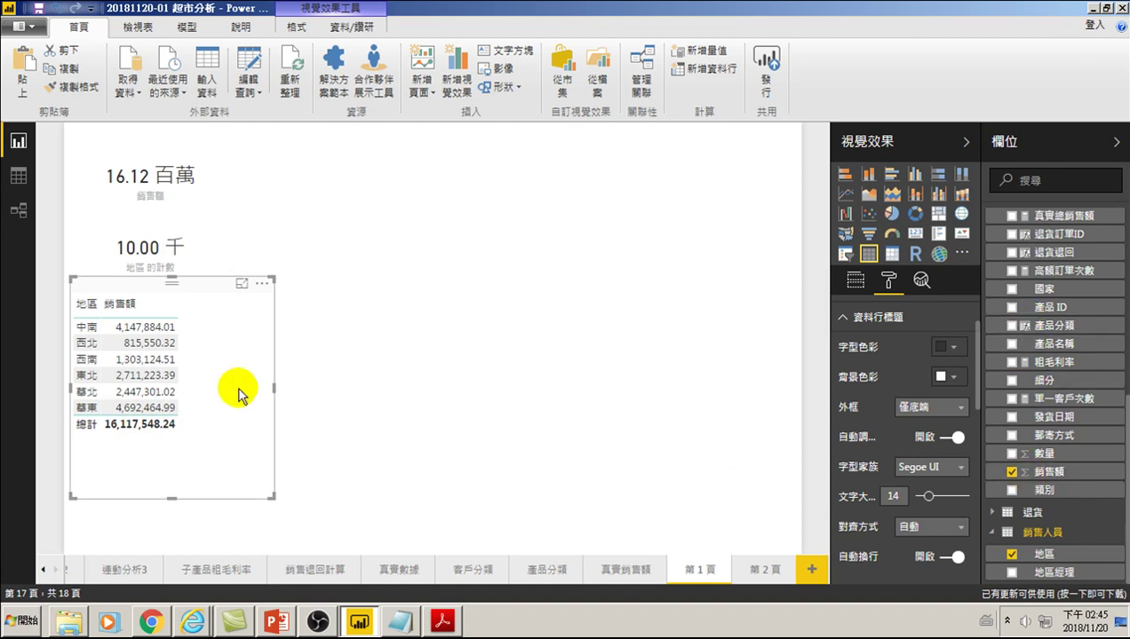
pyautogui.click(18, 211)
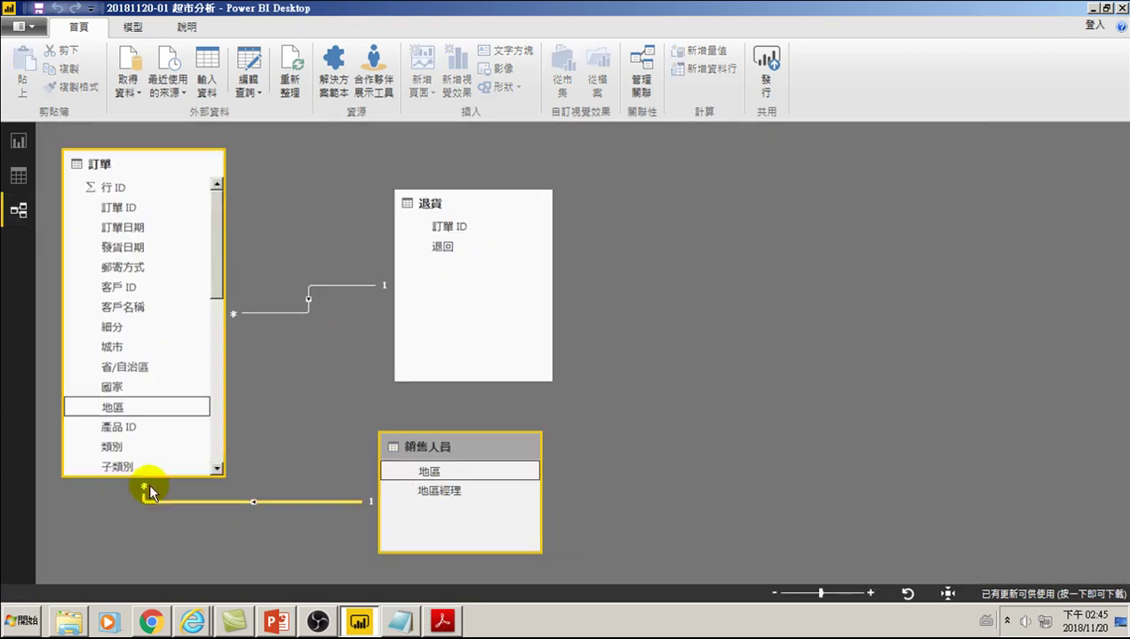
pyautogui.click(18, 142)
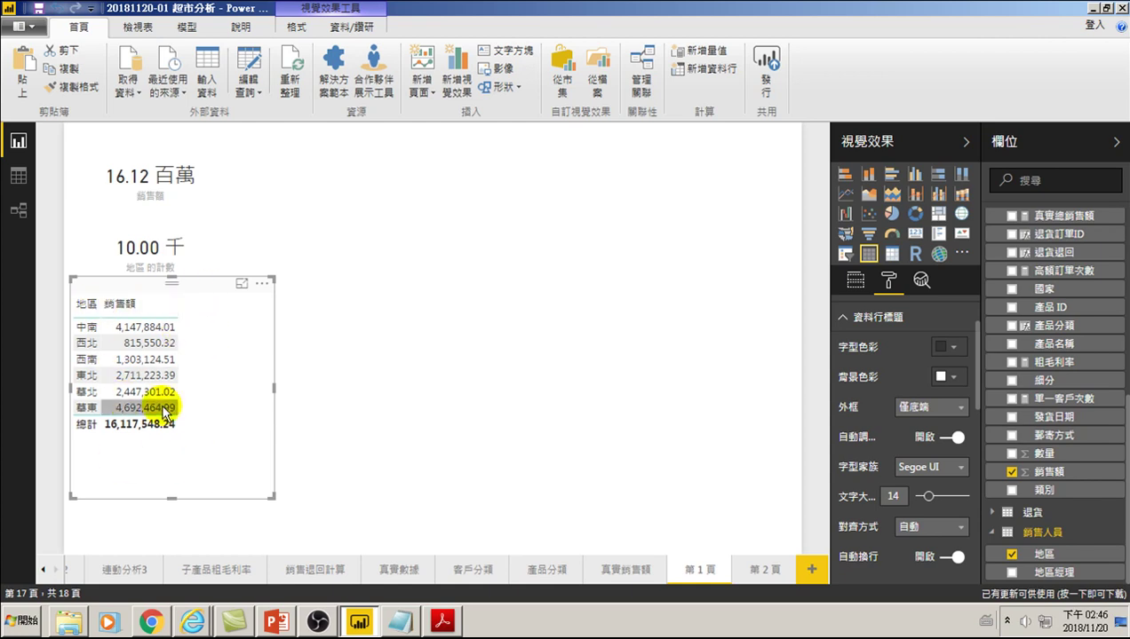
pyautogui.click(20, 213)
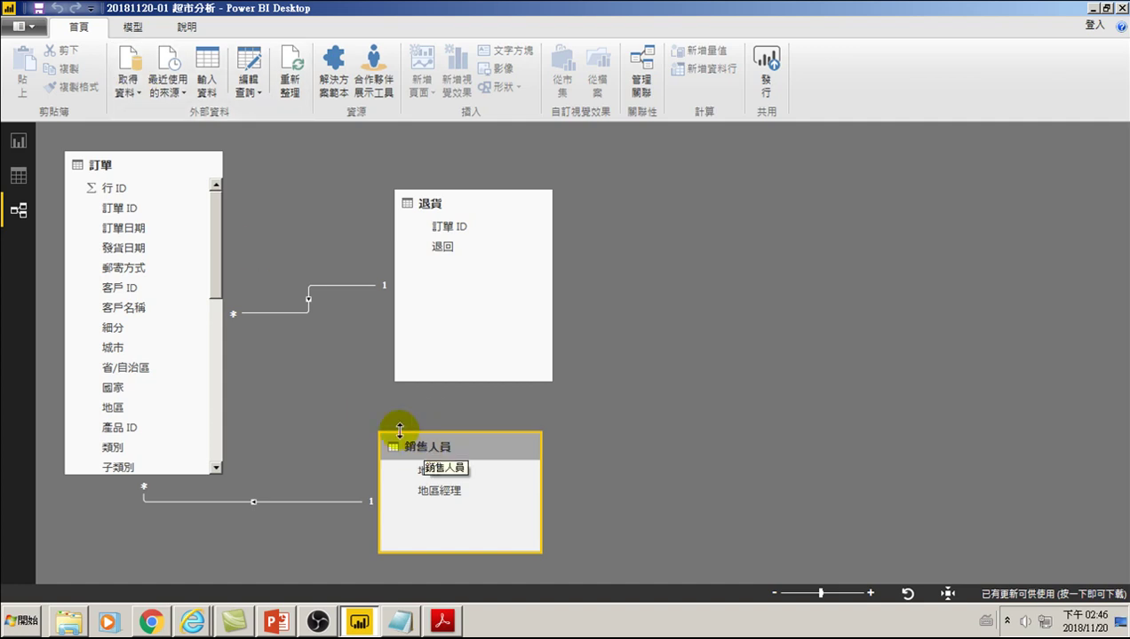
pyautogui.click(18, 141)
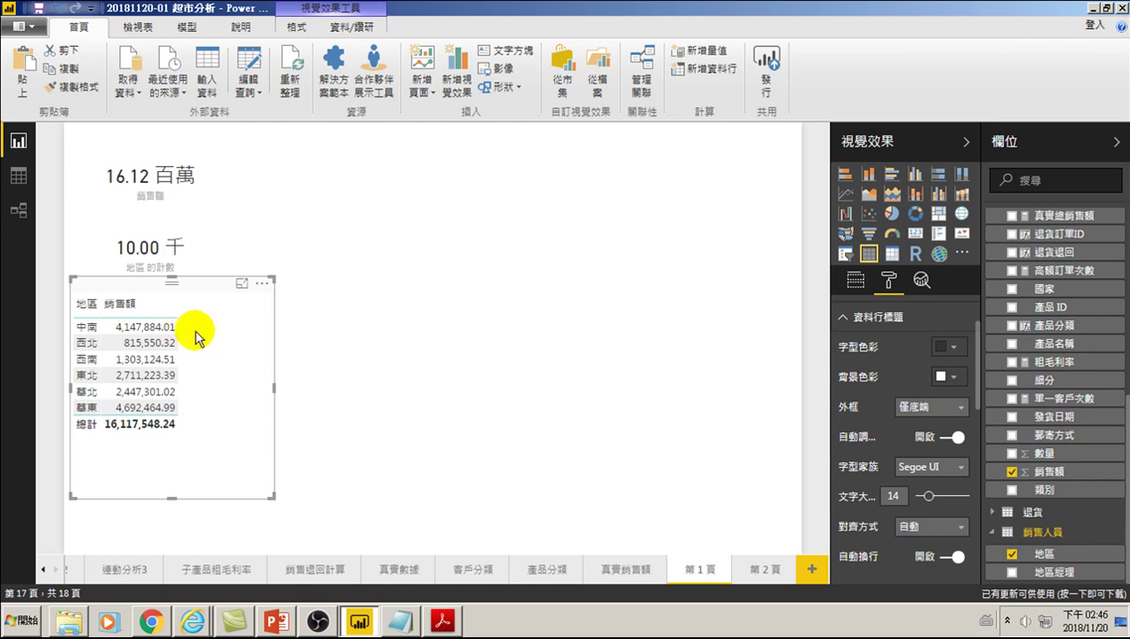
# Bring up the context options for the 地區 field under 銷售人員 in the Fields pane.
pyautogui.scroll(10, 1043, 352)
pyautogui.scroll(2, 1041, 347)
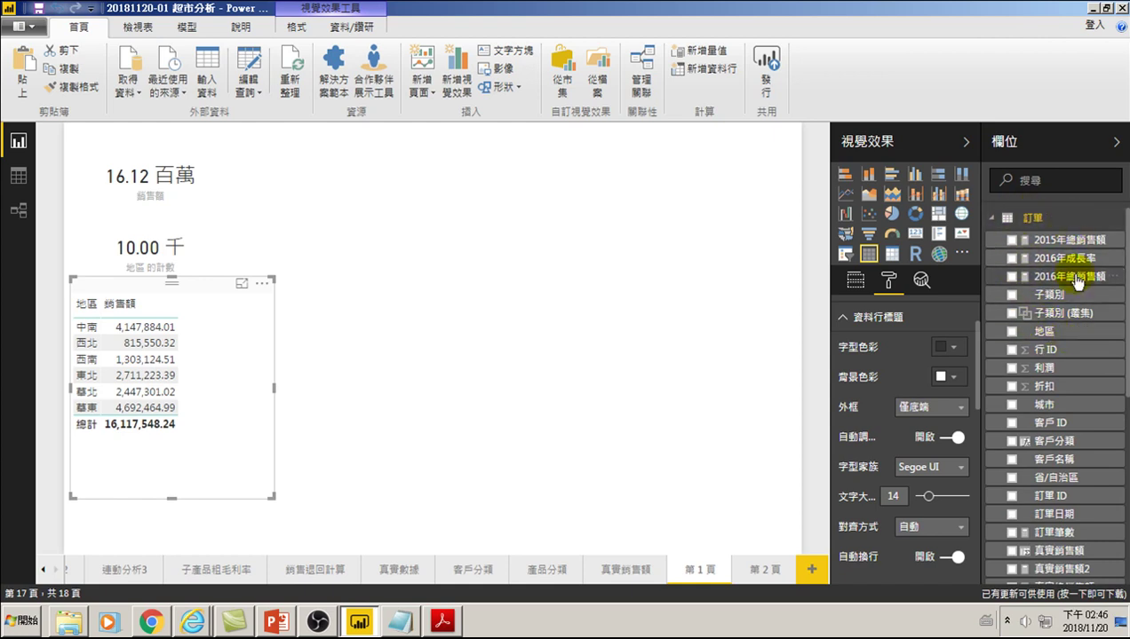
pyautogui.scroll(-4, 1040, 328)
pyautogui.scroll(-5, 1051, 391)
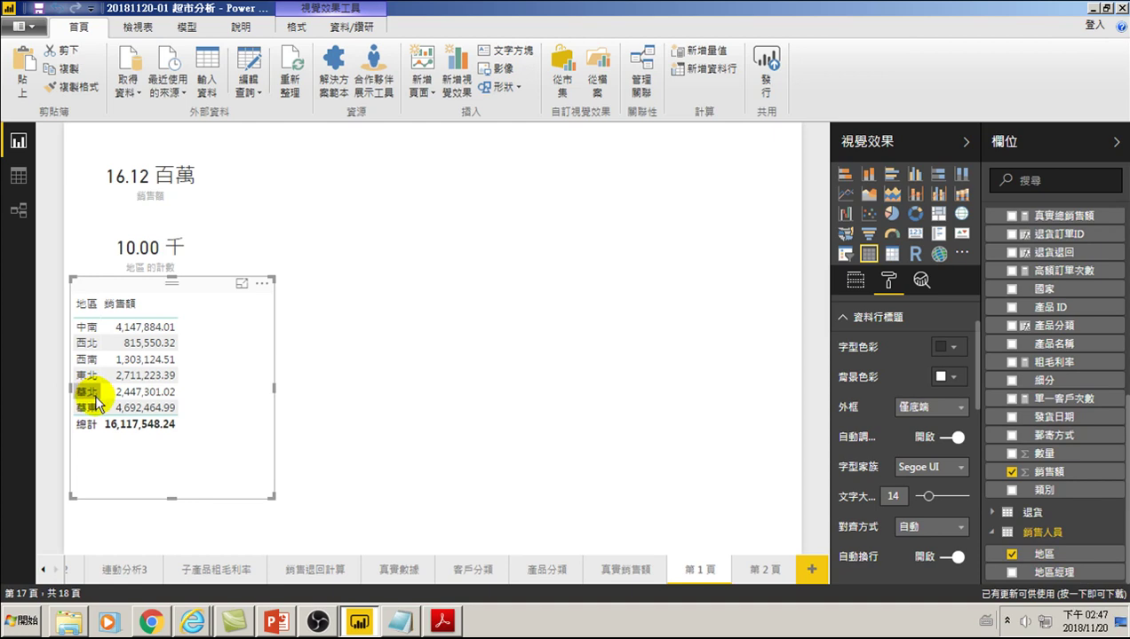
pyautogui.rightClick(1048, 554)
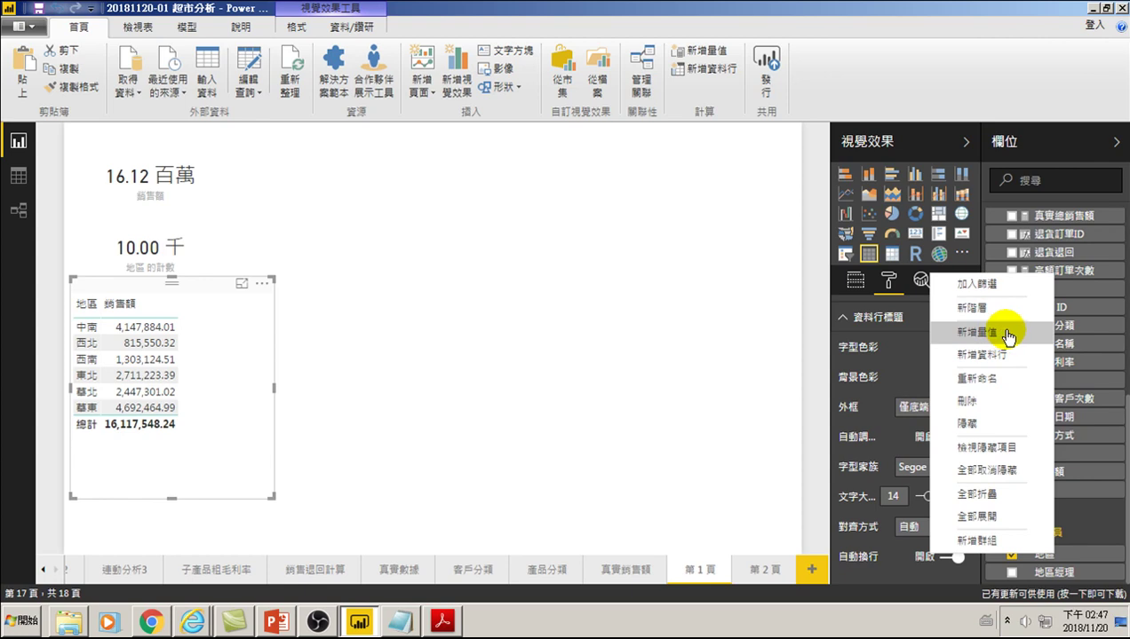
# Create a new measure named 地區銷售名次.
pyautogui.click(1008, 336)
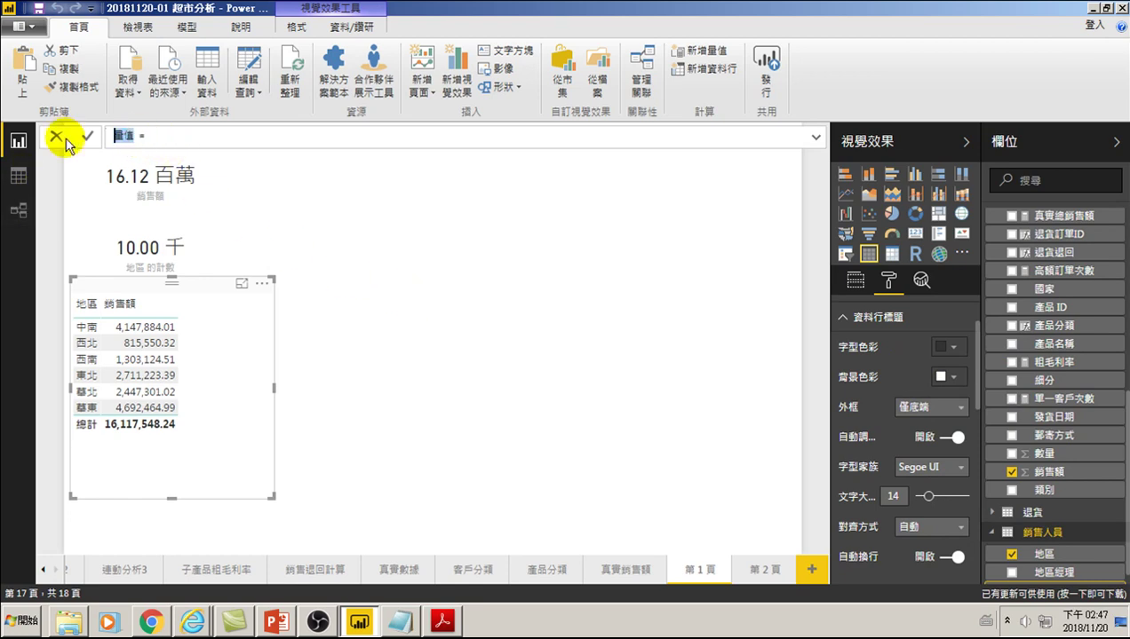
pyautogui.write('c')
pyautogui.hotkey('ctrl', 'space')
pyautogui.write('c')
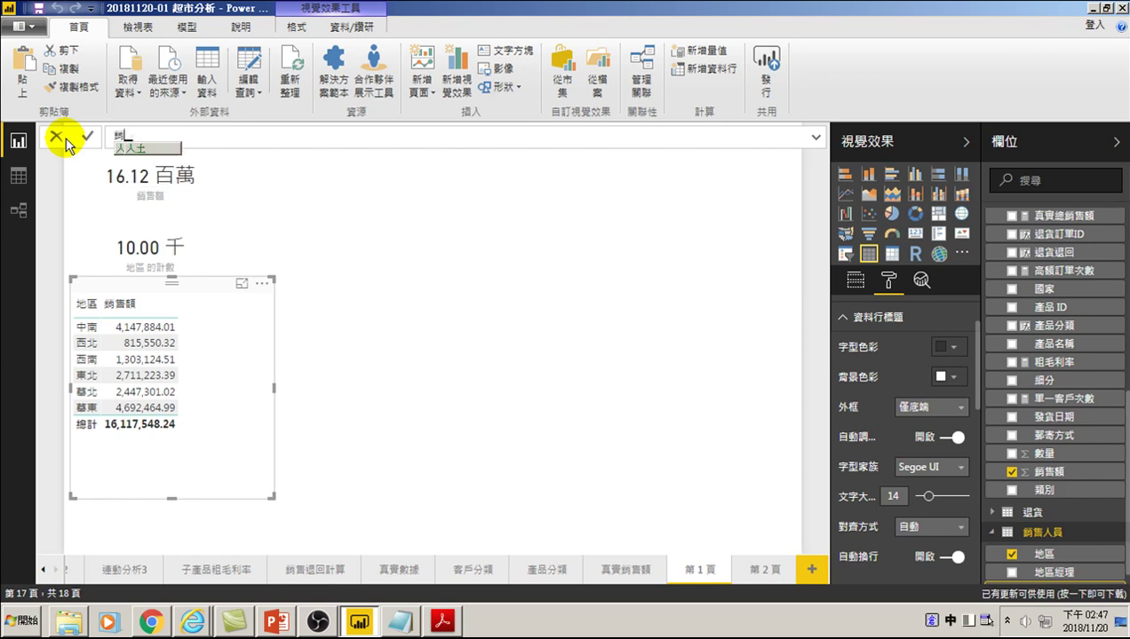
pyautogui.write('銷售名')
pyautogui.press('space')
pyautogui.press('1')
pyautogui.hotkey('ctrl', 'space')
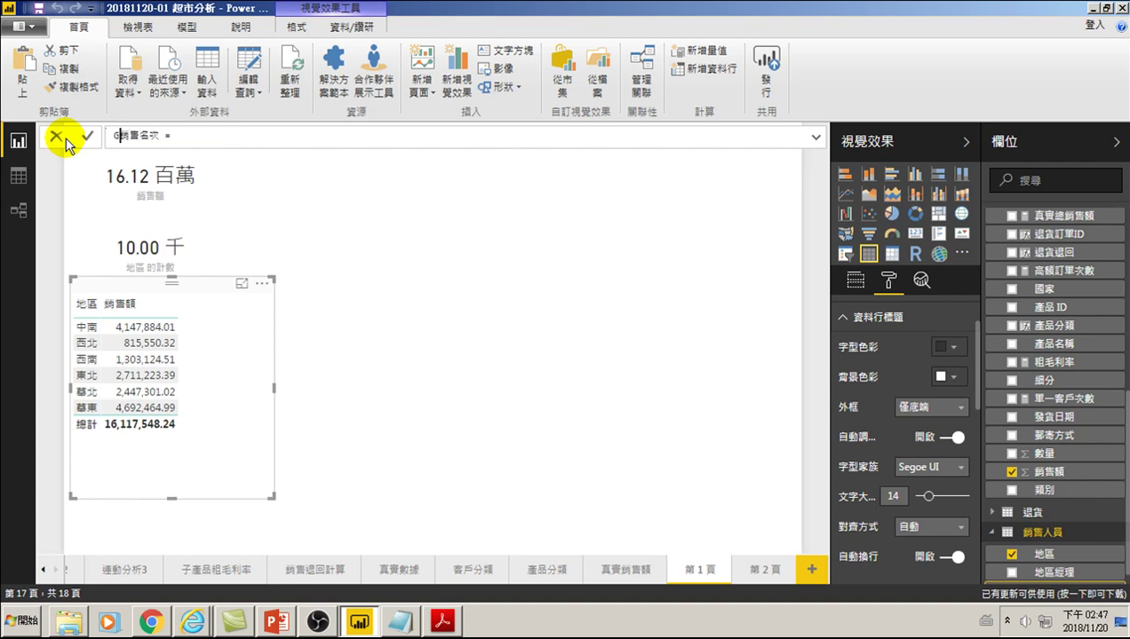
pyautogui.hotkey('ctrl', 'space')
pyautogui.write('gpd')
pyautogui.press('space')
pyautogui.write('1sr')
pyautogui.press('space')
pyautogui.press('1')
pyautogui.hotkey('ctrl', 'space')
# Start the measure formula with RANKX( picked from the function suggestions.
pyautogui.write('r')
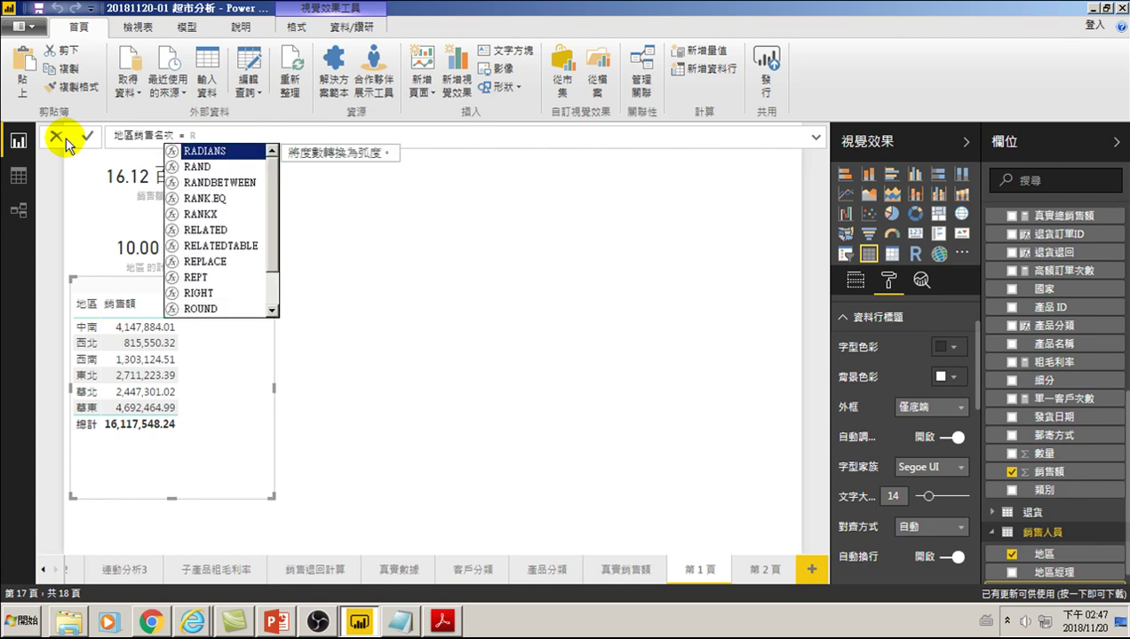
pyautogui.write('ANK')
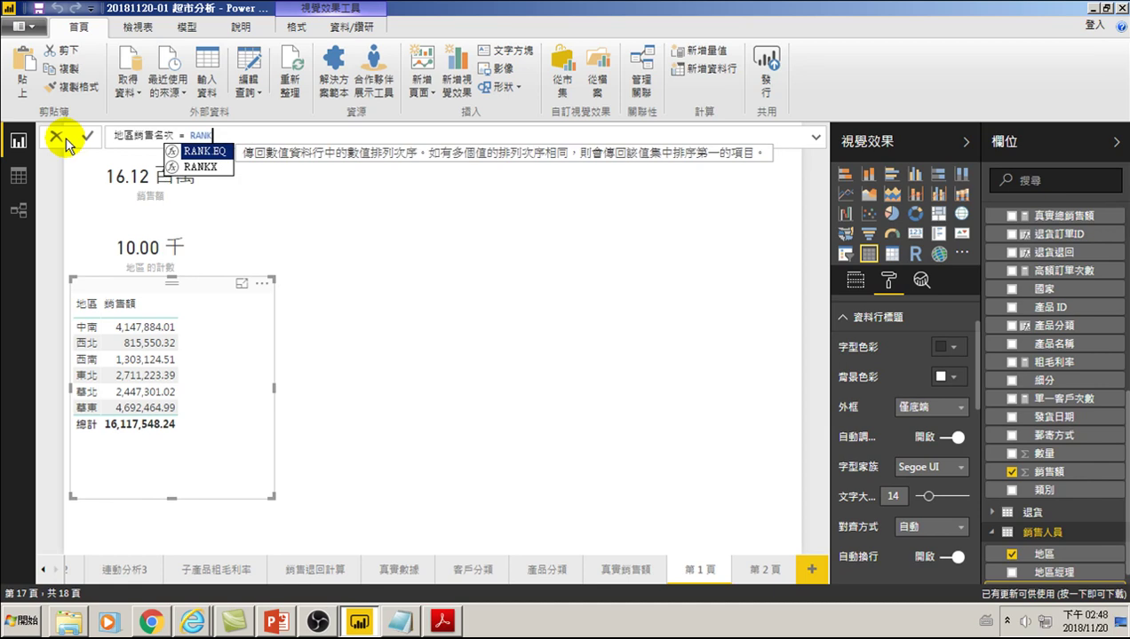
pyautogui.press('Escape')
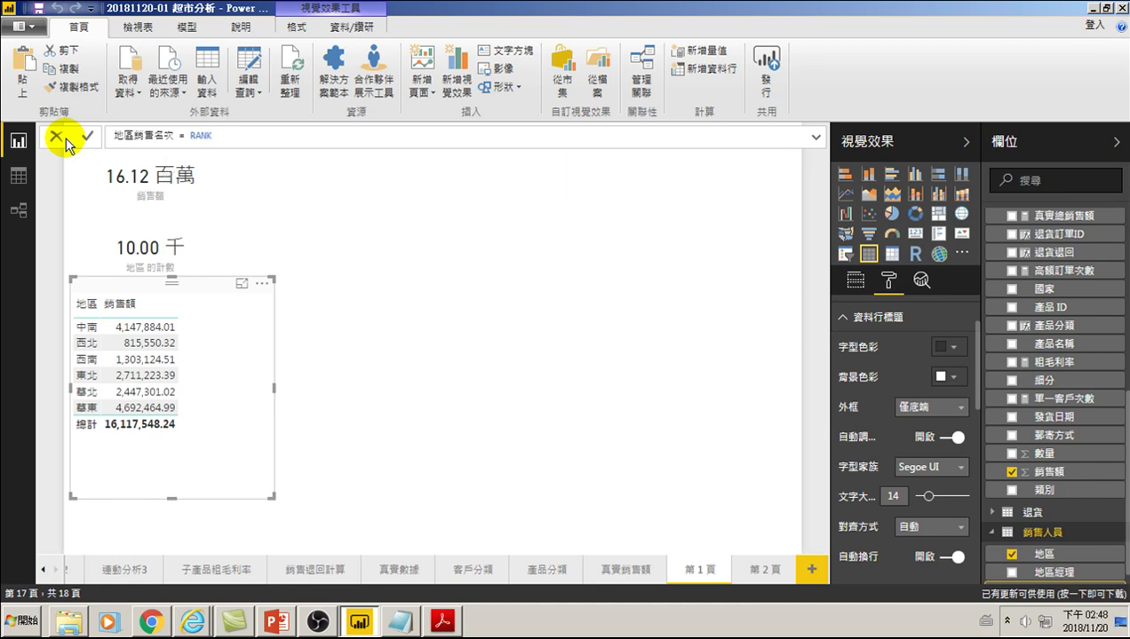
pyautogui.press('BackSpace')
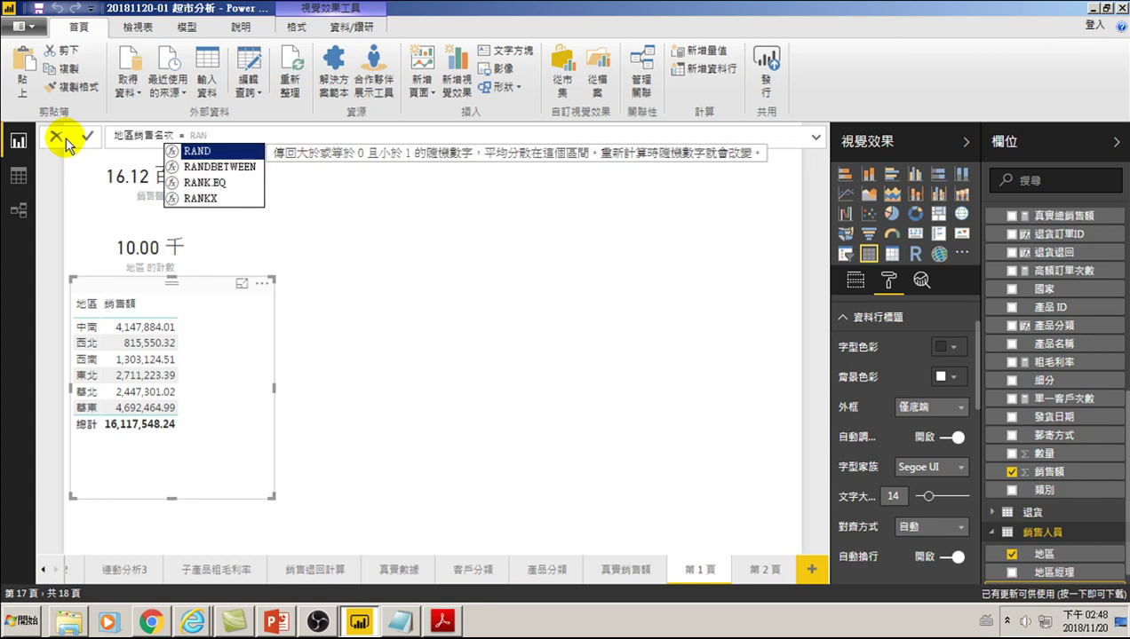
pyautogui.press('Down')
pyautogui.press('Down')
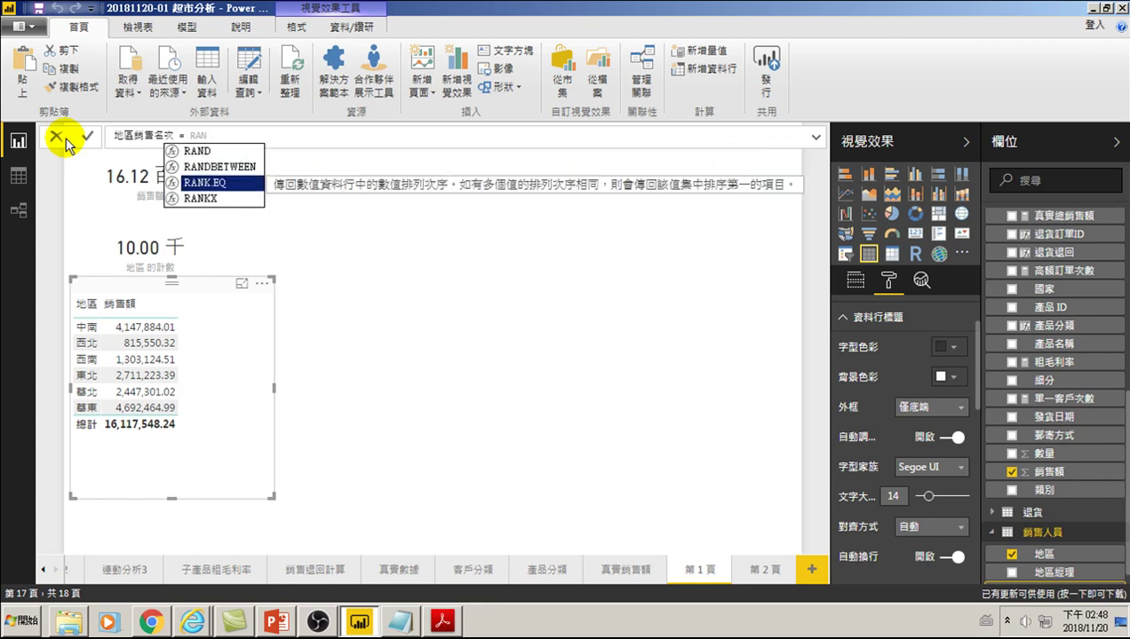
pyautogui.press('Down')
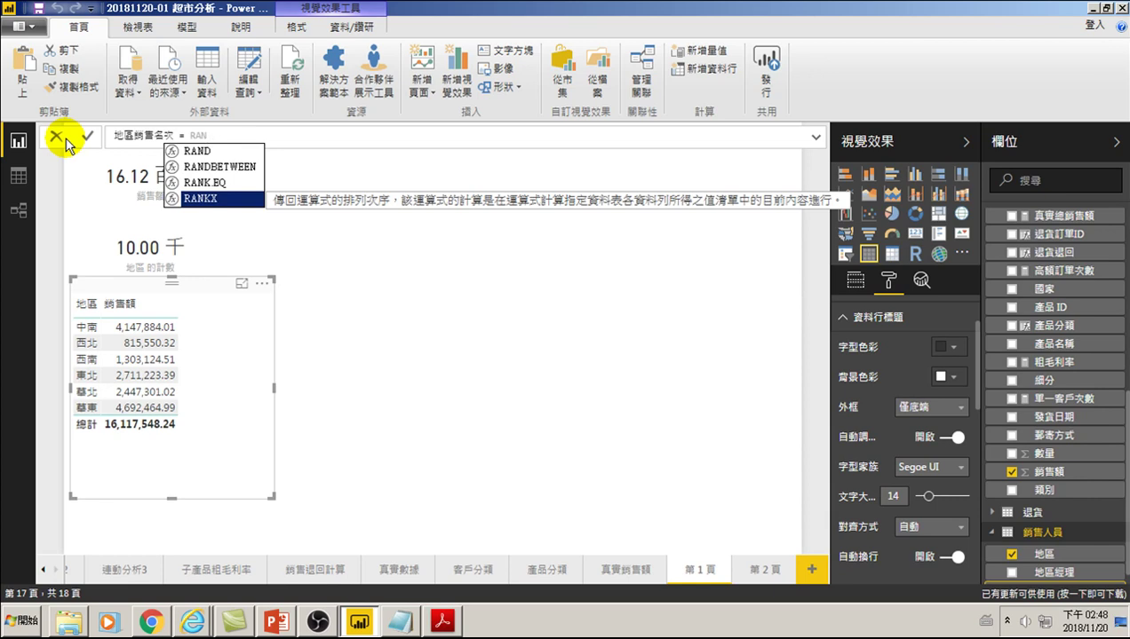
pyautogui.press('Up')
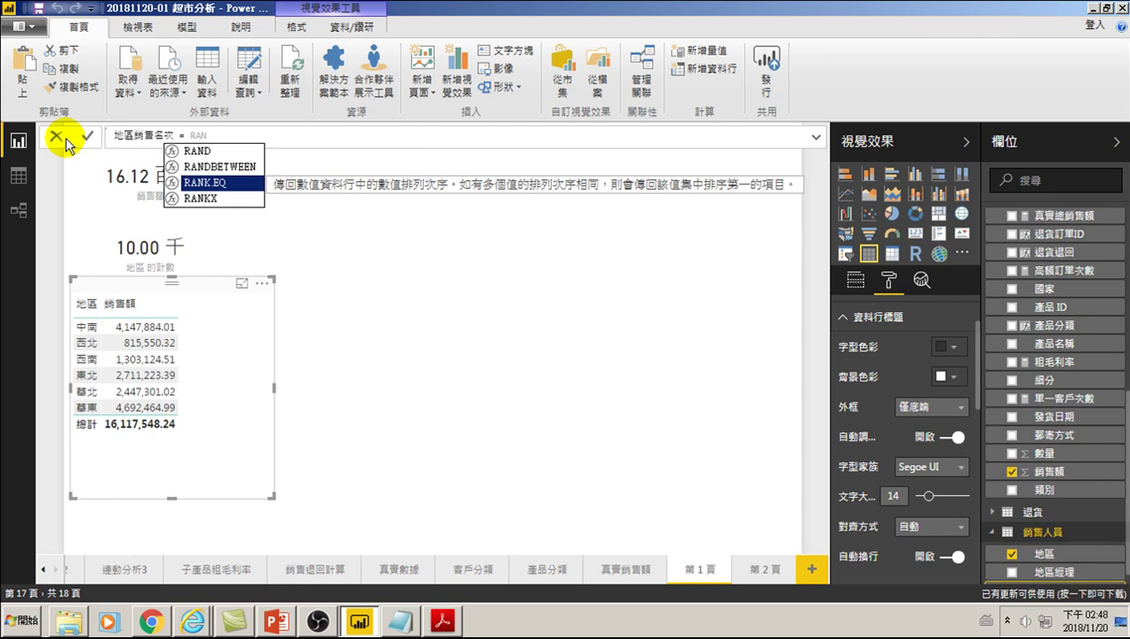
pyautogui.press('Down')
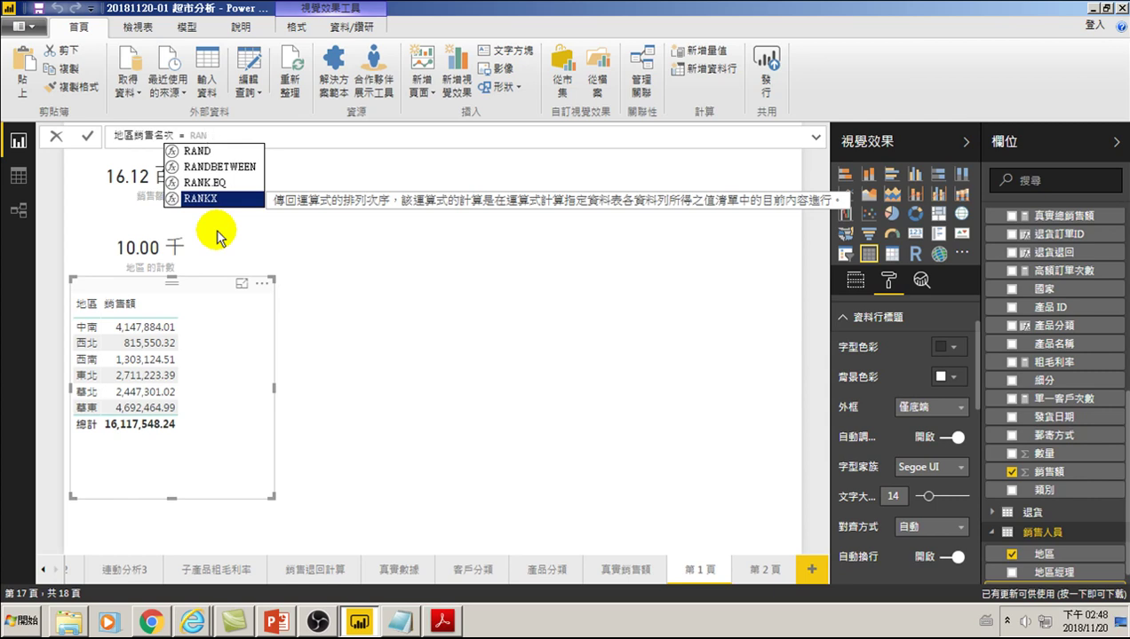
pyautogui.press('Tab')
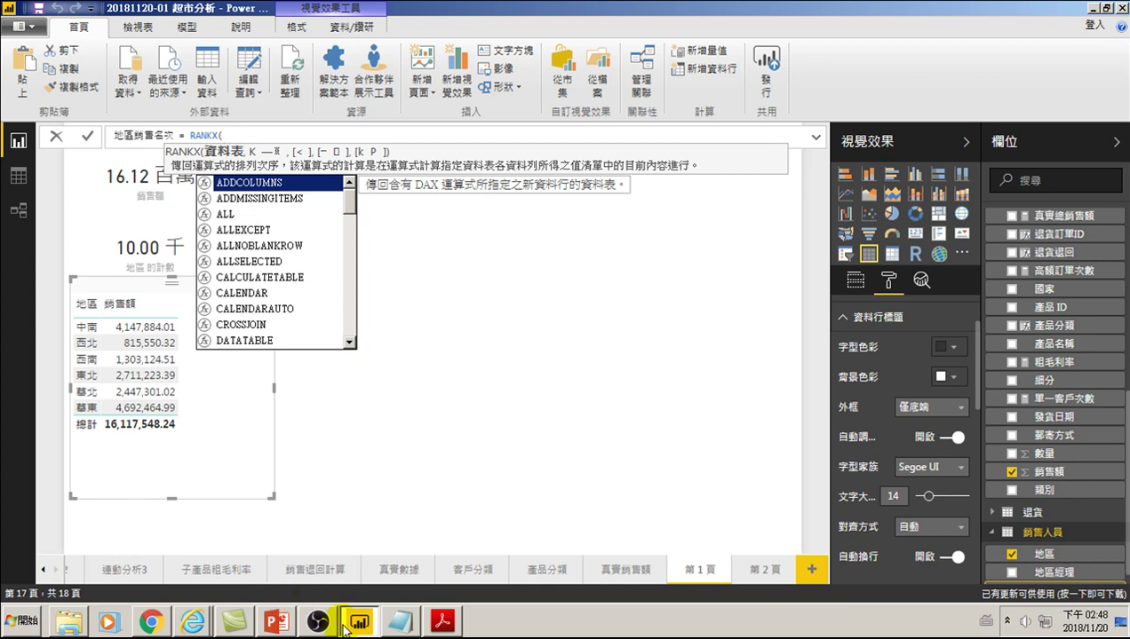
pyautogui.click(443, 624)
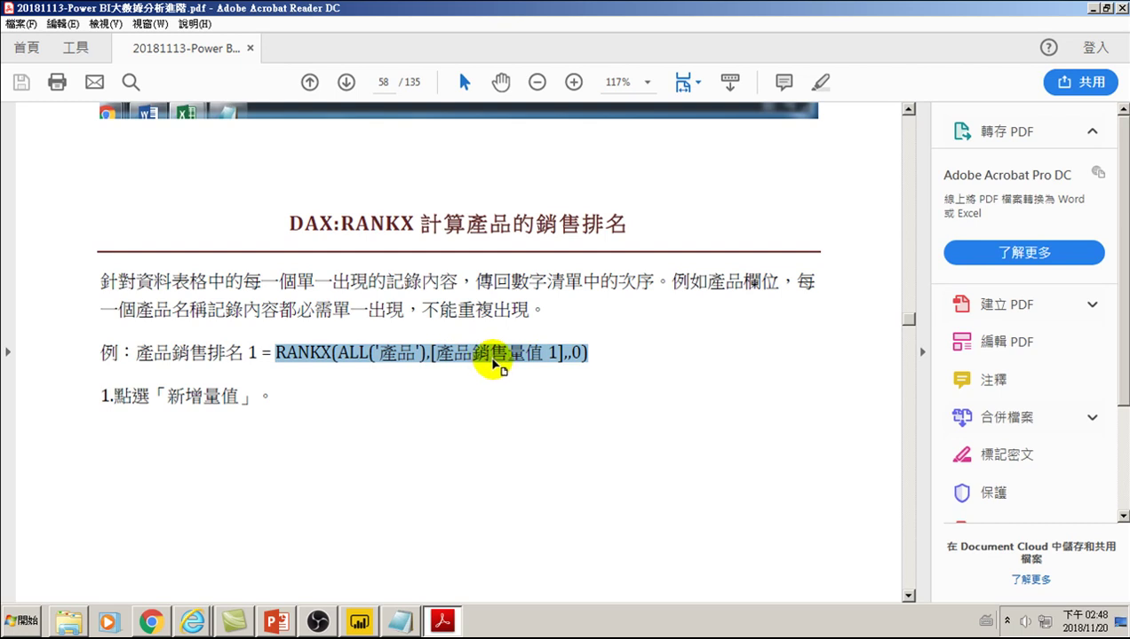
pyautogui.click(469, 611)
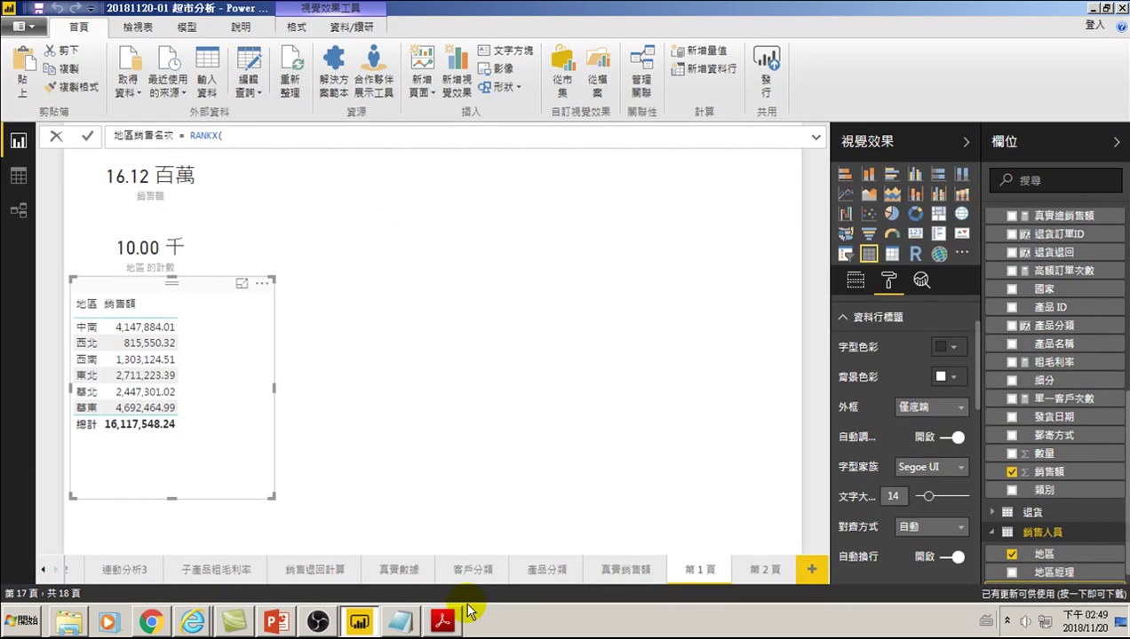
pyautogui.click(238, 136)
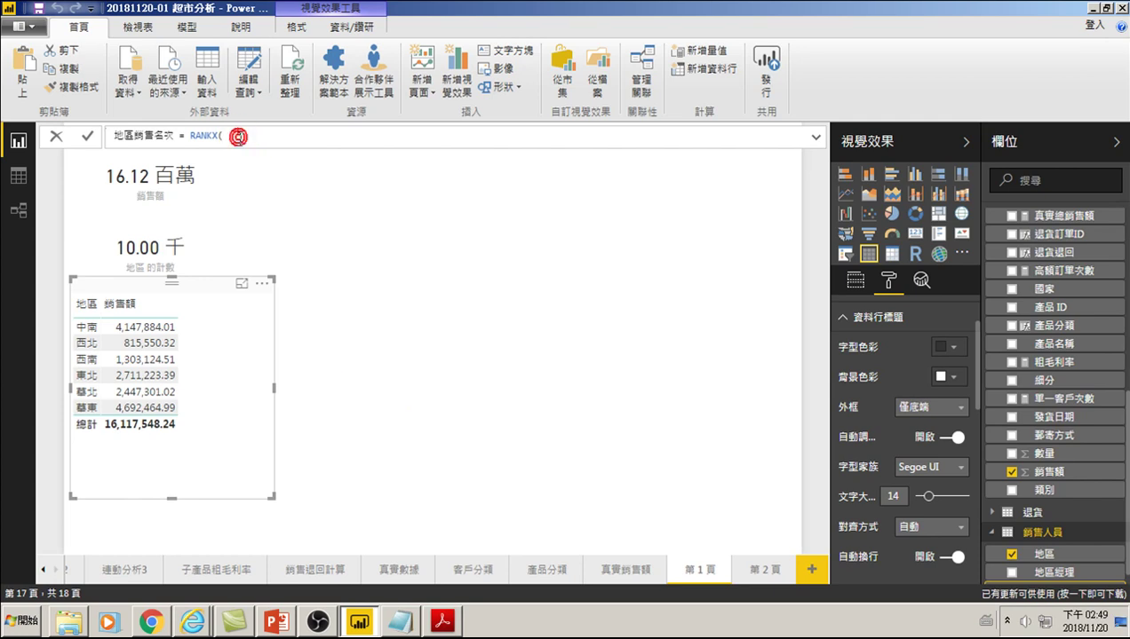
pyautogui.press('BackSpace')
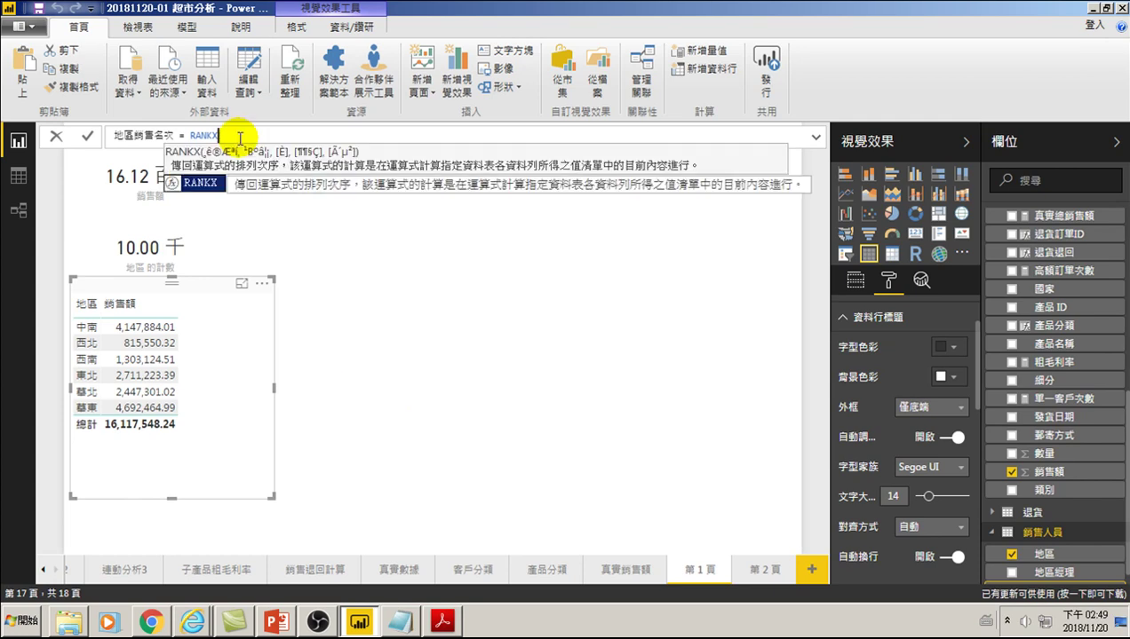
pyautogui.write('(')
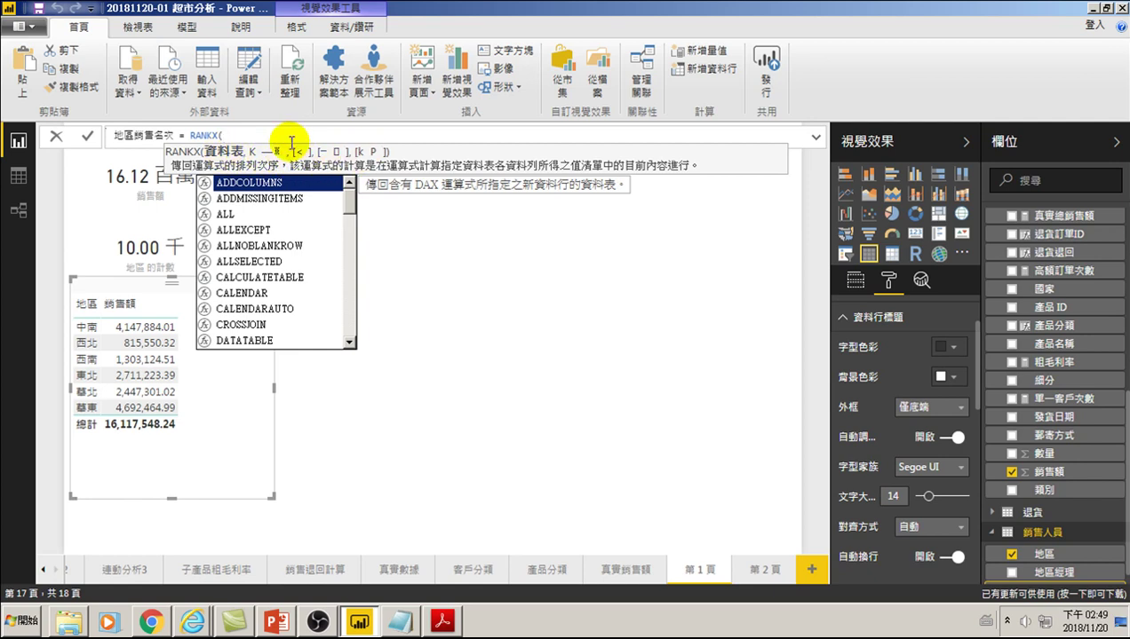
# Search the web for 'RANKX POWER BI' and open the RANKX Function (DAX) docs page.
pyautogui.click(167, 625)
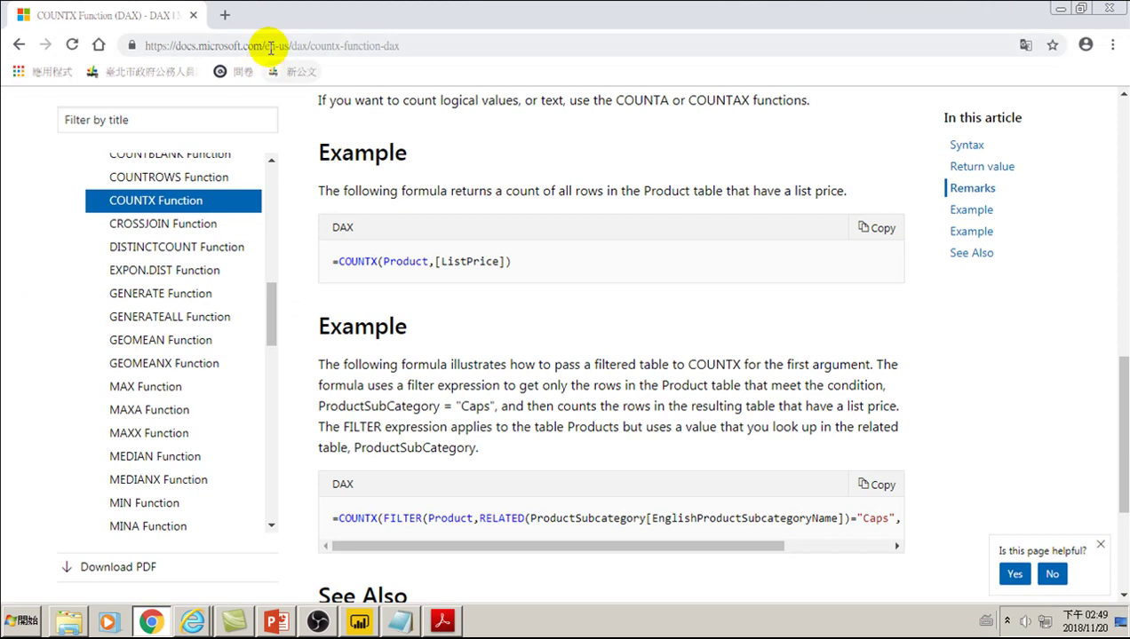
pyautogui.click(270, 48)
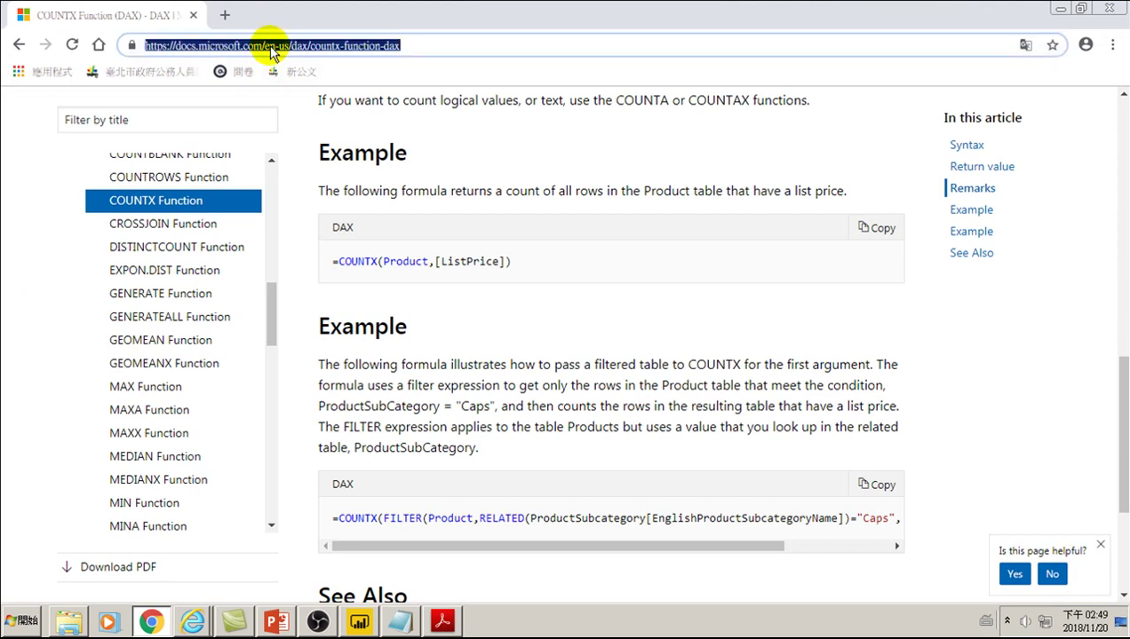
pyautogui.write('RANKX')
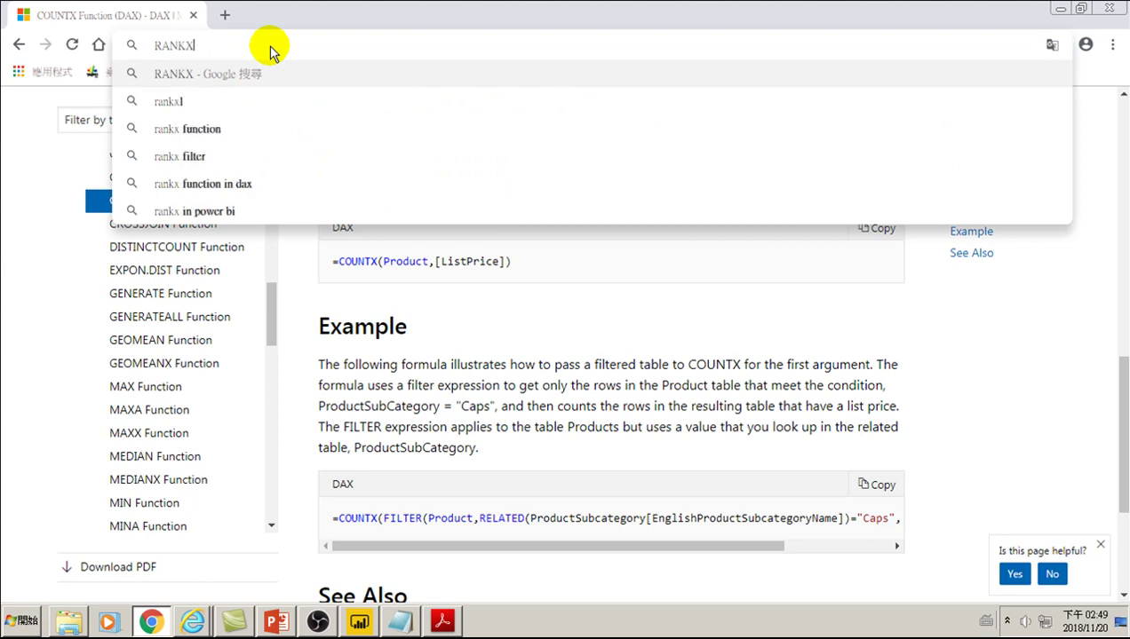
pyautogui.write(' POWER BI')
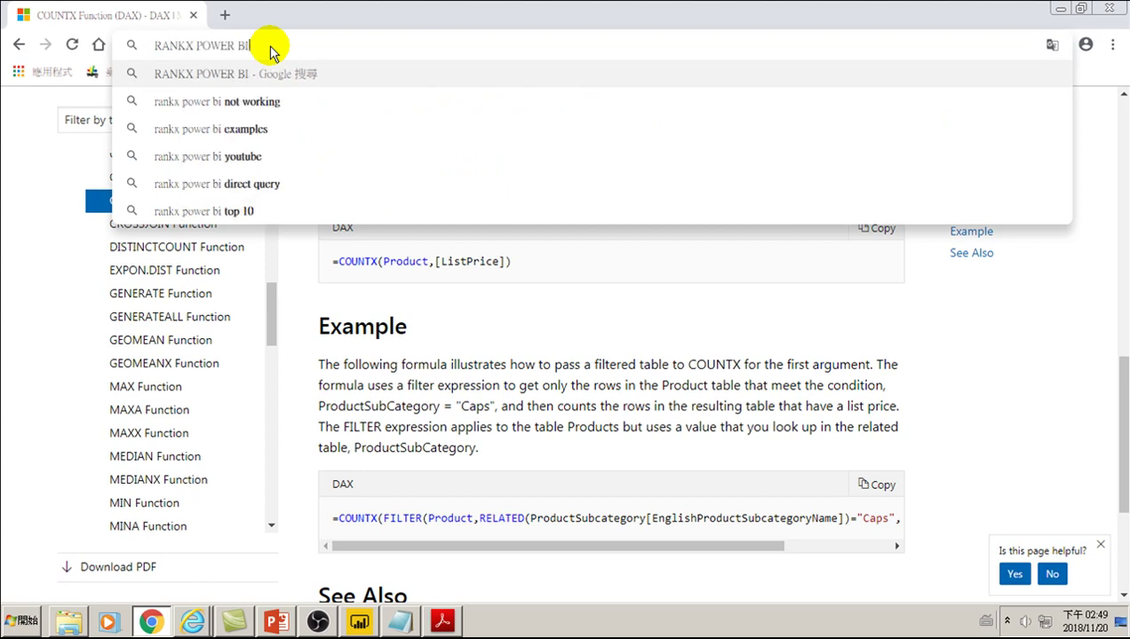
pyautogui.press('Return')
pyautogui.scroll(-2, 251, 357)
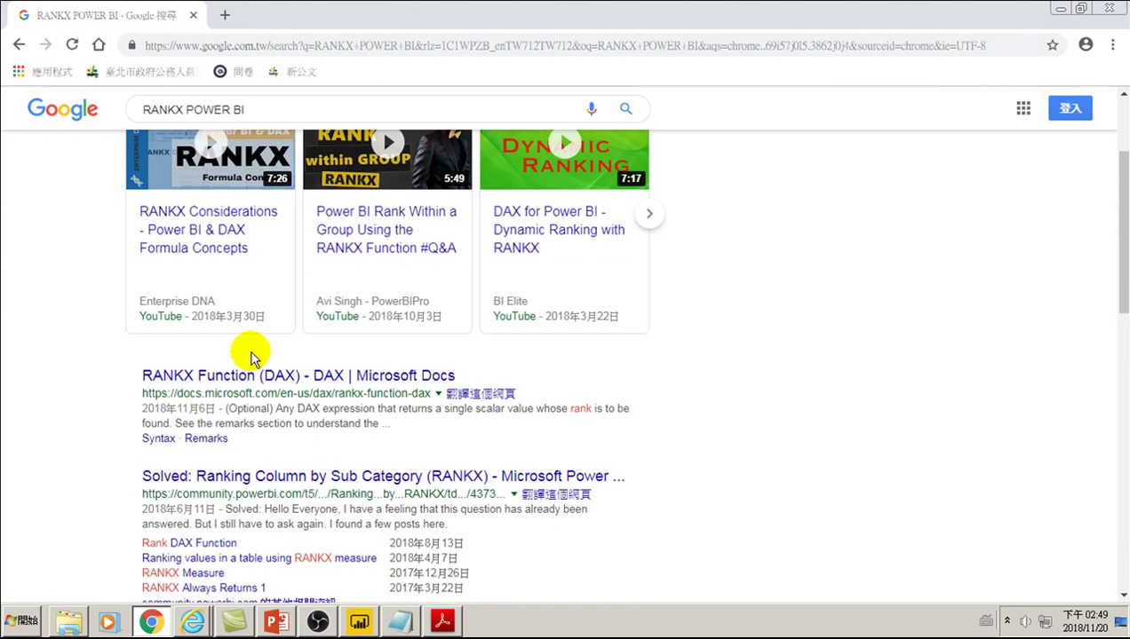
pyautogui.click(277, 375)
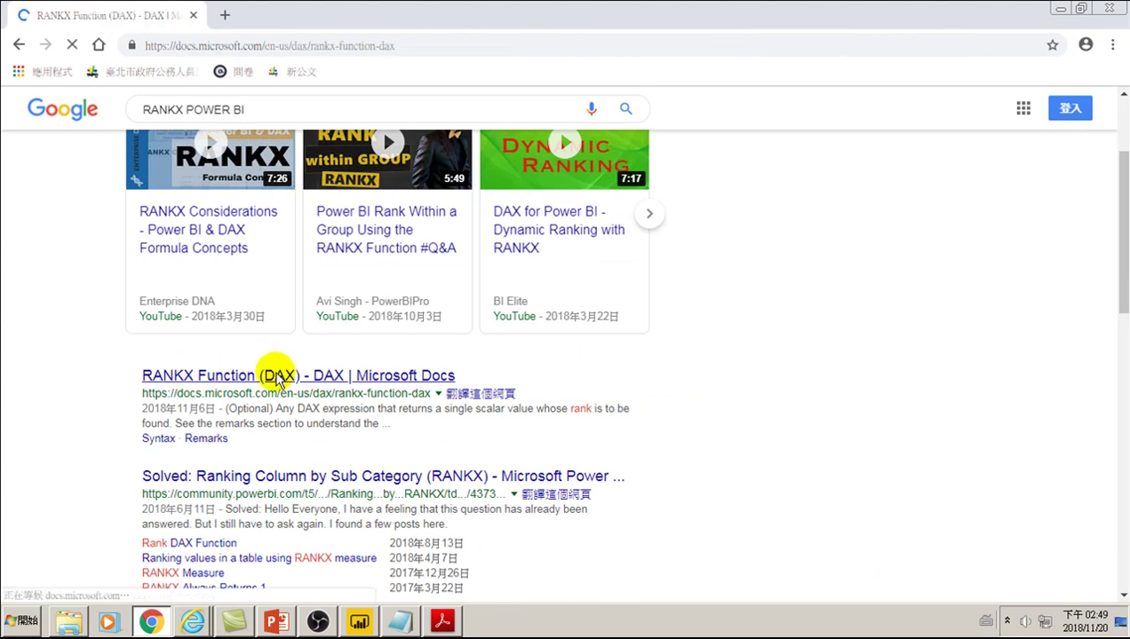
# Review the RANKX syntax arguments: table, expression, value, order and ties.
pyautogui.scroll(-2, 373, 386)
pyautogui.moveTo(367, 230); pyautogui.dragTo(417, 231)
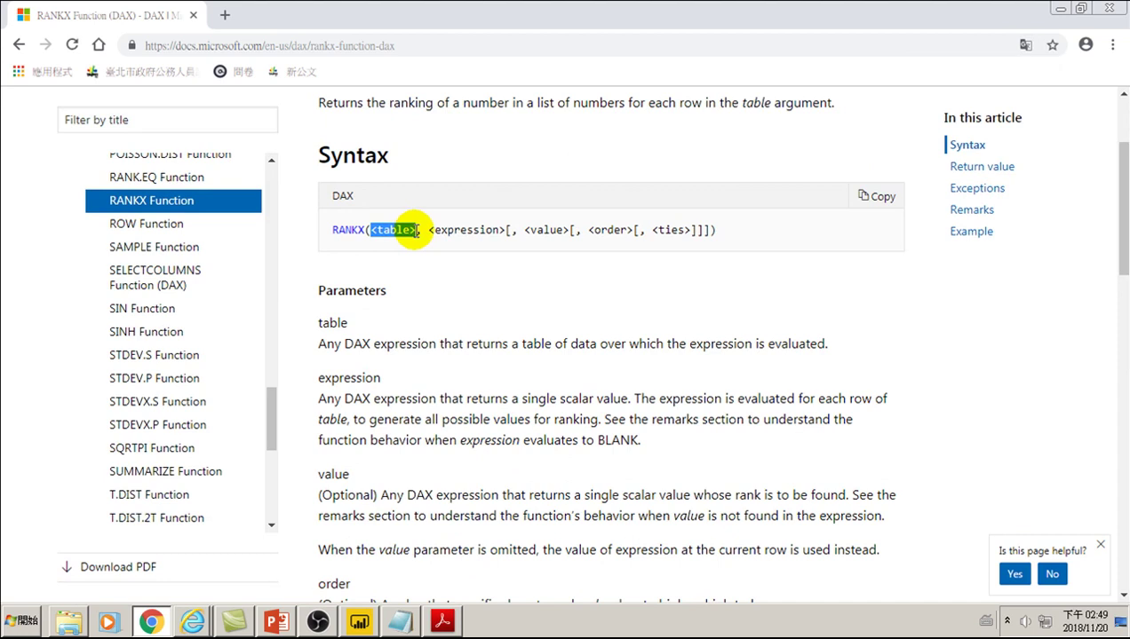
pyautogui.moveTo(428, 230); pyautogui.dragTo(511, 230)
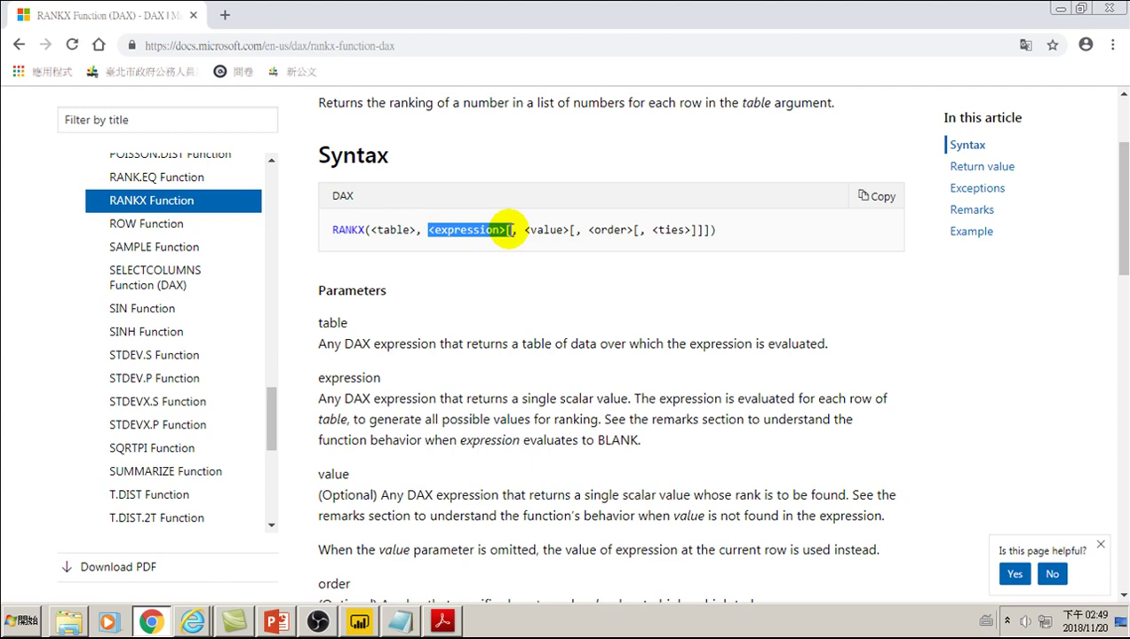
pyautogui.moveTo(524, 230); pyautogui.dragTo(641, 234)
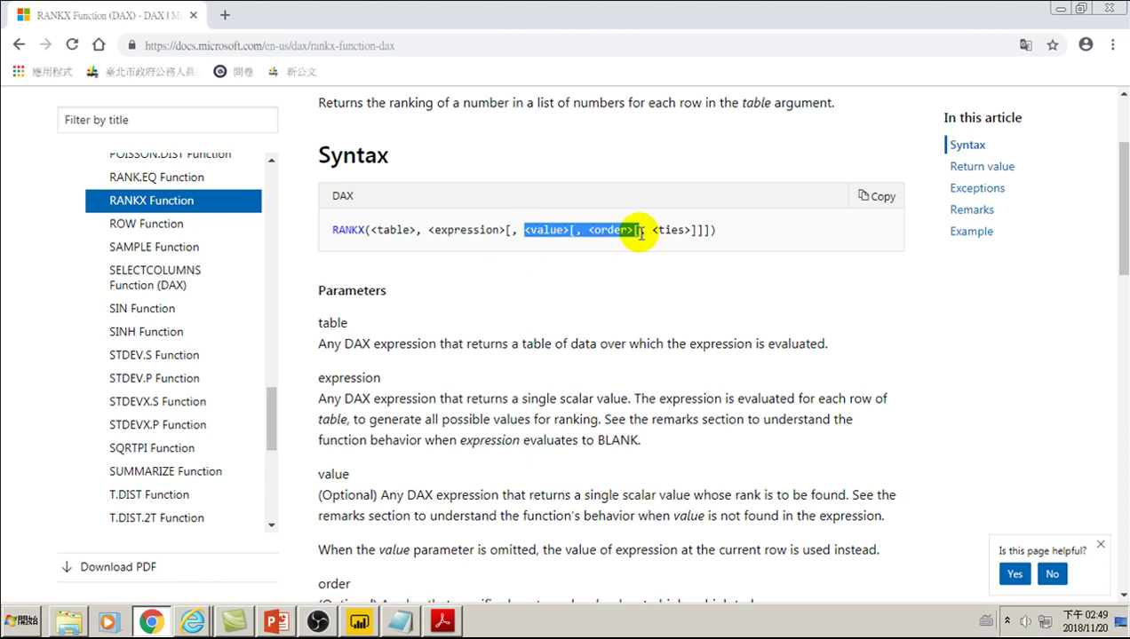
pyautogui.moveTo(649, 229); pyautogui.dragTo(689, 230)
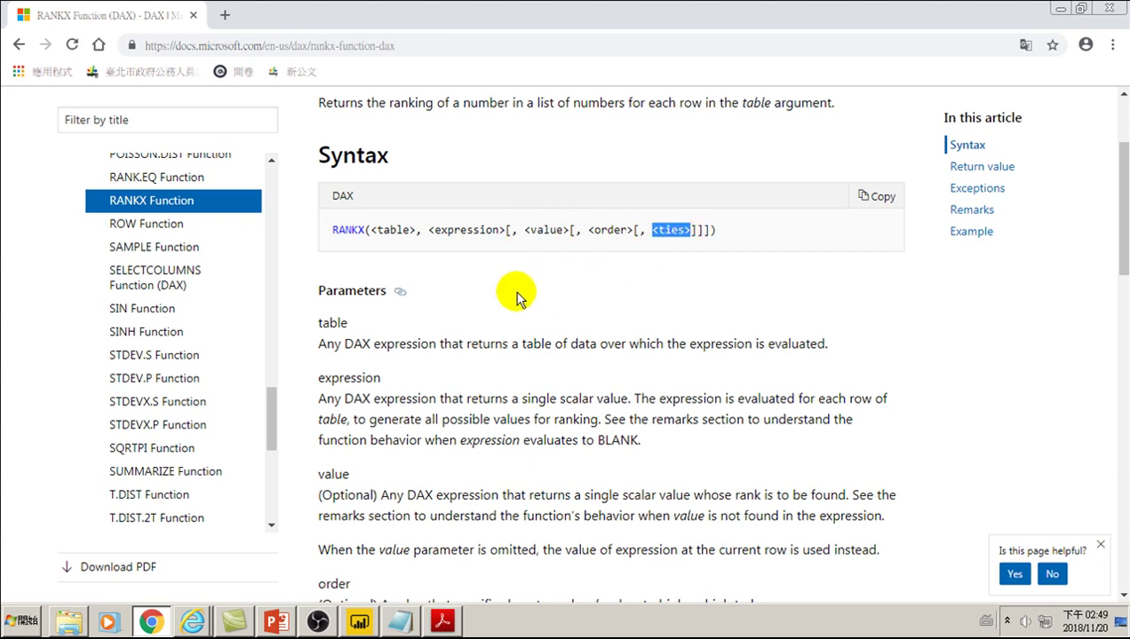
pyautogui.hotkey('alt', 'Tab')
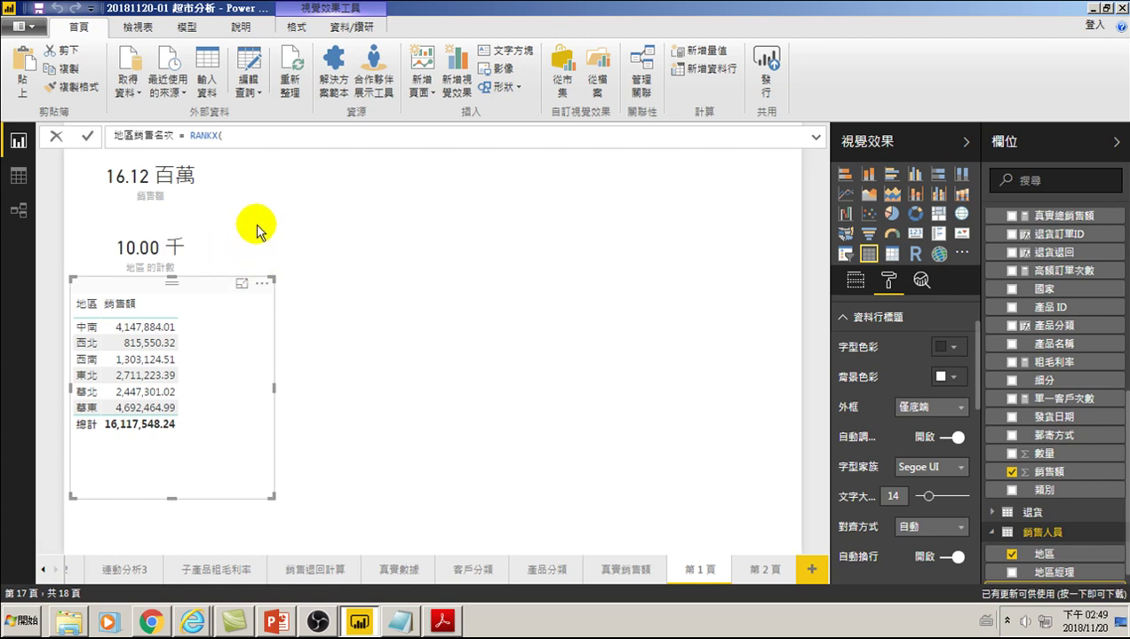
# Enter '銷售人員' as the RANKX table argument.
pyautogui.write("'")
pyautogui.press('Down')
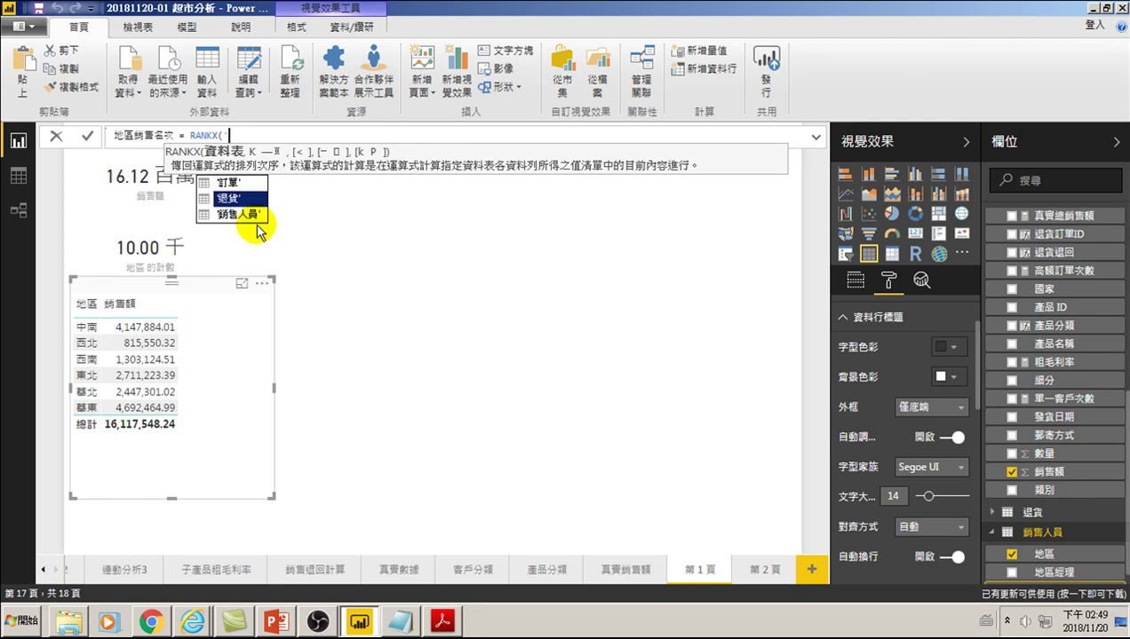
pyautogui.press('Down')
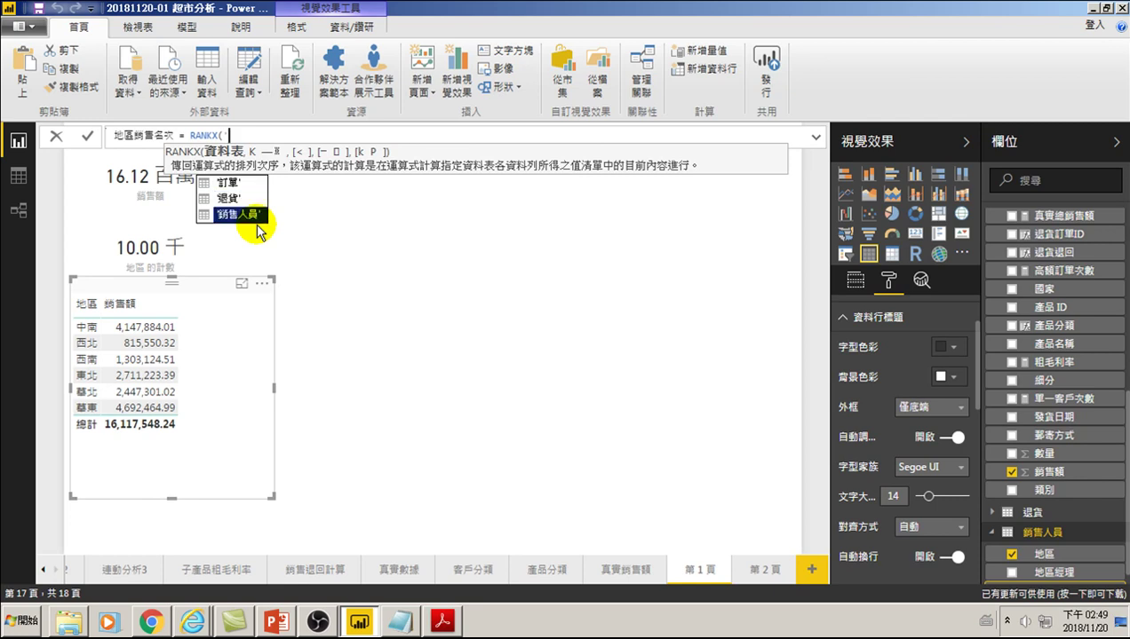
pyautogui.press('Tab')
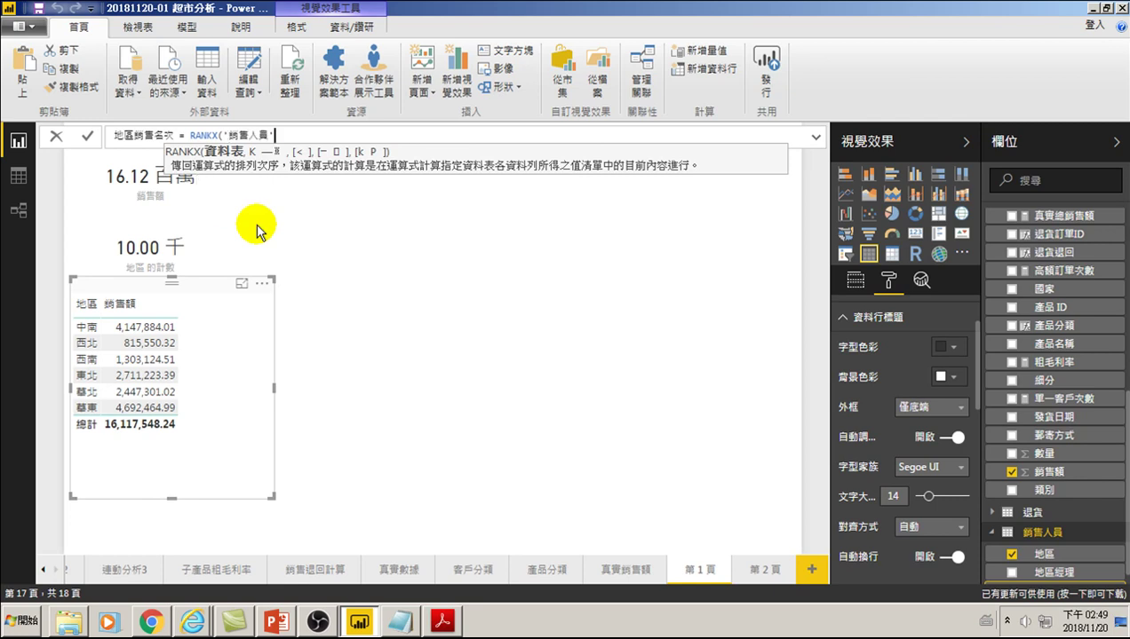
pyautogui.write(',')
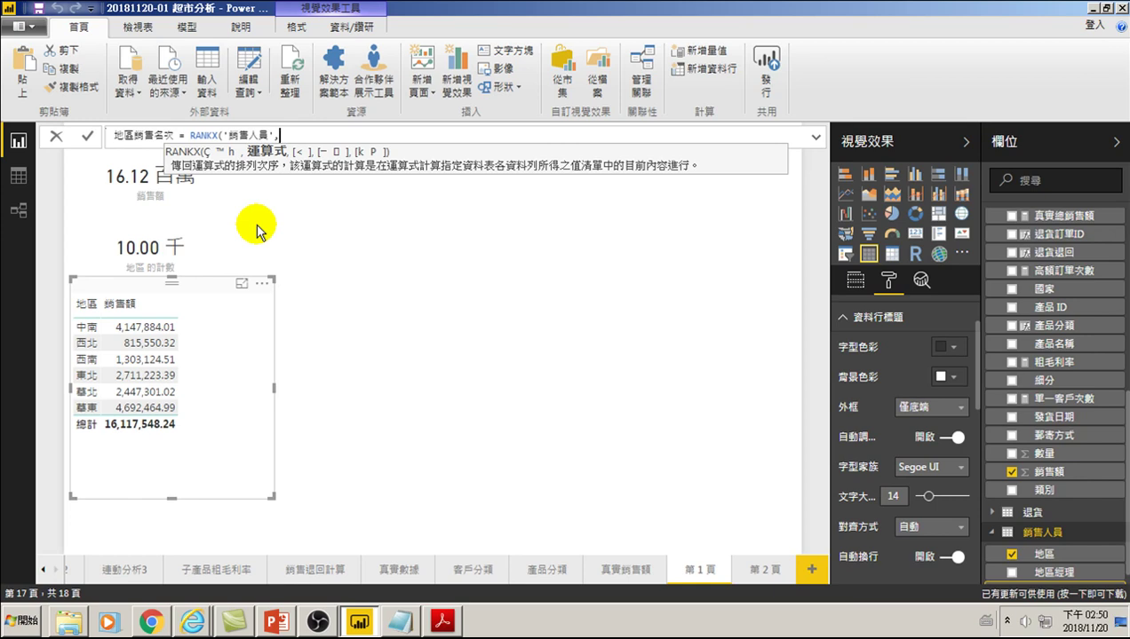
# Add SUM('訂單'[銷售額]) as the RANKX expression argument.
pyautogui.write("'")
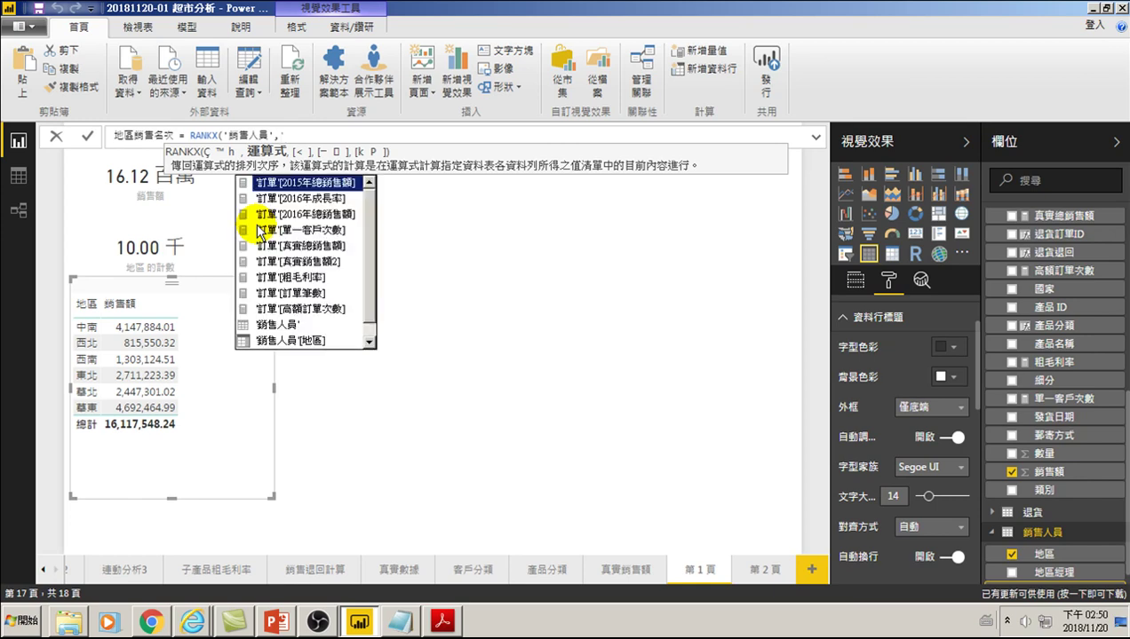
pyautogui.press('Down')
pyautogui.press('Down')
pyautogui.press('Down')
pyautogui.press('Down')
pyautogui.press('Down')
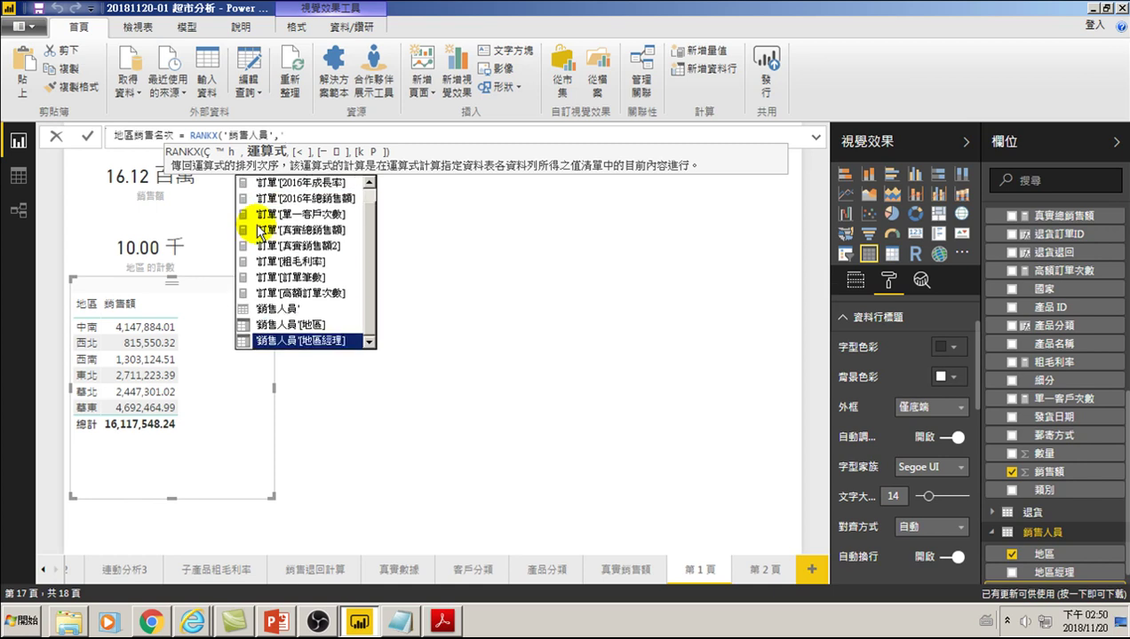
pyautogui.press('Up')
pyautogui.press('Up')
pyautogui.press('Down')
pyautogui.press('Down')
pyautogui.press('Up')
pyautogui.press('Up')
pyautogui.press('Up')
pyautogui.press('Up')
pyautogui.press('Up')
pyautogui.press('Up')
pyautogui.press('Down')
pyautogui.press('Up')
pyautogui.press('Down')
pyautogui.press('Down')
pyautogui.press('Down')
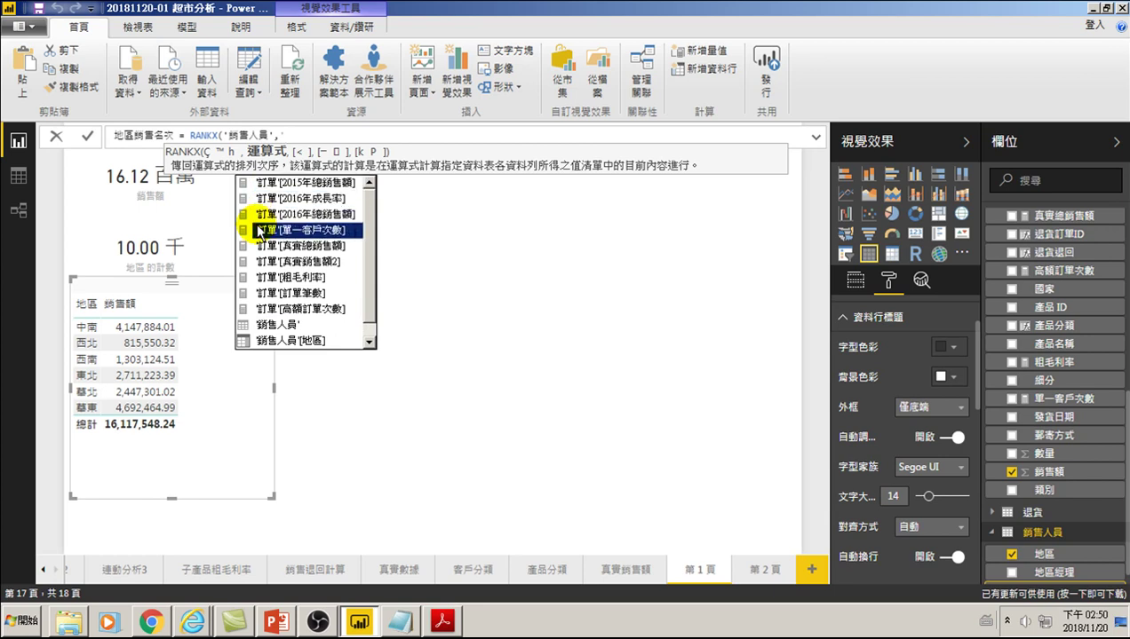
pyautogui.press('Down')
pyautogui.press('Down')
pyautogui.press('Down')
pyautogui.press('Down')
pyautogui.press('Down')
pyautogui.press('Down')
pyautogui.press('Up')
pyautogui.press('Up')
pyautogui.press('Up')
pyautogui.press('Up')
pyautogui.press('Up')
pyautogui.press('Up')
pyautogui.press('Up')
pyautogui.press('Up')
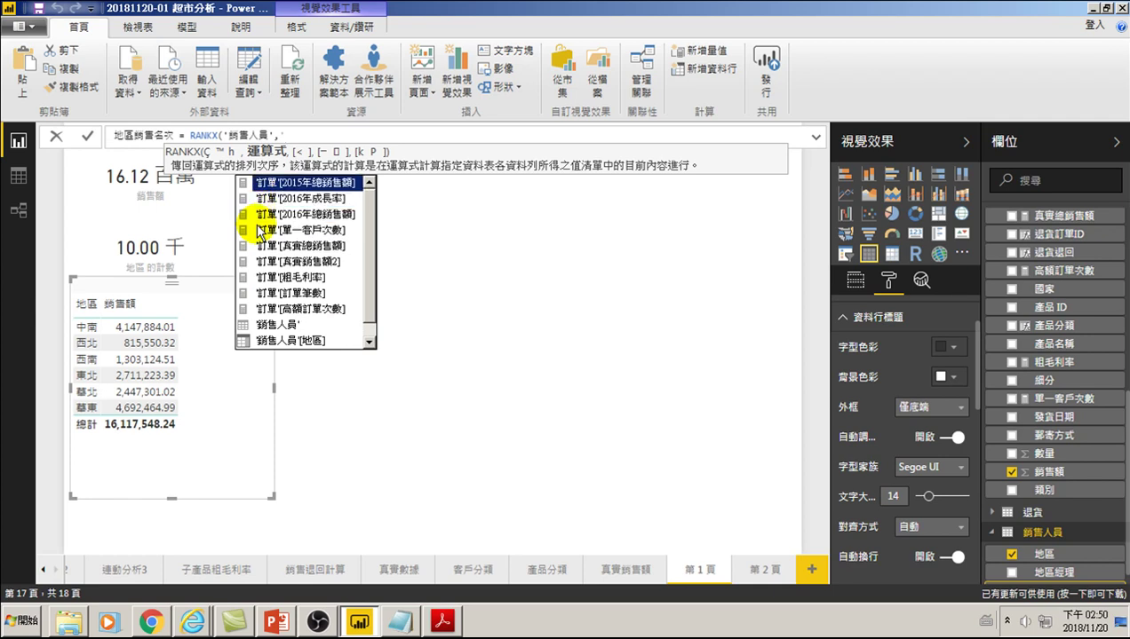
pyautogui.press('Escape')
pyautogui.write('SUM')
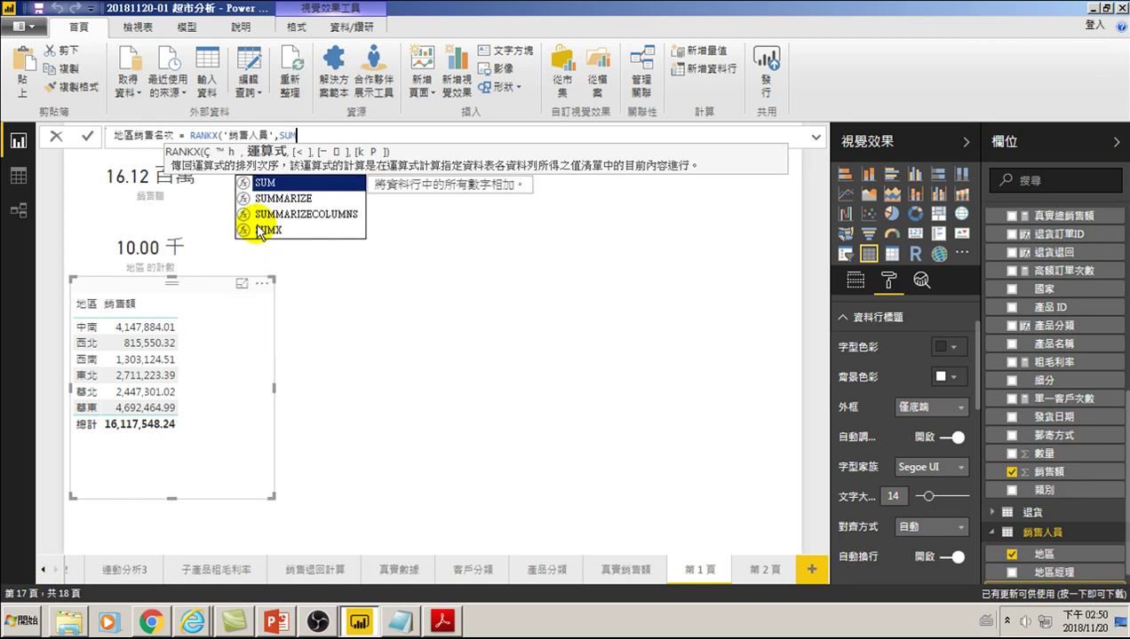
pyautogui.write('(')
pyautogui.press('Down')
pyautogui.press('Down')
pyautogui.press('Down')
pyautogui.press('Down')
pyautogui.press('Down')
pyautogui.press('Down')
pyautogui.press('Down')
pyautogui.press('Down')
pyautogui.press('Down')
pyautogui.press('Down')
pyautogui.press('Down')
pyautogui.press('Down')
pyautogui.press('Down')
pyautogui.press('Down')
pyautogui.press('Down')
pyautogui.press('Down')
pyautogui.press('Down')
pyautogui.press('Down')
pyautogui.press('Down')
pyautogui.press('Down')
pyautogui.press('Down')
pyautogui.press('Down')
pyautogui.press('Down')
pyautogui.press('Down')
pyautogui.press('Down')
pyautogui.press('Down')
pyautogui.press('Down')
pyautogui.press('Up')
pyautogui.press('Up')
pyautogui.press('Up')
pyautogui.press('Up')
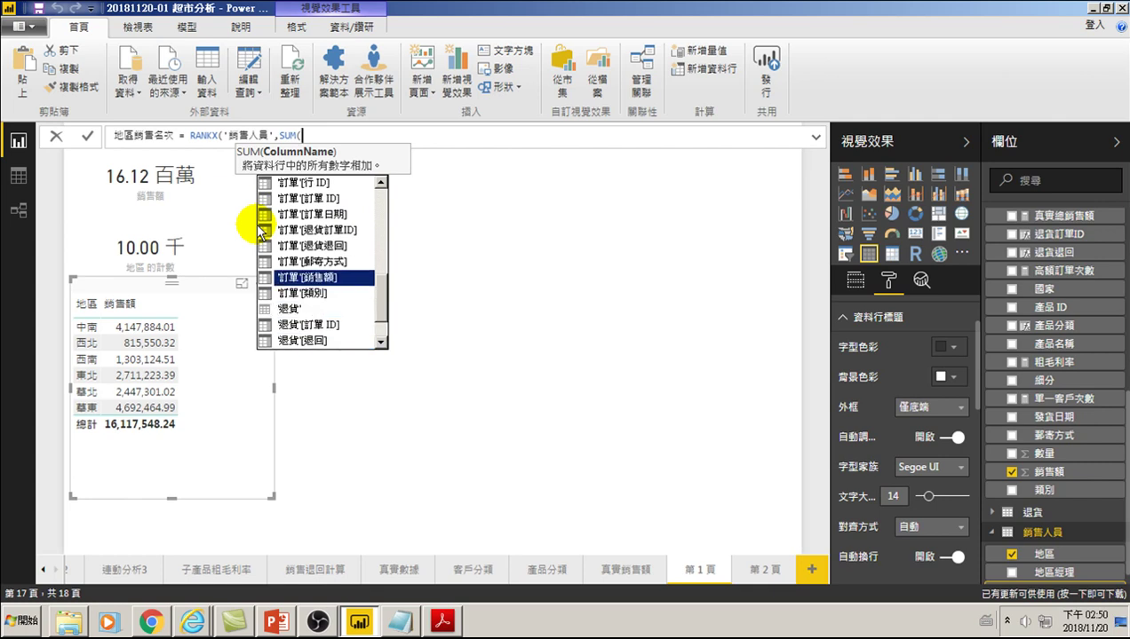
pyautogui.press('Tab')
# Finish the arguments with an empty value and order 0: ,,0).
pyautogui.write(')')
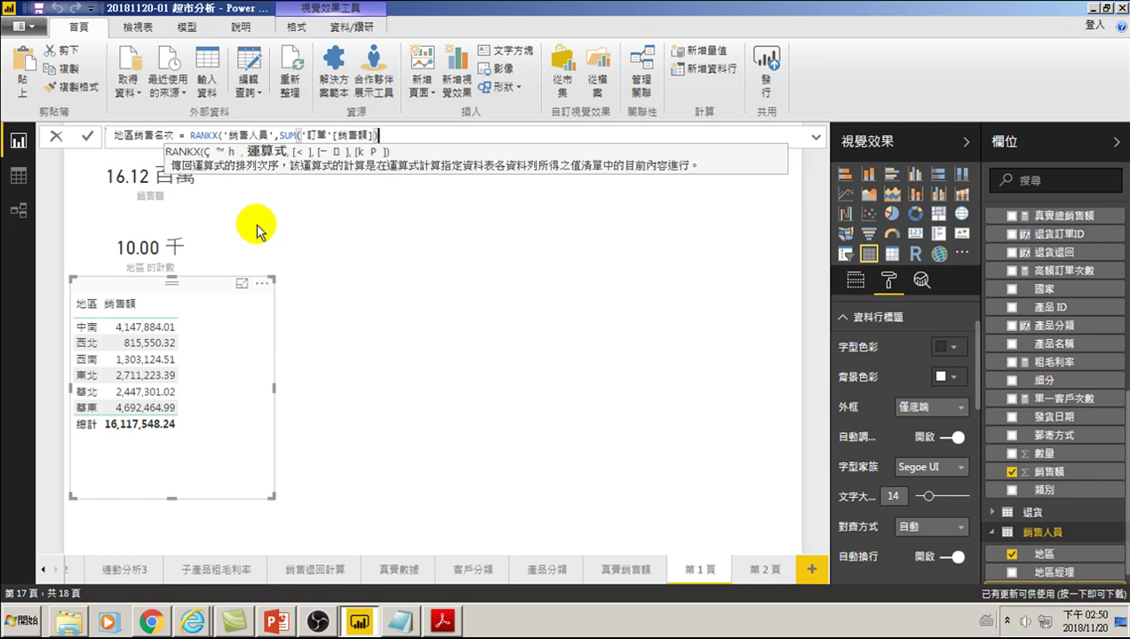
pyautogui.write(',')
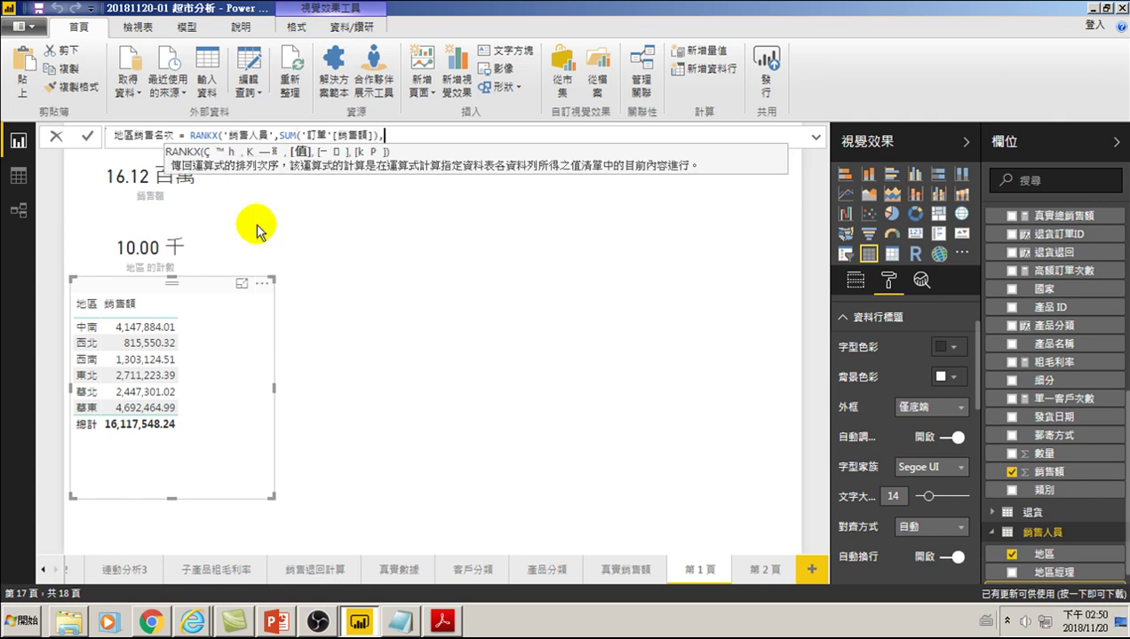
pyautogui.write(',')
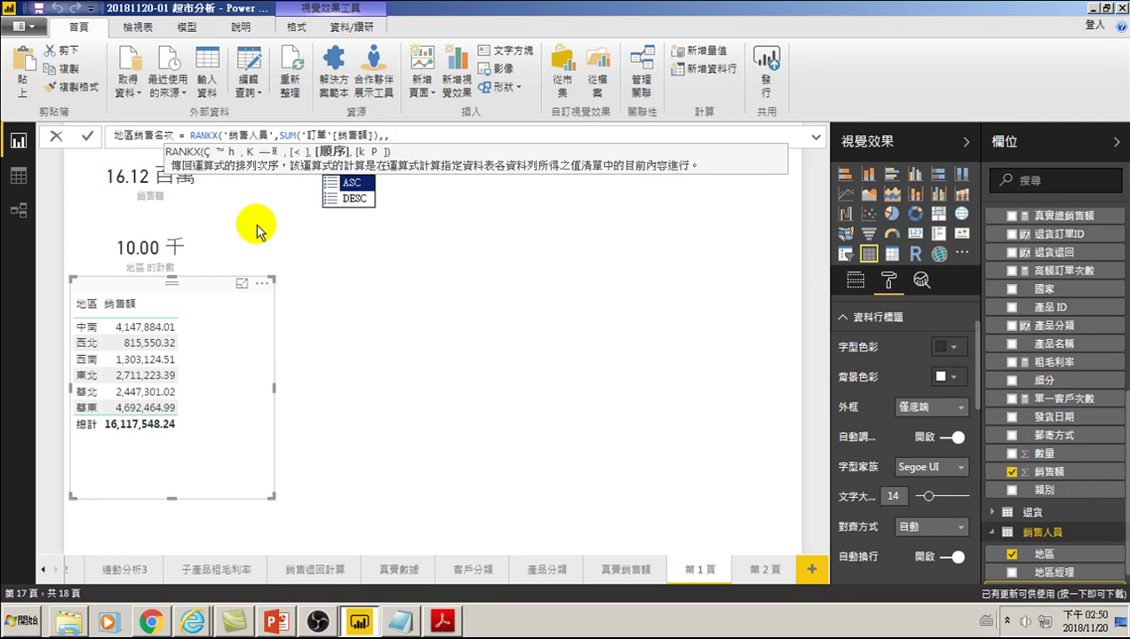
pyautogui.press('BackSpace')
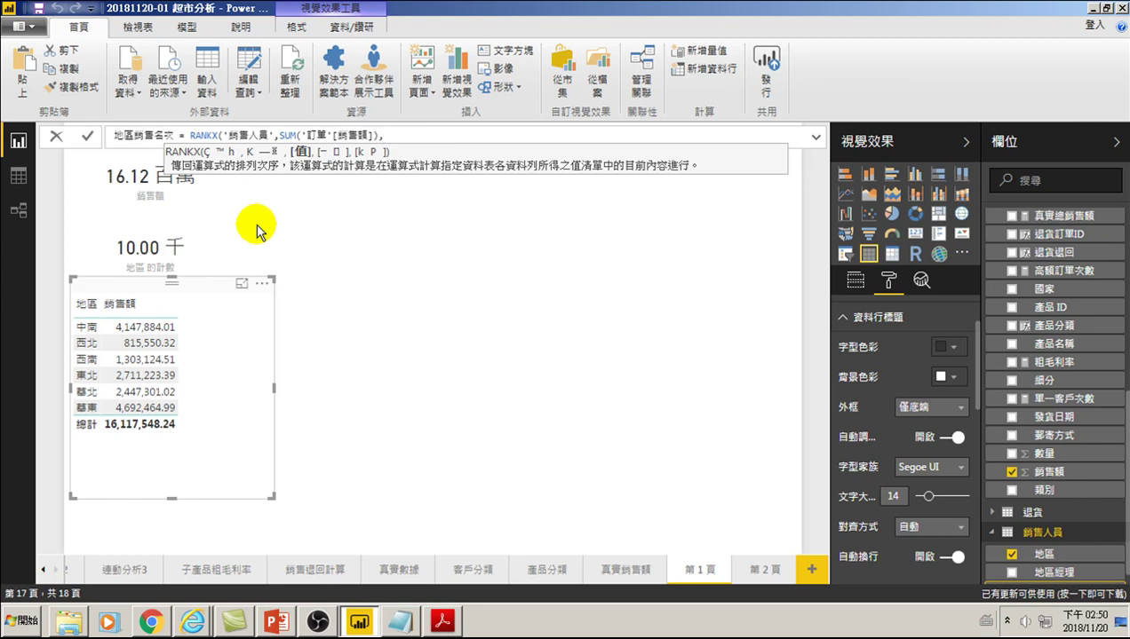
pyautogui.write(',')
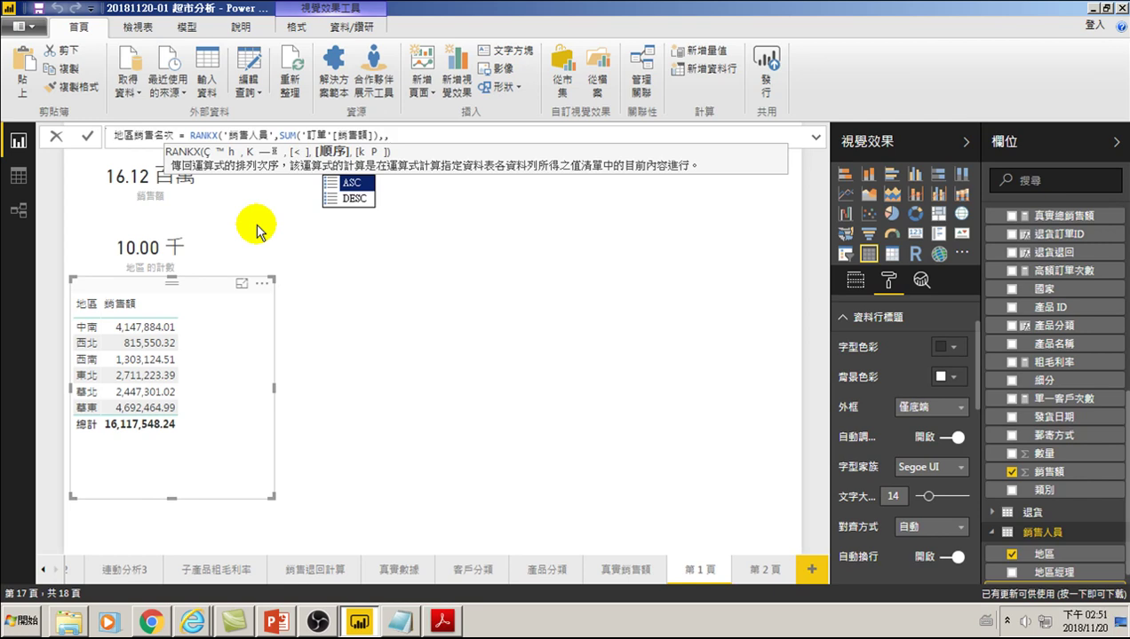
pyautogui.write('0')
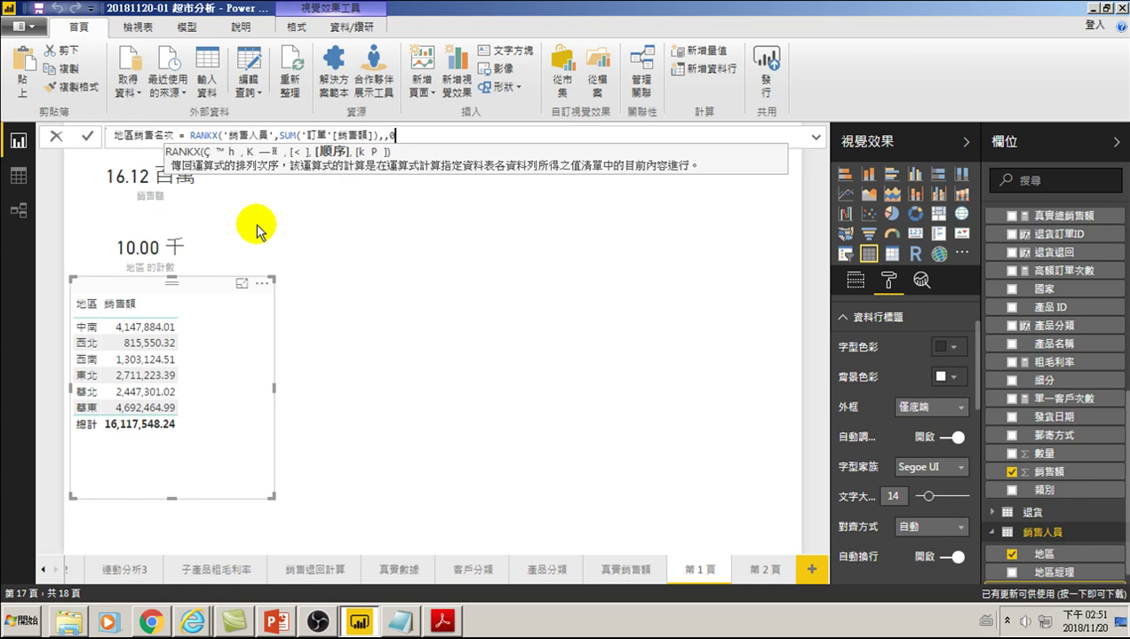
pyautogui.write(')')
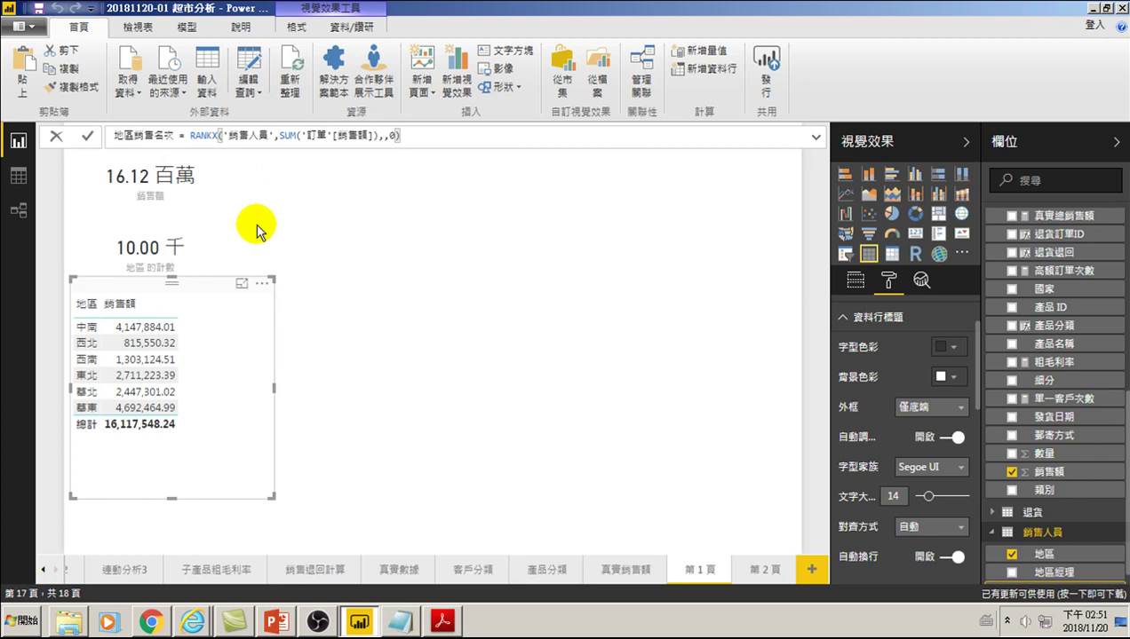
# Commit the rank formula, add 地區銷售名次 to the region table, and select SUM in the formula.
pyautogui.press('Return')
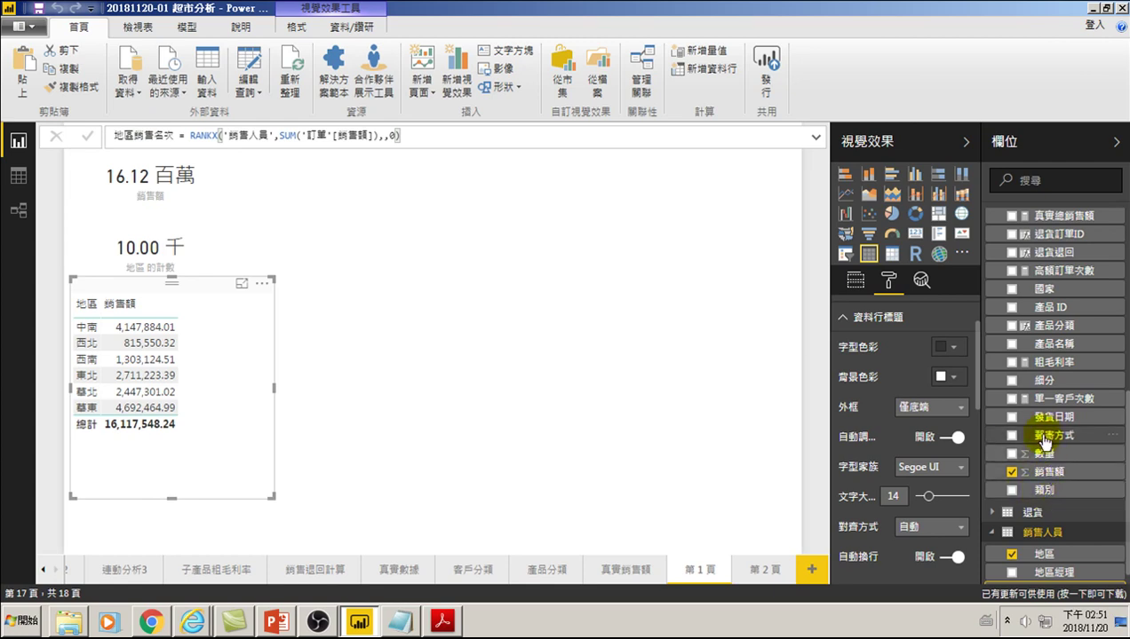
pyautogui.scroll(-1, 1047, 435)
pyautogui.click(1012, 573)
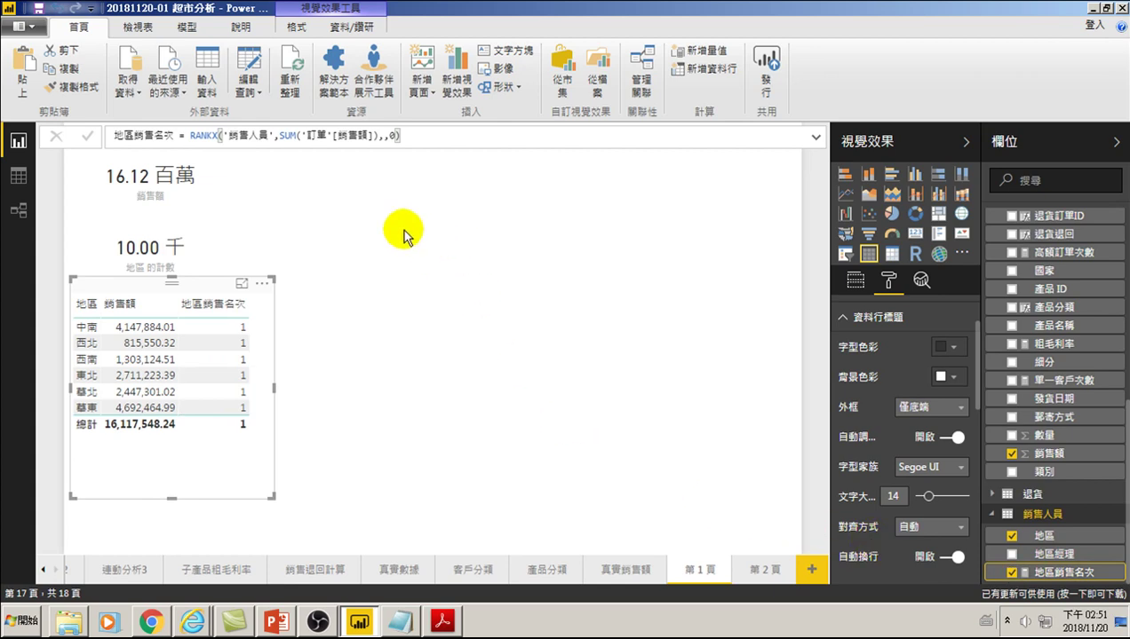
pyautogui.doubleClick(298, 135)
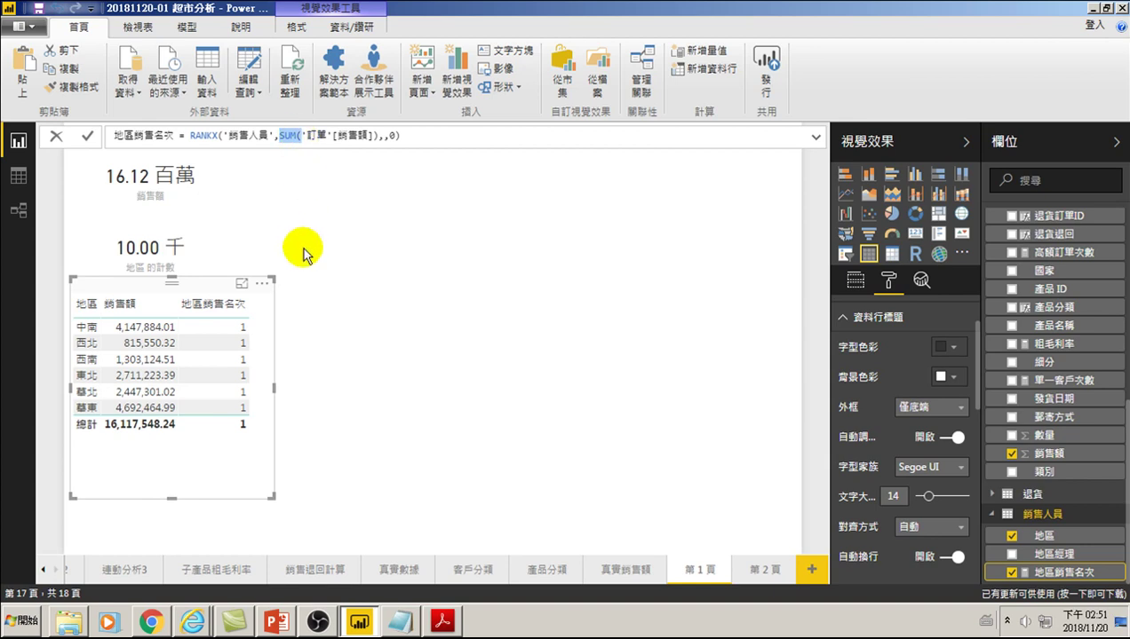
# Remove the SUM wrapper so the formula reads RANKX('銷售人員','訂單'[銷售額],,0).
pyautogui.press('Delete')
pyautogui.press('Right')
pyautogui.press('Right')
pyautogui.press('Right')
pyautogui.press('Right')
pyautogui.press('Right')
pyautogui.press('Right')
pyautogui.press('Right')
pyautogui.press('Delete')
pyautogui.press('Return')
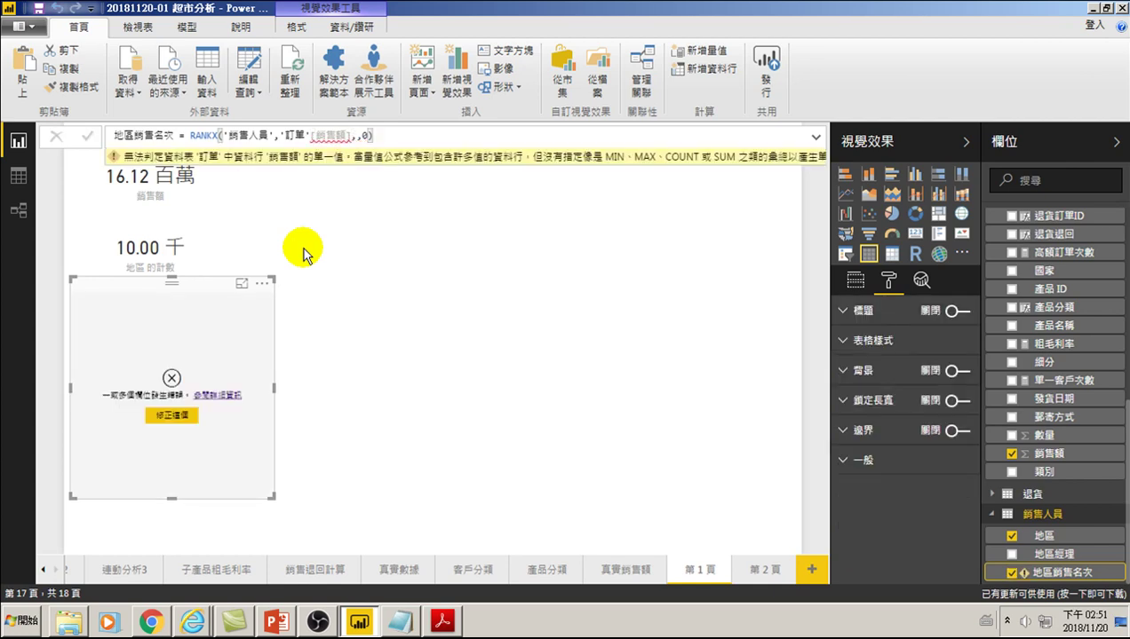
# Re-add the 地區銷售名次 field to the table and reopen the rank formula for editing.
pyautogui.click(172, 422)
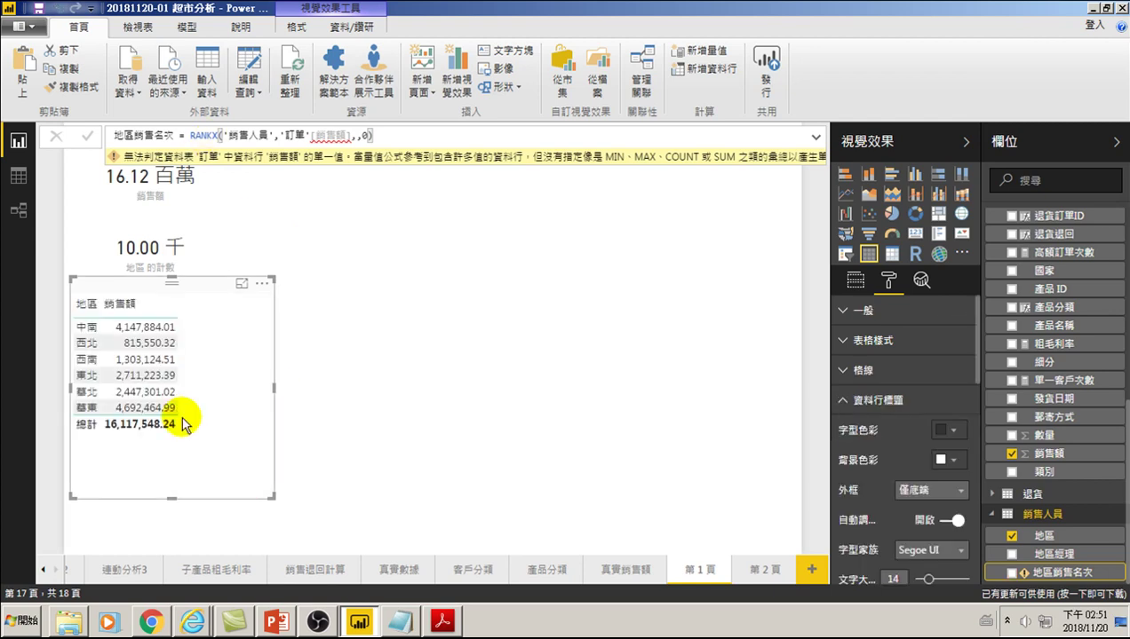
pyautogui.click(1012, 574)
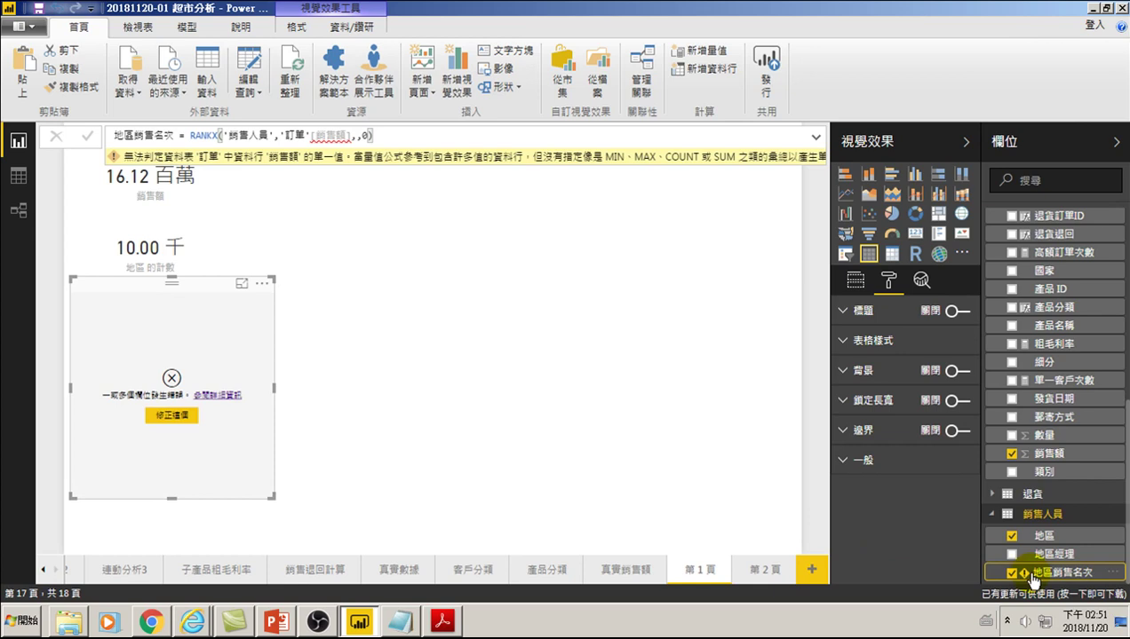
pyautogui.click(282, 135)
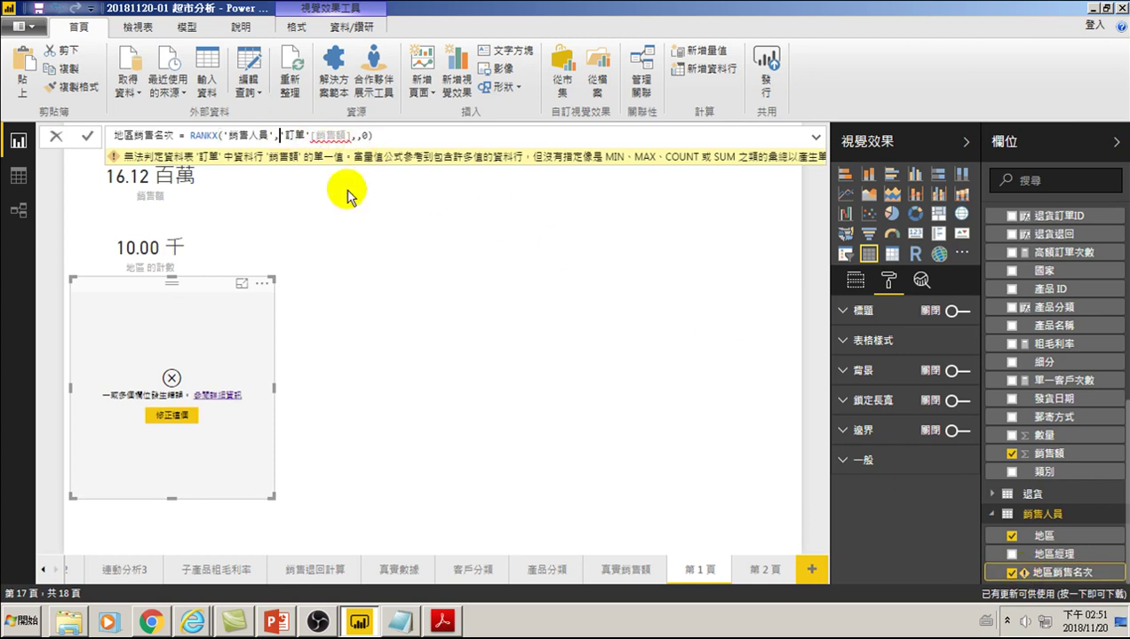
pyautogui.write('S')
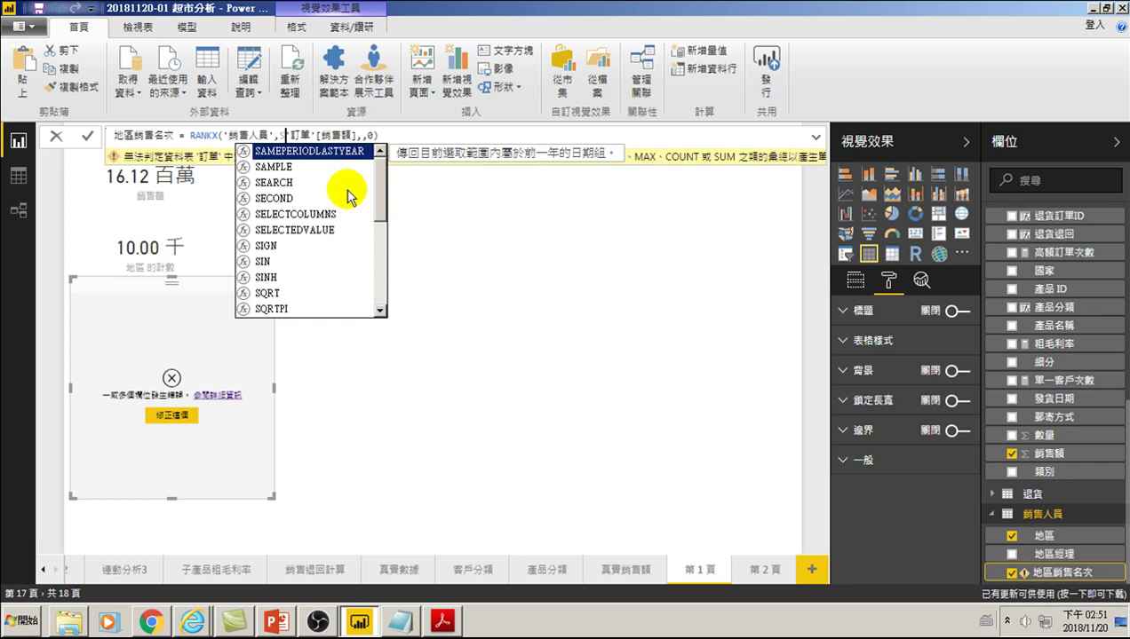
pyautogui.press('BackSpace')
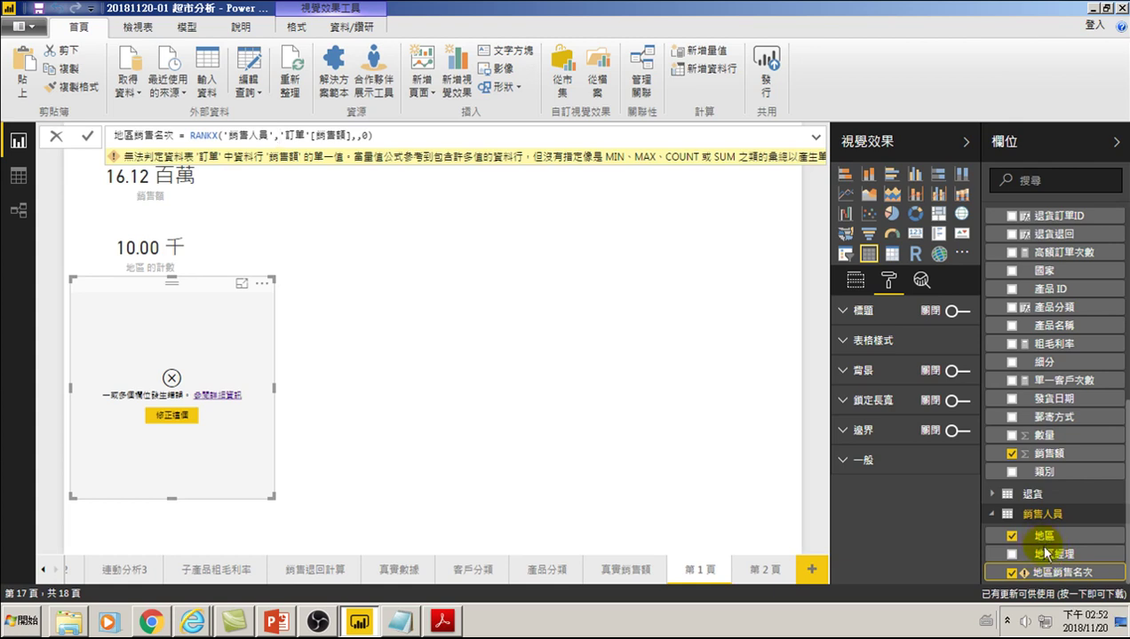
# Switch to Data view showing the 銷售人員 table and bring up the 地區銷售名次 field's options.
pyautogui.click(1045, 542)
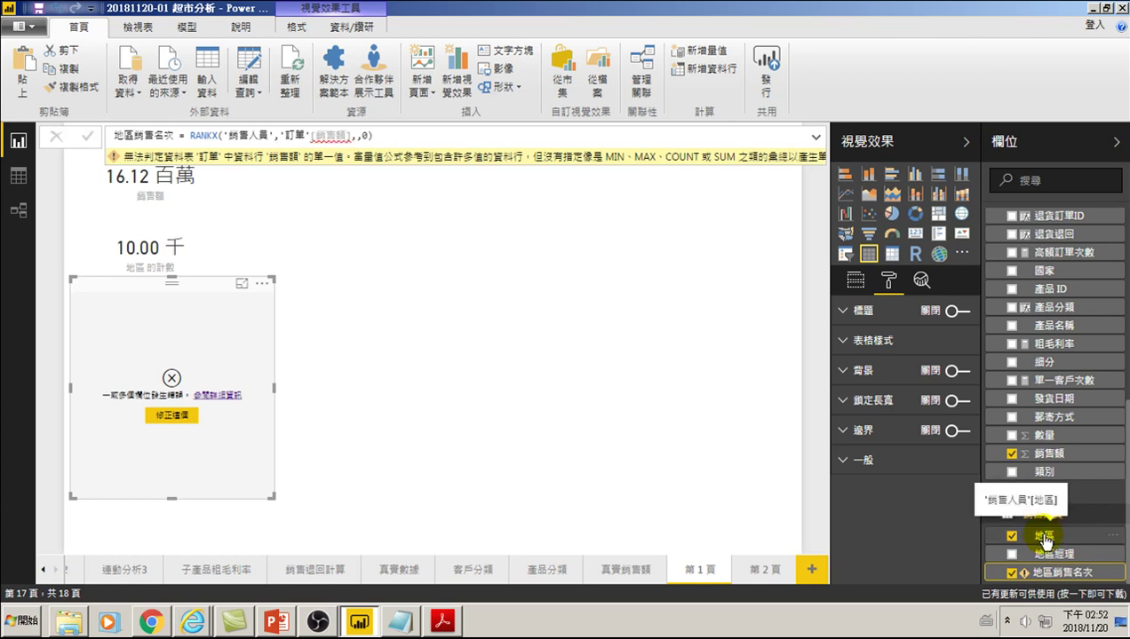
pyautogui.rightClick(1043, 536)
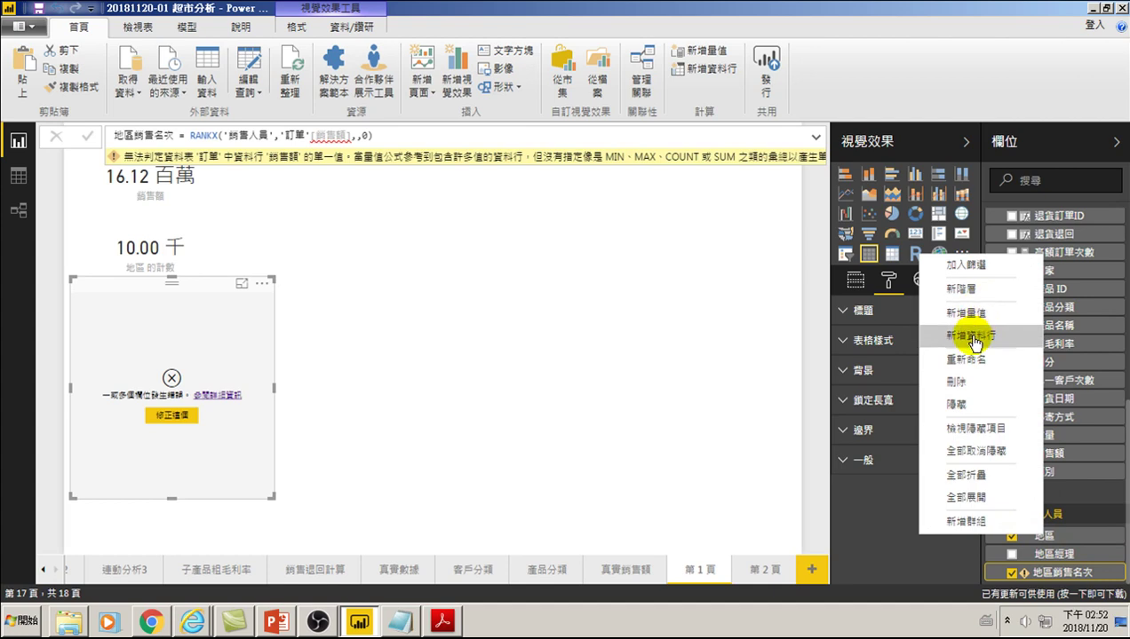
pyautogui.click(17, 176)
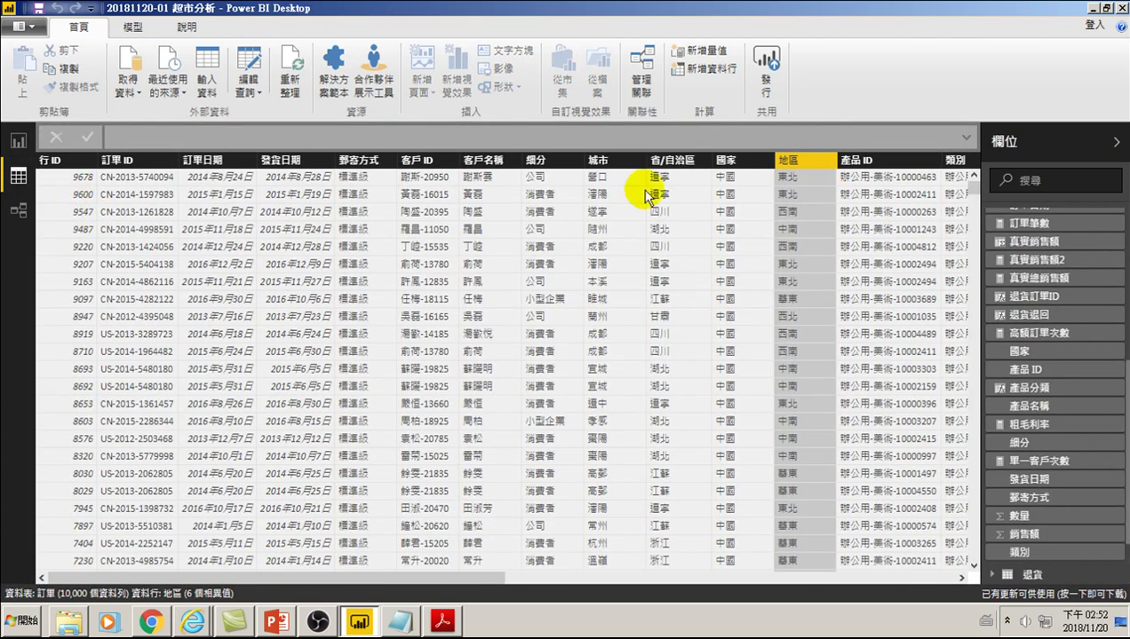
pyautogui.scroll(-2, 1055, 419)
pyautogui.click(1048, 573)
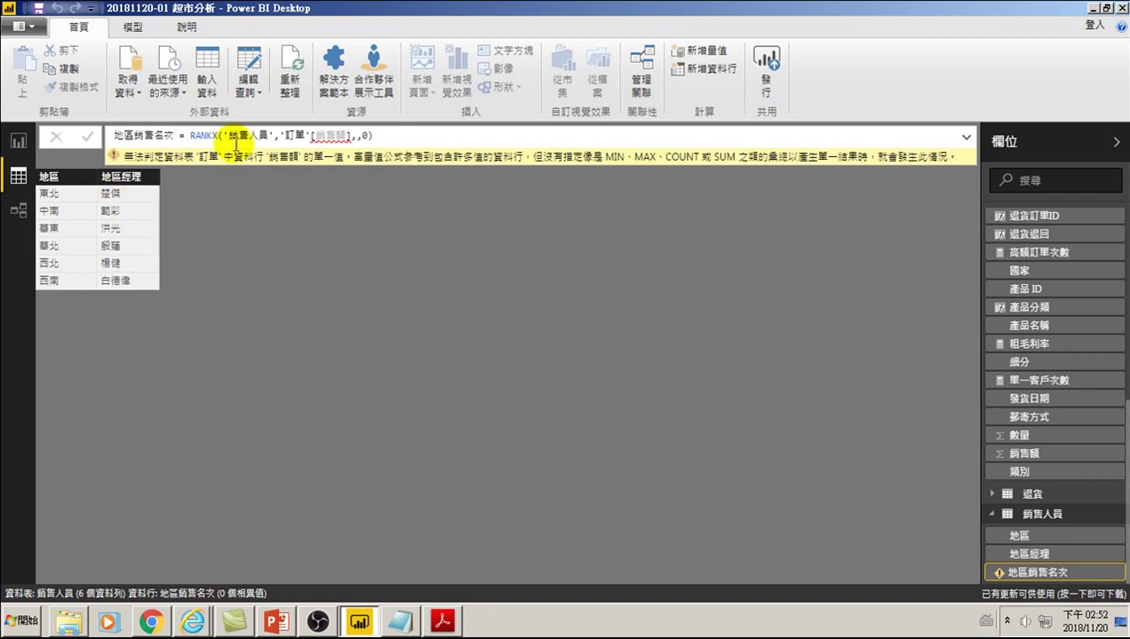
pyautogui.rightClick(1026, 573)
# Add a new calculated column to 銷售人員 named 地區銷售額.
pyautogui.click(957, 471)
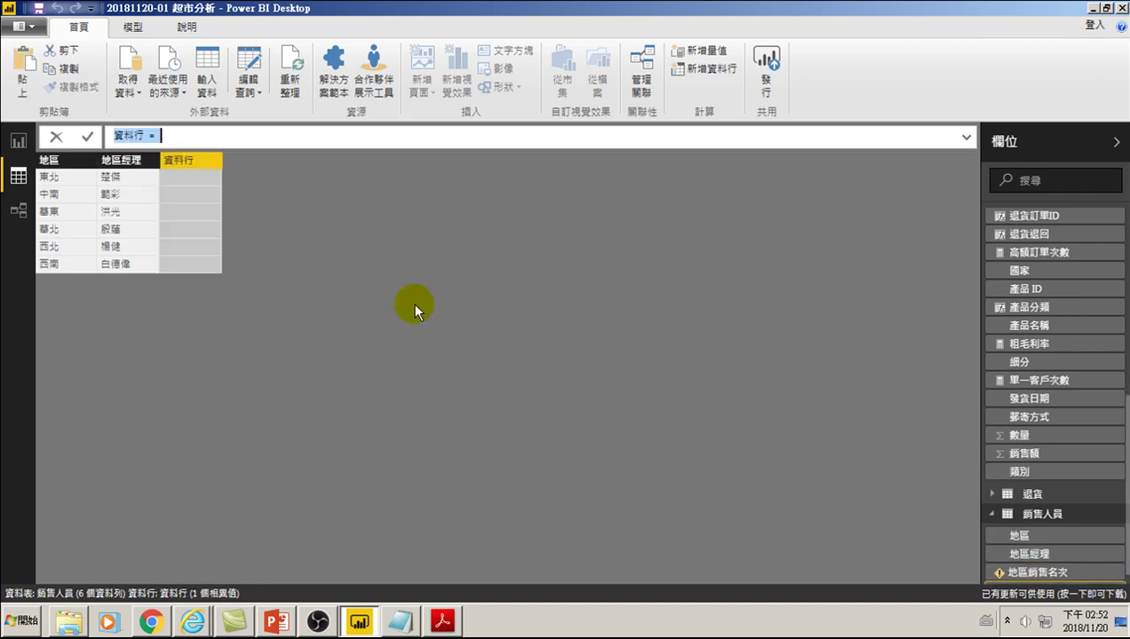
pyautogui.click(140, 134)
pyautogui.moveTo(140, 135); pyautogui.dragTo(42, 140)
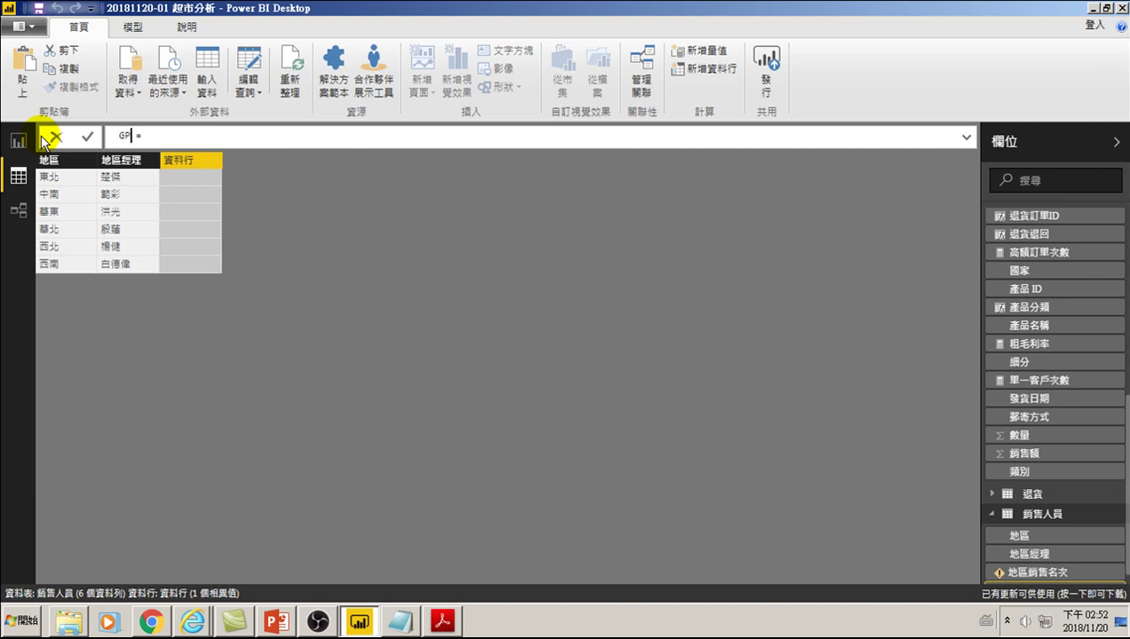
pyautogui.hotkey('ctrl', 'space')
pyautogui.write('地區')
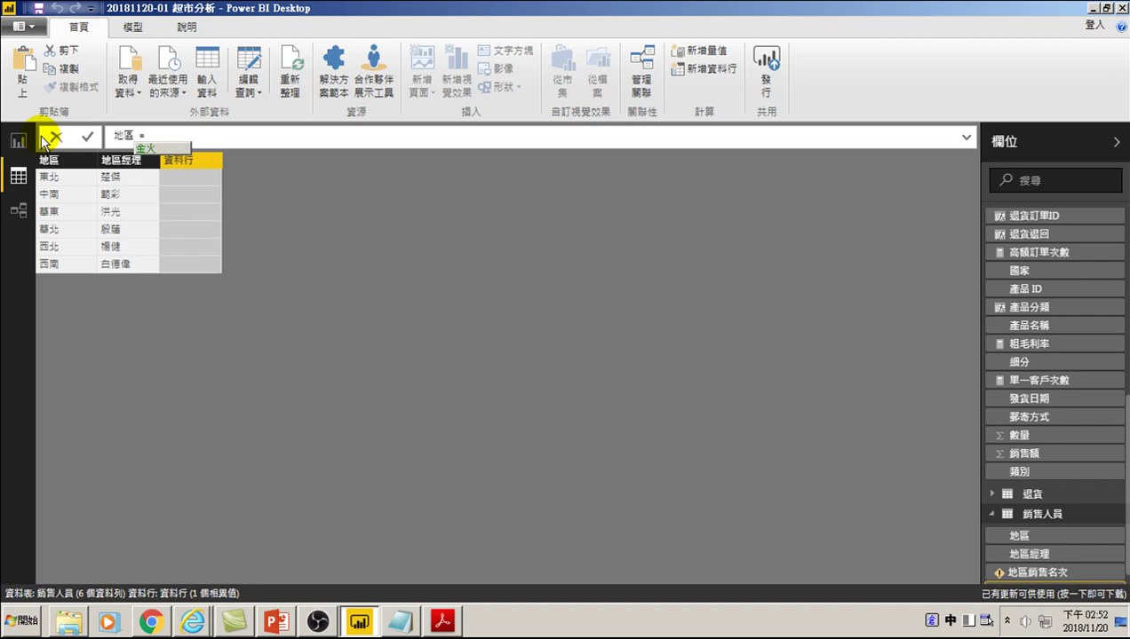
pyautogui.write('銷')
pyautogui.write('售')
pyautogui.hotkey('ctrl', 'space')
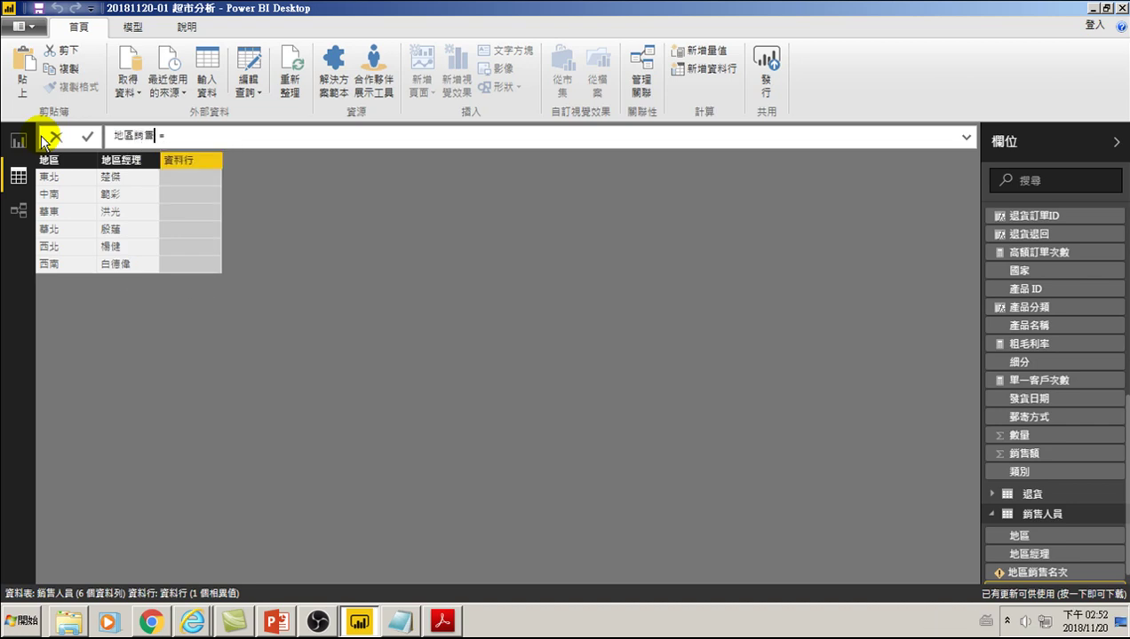
pyautogui.hotkey('ctrl', 'space')
pyautogui.write('額')
pyautogui.hotkey('ctrl', 'space')
# Define 地區銷售額 as SUM('訂單'[銷售額]), then check Model view and return to Report view.
pyautogui.hotkey('ctrl', 'space')
pyautogui.write('su')
pyautogui.hotkey('ctrl', 'space')
pyautogui.write('M')
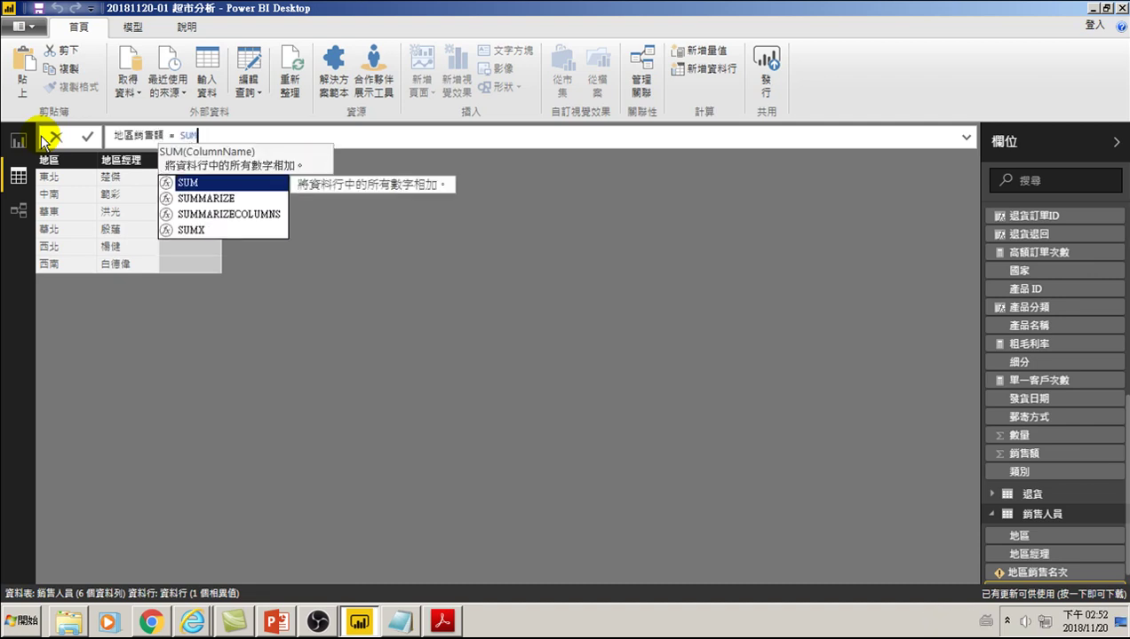
pyautogui.write('(')
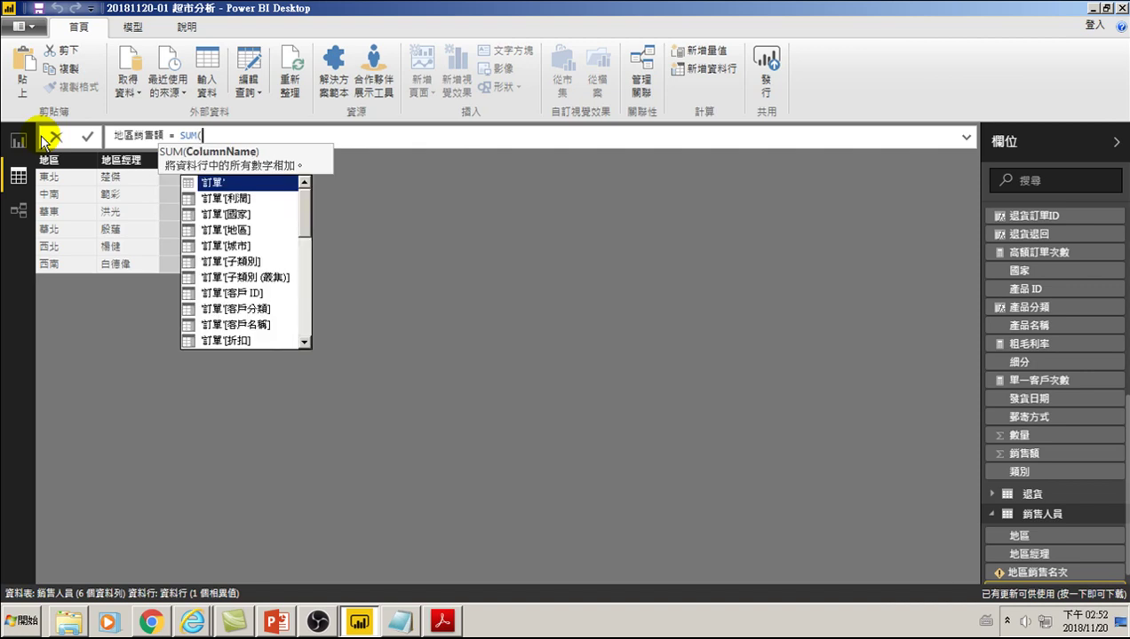
pyautogui.press('Down')
pyautogui.press('Down')
pyautogui.press('Down')
pyautogui.press('Down')
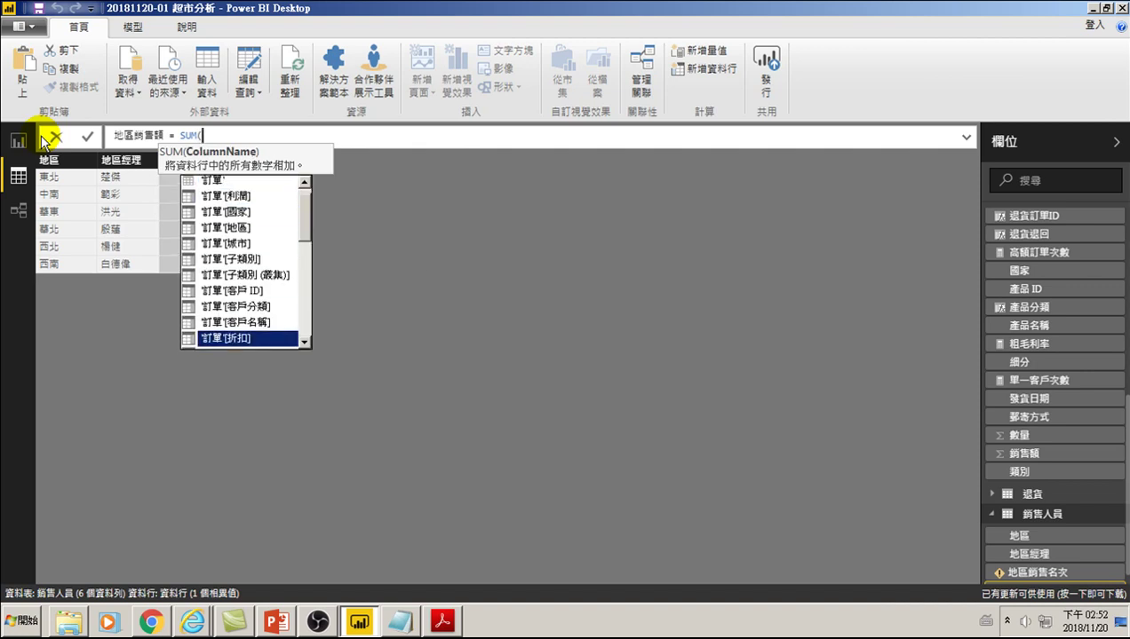
pyautogui.press('Down')
pyautogui.press('Down')
pyautogui.press('Down')
pyautogui.press('Down')
pyautogui.press('Down')
pyautogui.press('Down')
pyautogui.press('Down')
pyautogui.press('Down')
pyautogui.press('Down')
pyautogui.press('Down')
pyautogui.press('Down')
pyautogui.press('Down')
pyautogui.press('Up')
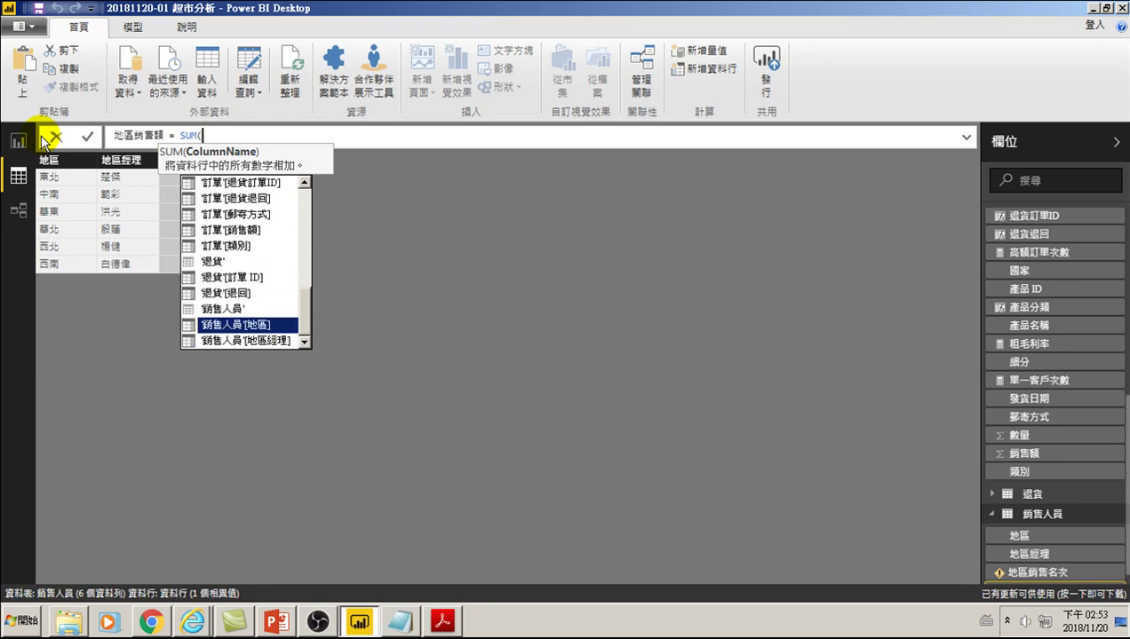
pyautogui.press('Up')
pyautogui.press('Up')
pyautogui.press('Up')
pyautogui.press('Up')
pyautogui.press('Up')
pyautogui.press('Up')
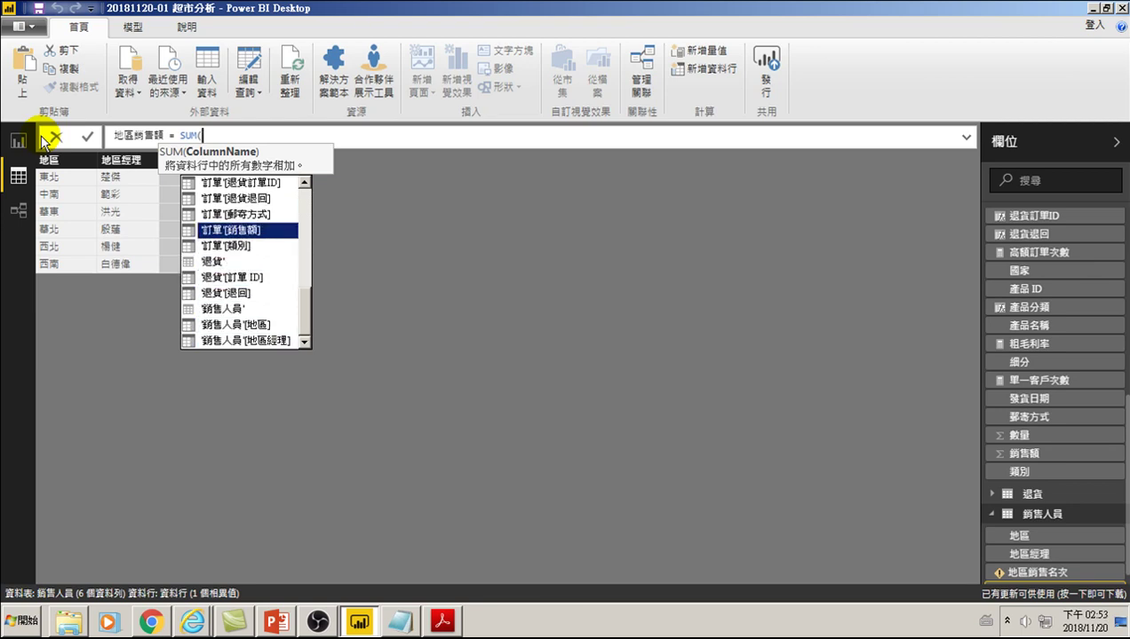
pyautogui.press('Tab')
pyautogui.write(')')
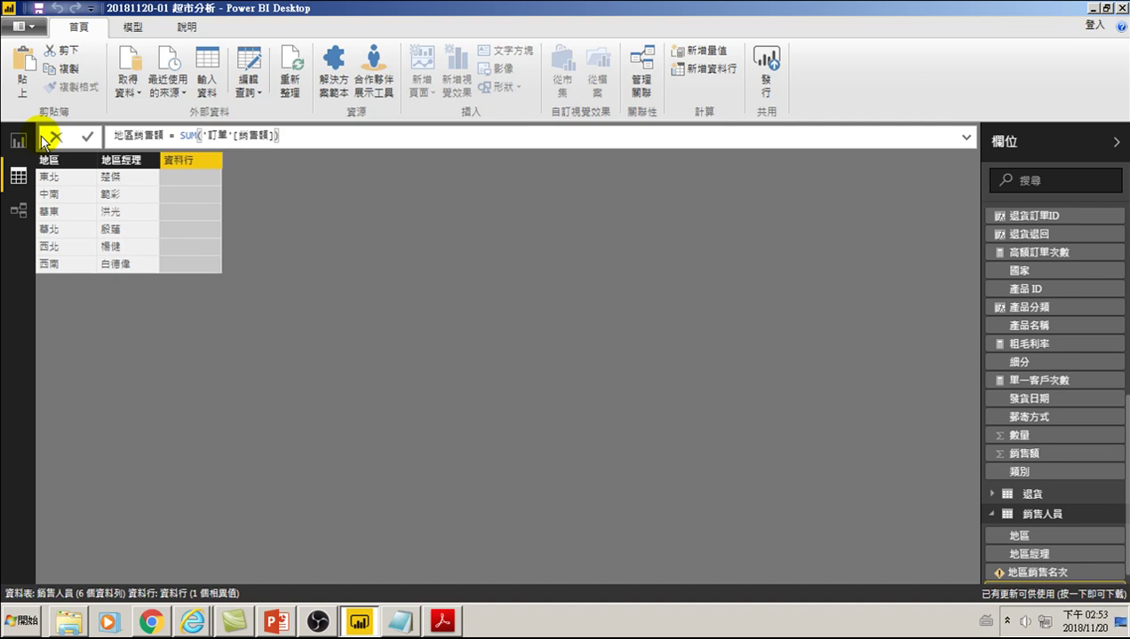
pyautogui.press('Return')
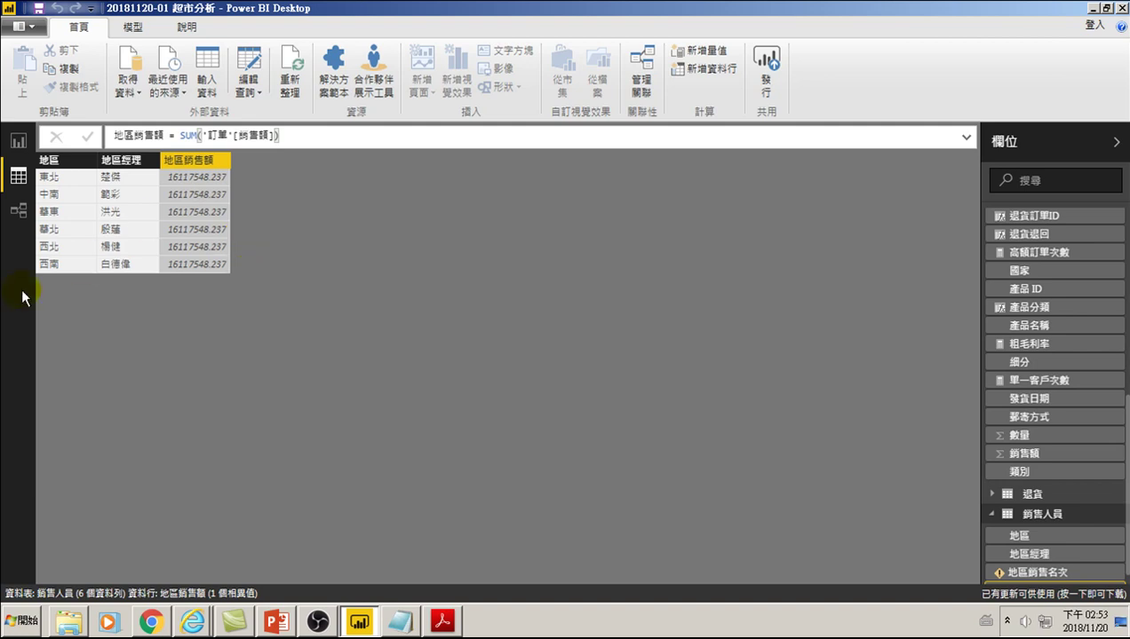
pyautogui.click(18, 211)
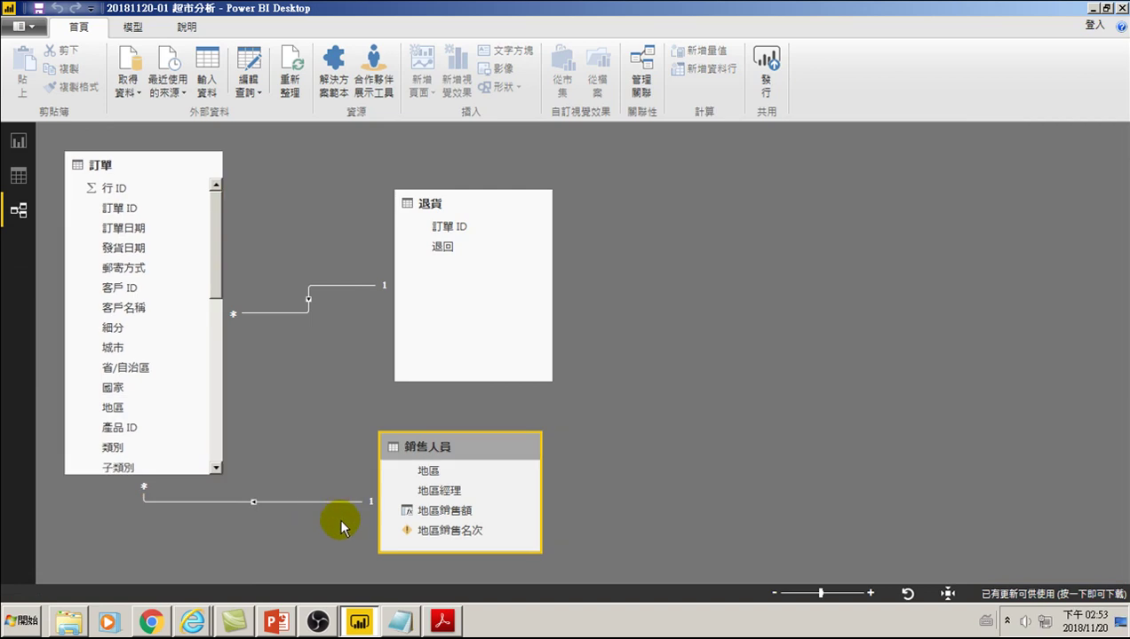
pyautogui.click(18, 141)
# Fix the broken table visual and re-add the 地區銷售名次 field.
pyautogui.click(179, 419)
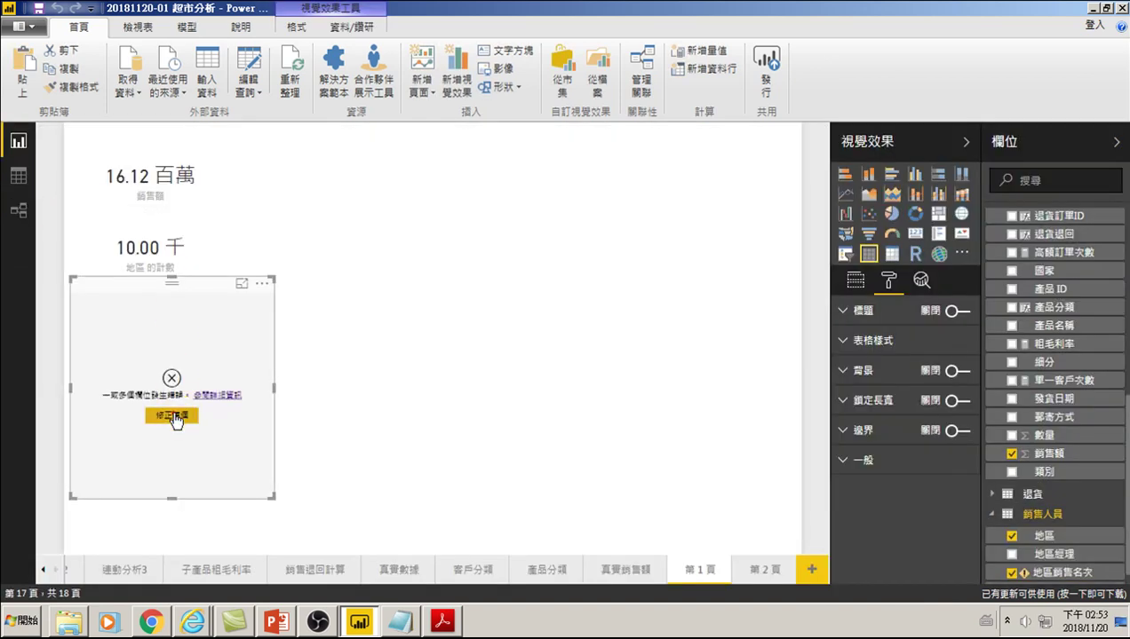
pyautogui.click(1013, 573)
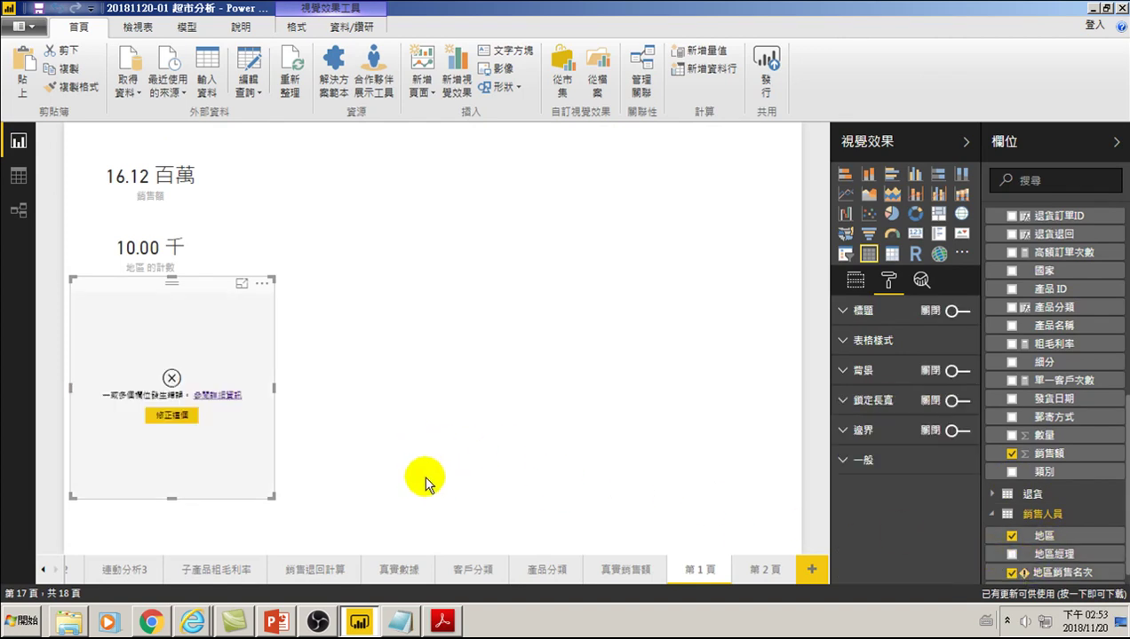
pyautogui.click(1056, 575)
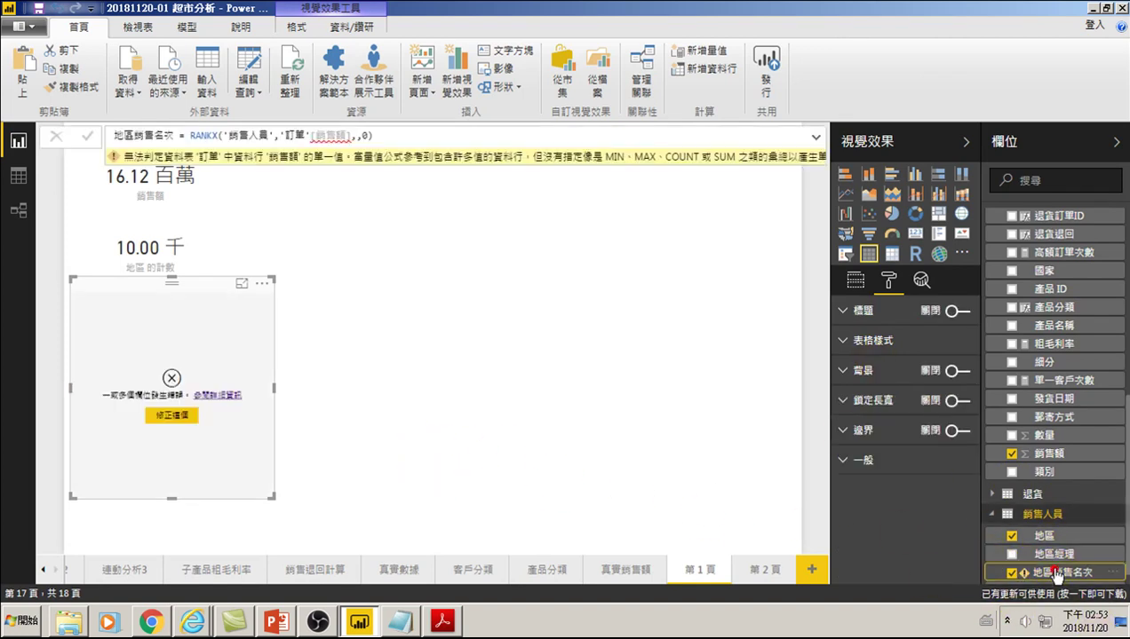
# Wrap '訂單'[銷售額] back in SUM() in the rank formula and commit it.
pyautogui.click(279, 135)
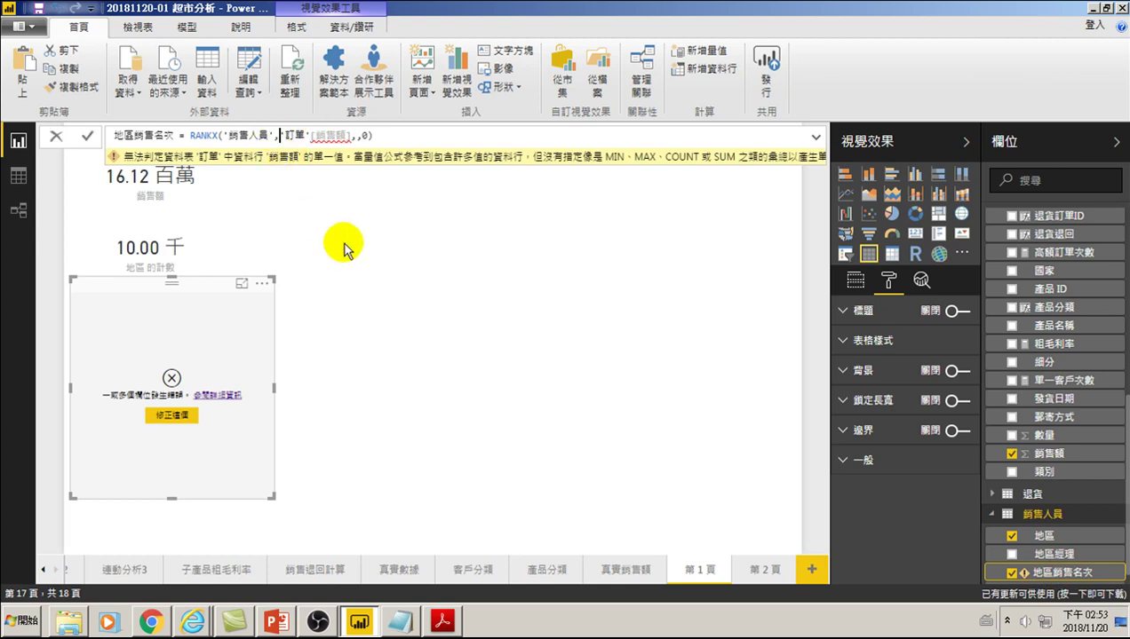
pyautogui.write('SUM')
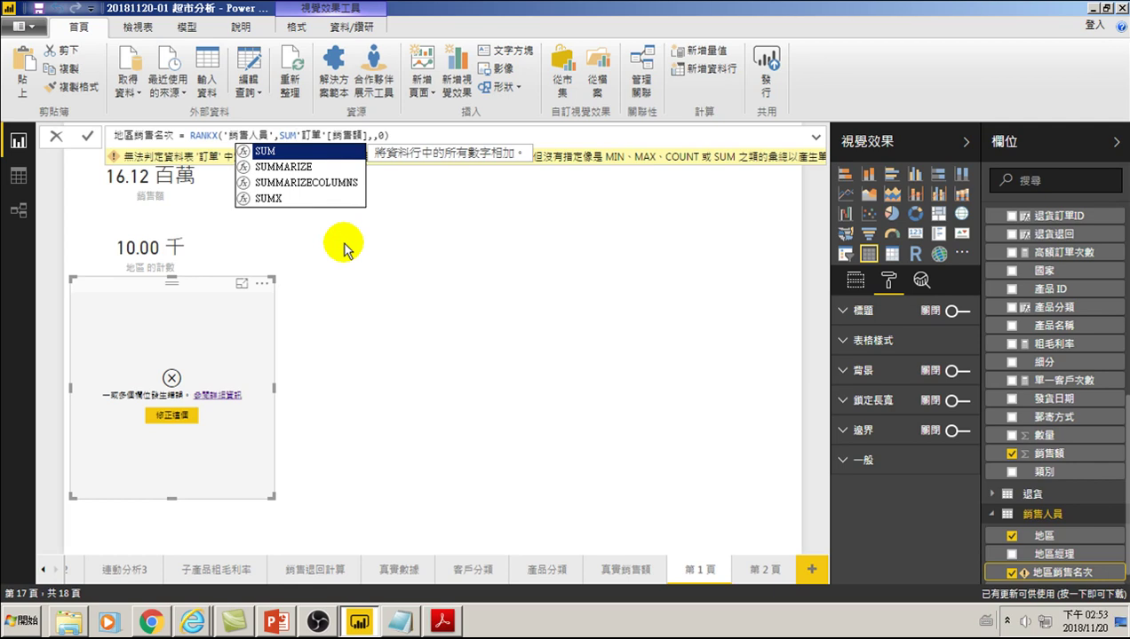
pyautogui.write('(')
pyautogui.press('Escape')
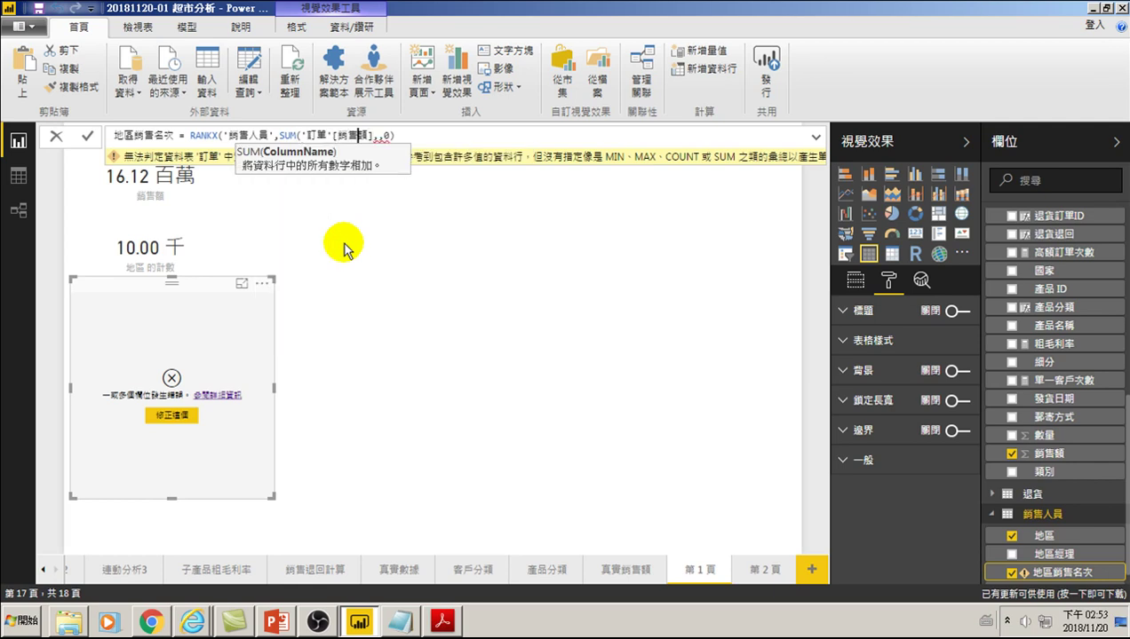
pyautogui.write(')')
pyautogui.press('Return')
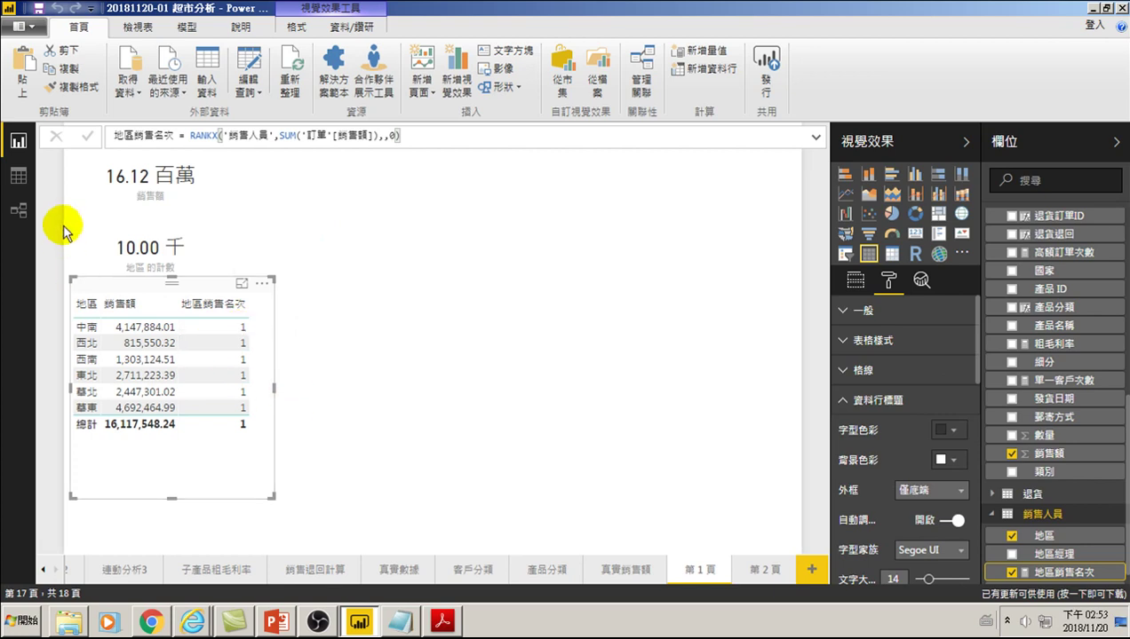
# Inspect the 銷售人員 table's data in Data view and the relationships in Model view.
pyautogui.scroll(-1, 1101, 578)
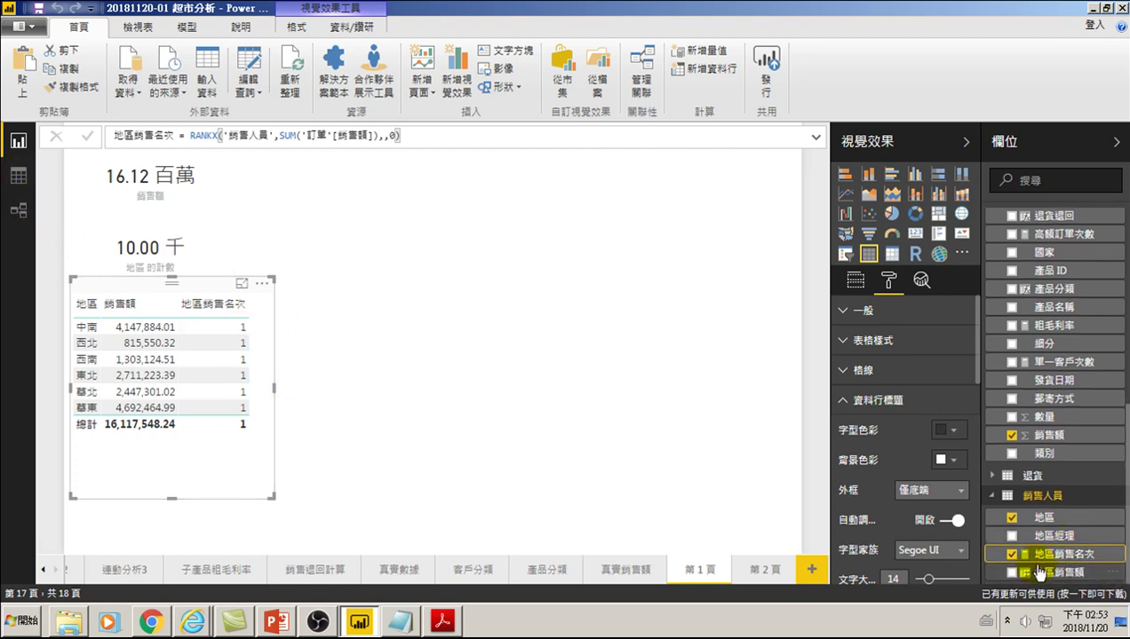
pyautogui.click(18, 176)
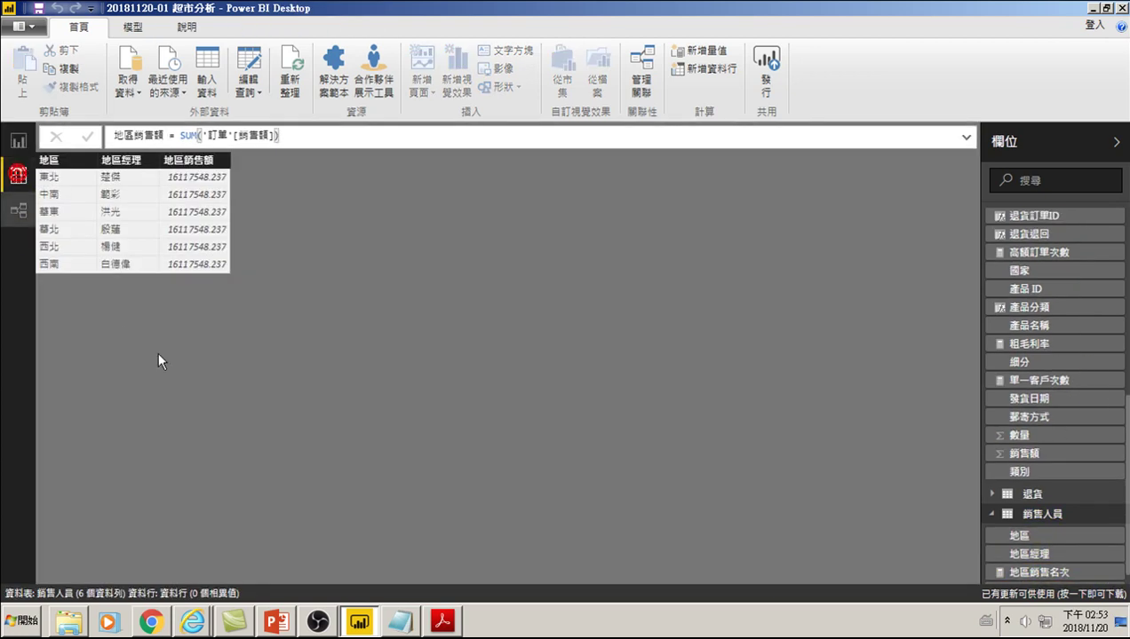
pyautogui.click(18, 140)
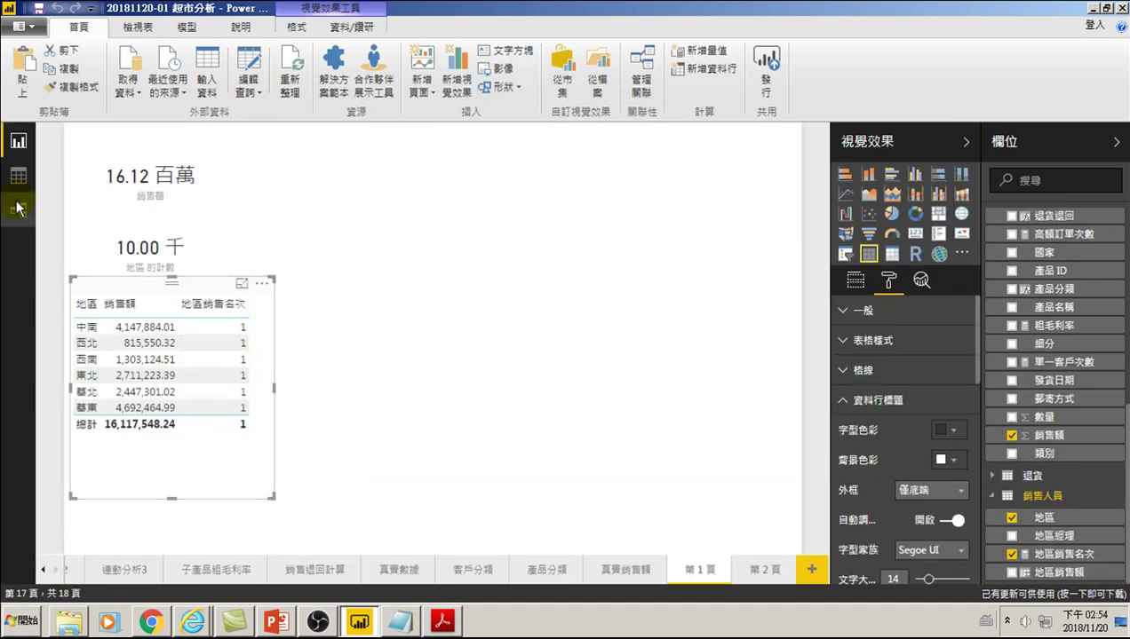
pyautogui.click(18, 210)
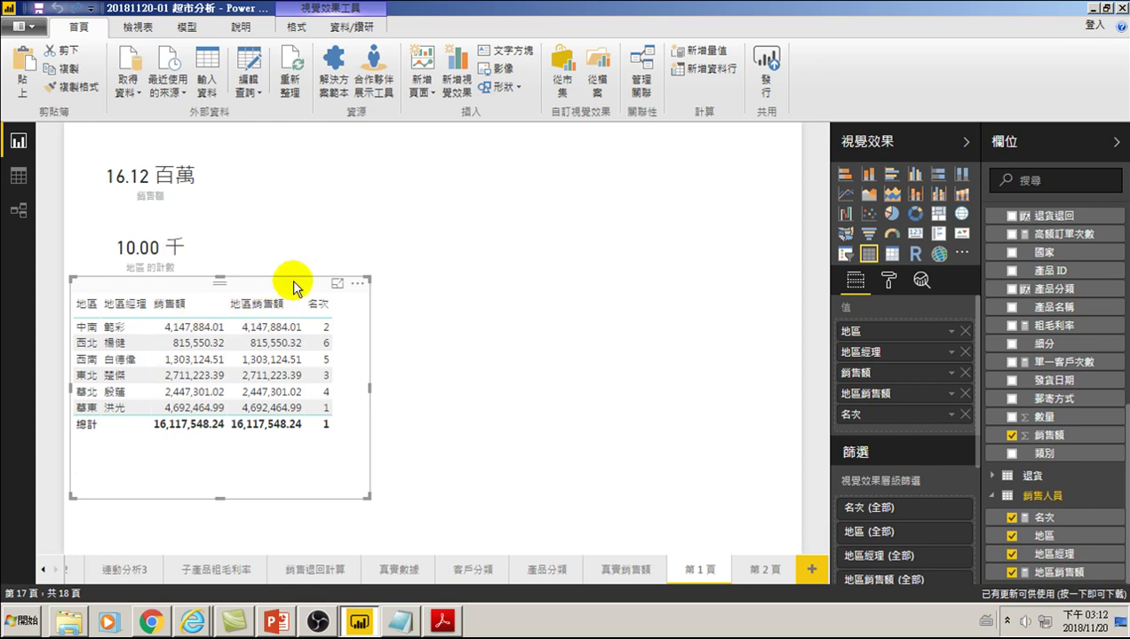
# Update the region table so 名次 ranks regions 1–6, and narrow the visual slightly.
pyautogui.moveTo(294, 286); pyautogui.dragTo(289, 286)
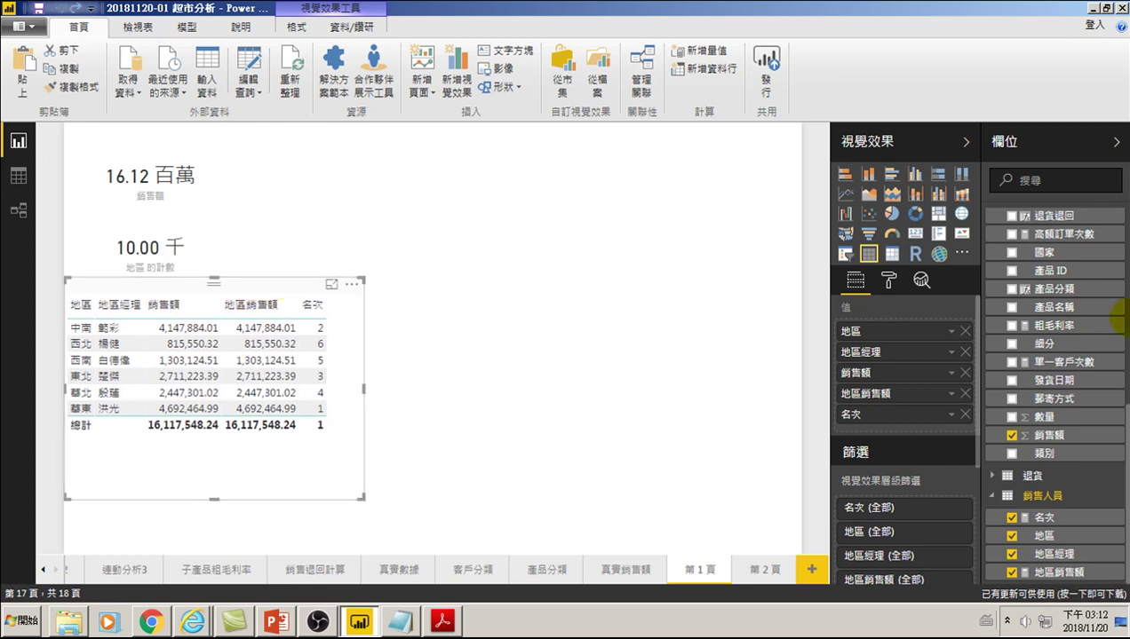
pyautogui.scroll(10, 1079, 351)
pyautogui.scroll(-1, 1048, 353)
pyautogui.scroll(-5, 1048, 352)
pyautogui.scroll(-5, 1048, 400)
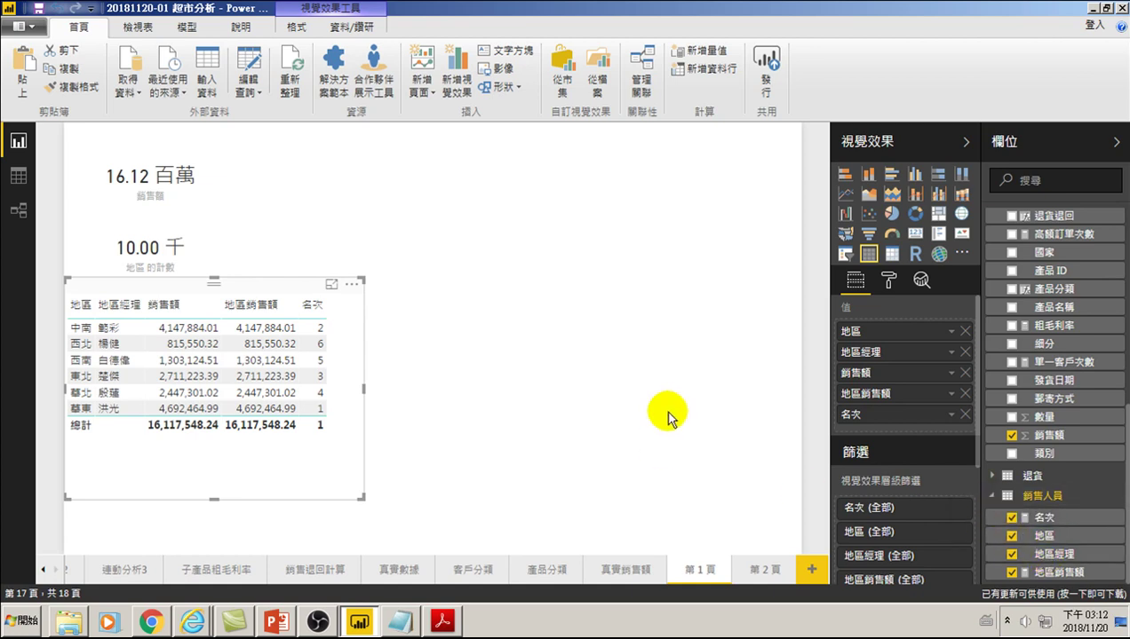
pyautogui.moveTo(365, 388); pyautogui.dragTo(352, 393)
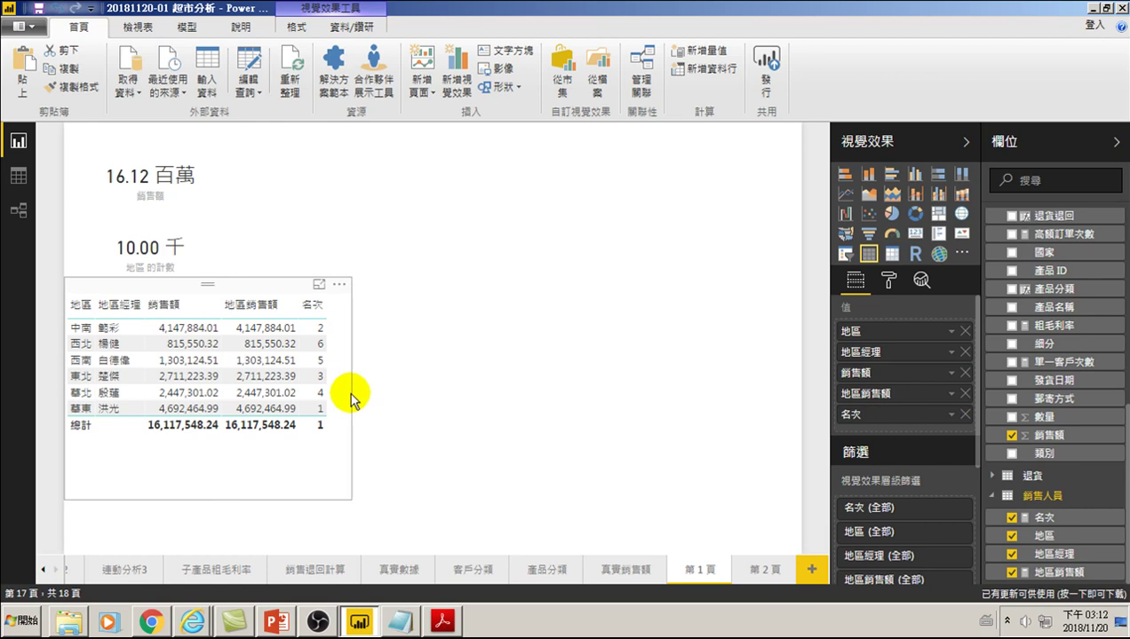
# Insert a tall second table visual listing the 地區 regions.
pyautogui.click(419, 307)
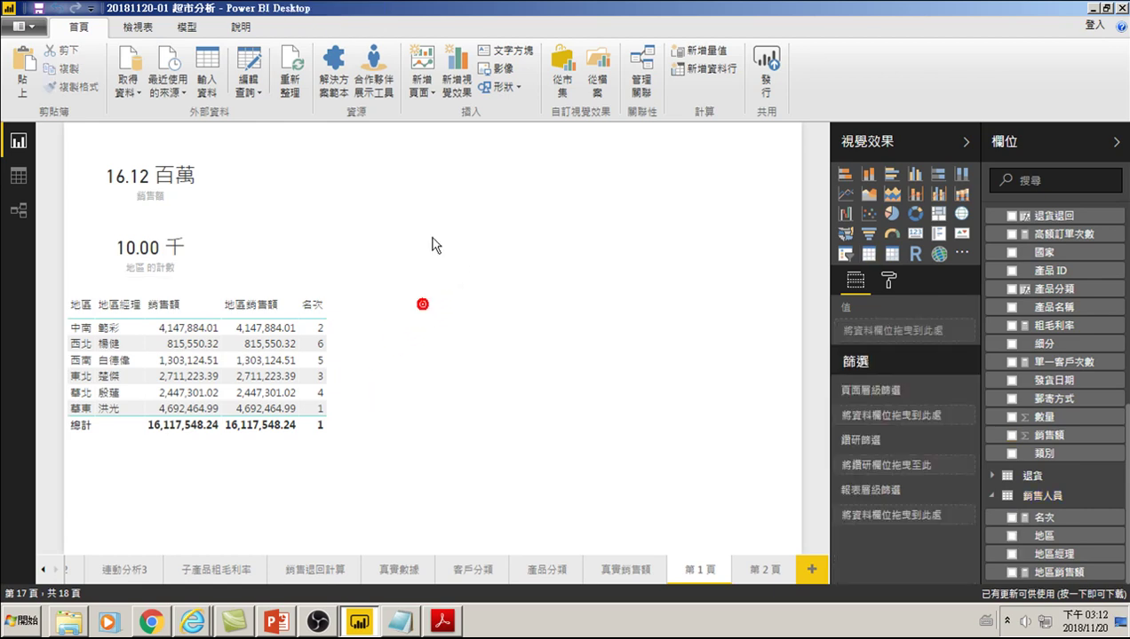
pyautogui.click(868, 254)
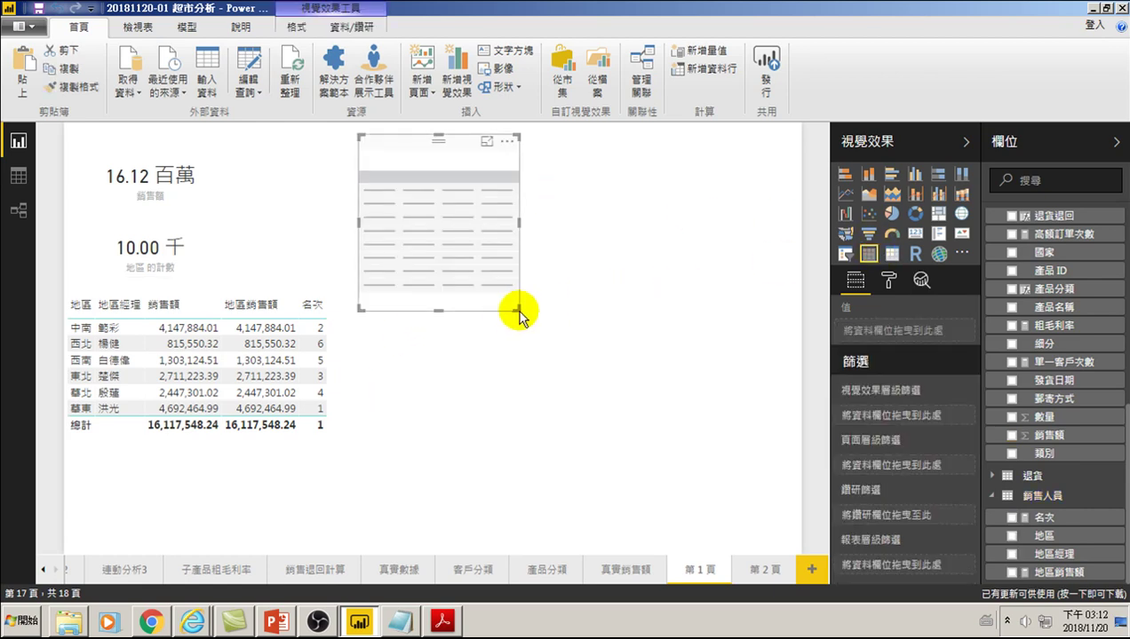
pyautogui.moveTo(519, 310)
pyautogui.mouseDown()
pyautogui.moveTo(542, 308)
pyautogui.moveTo(548, 474)
pyautogui.moveTo(577, 549)
pyautogui.mouseUp()
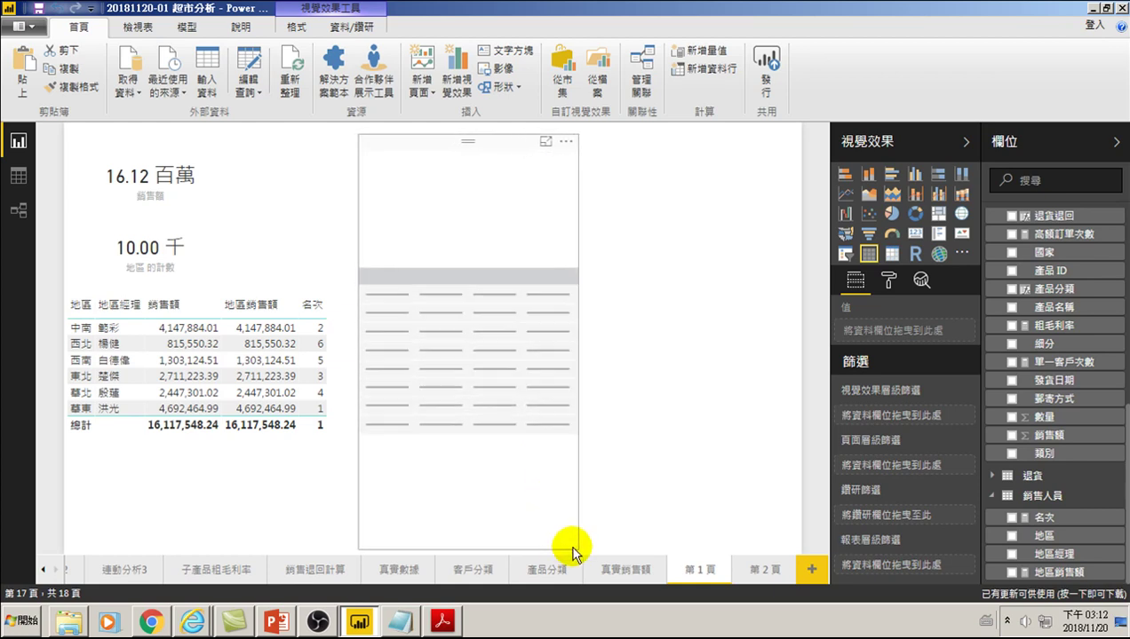
pyautogui.click(1010, 537)
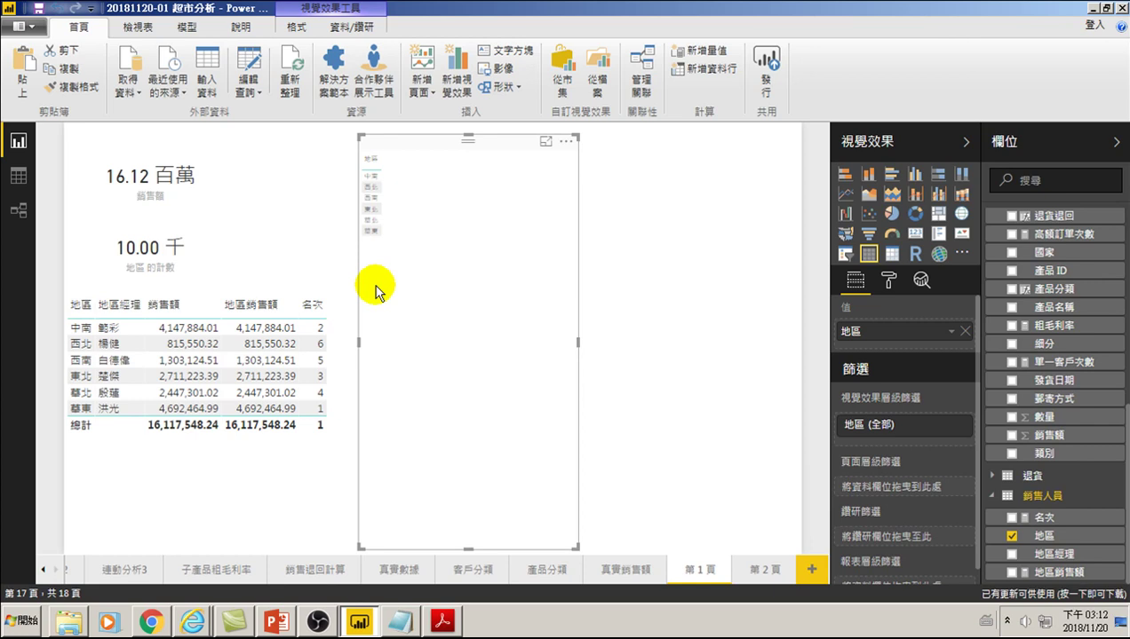
# Set the new table's column header and value text size to 15.
pyautogui.click(887, 280)
pyautogui.click(846, 402)
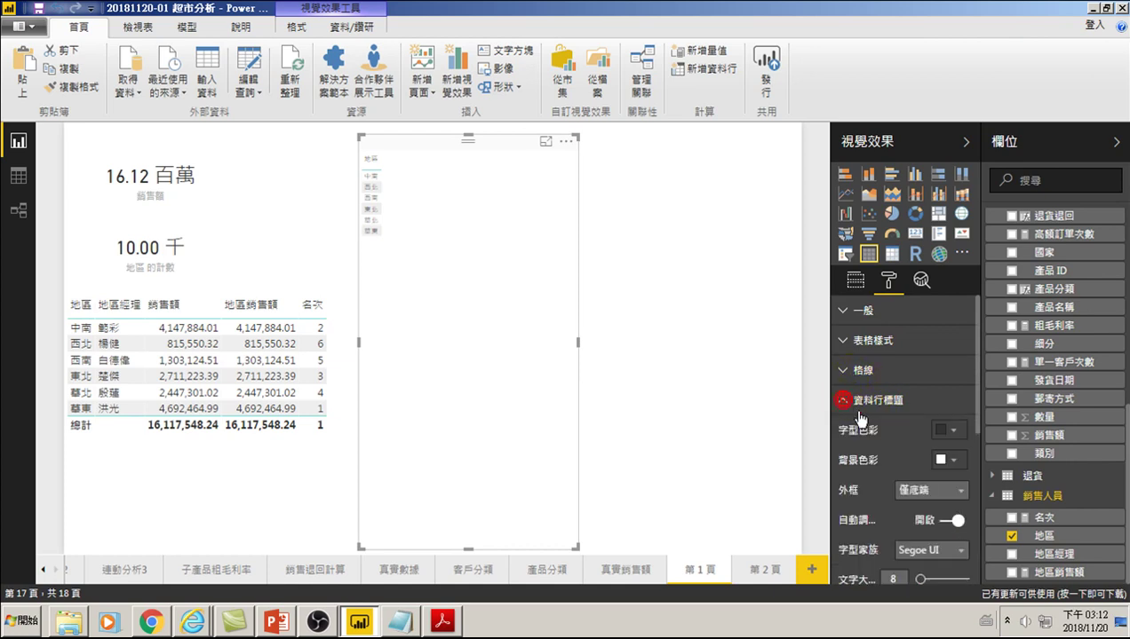
pyautogui.scroll(-3, 888, 408)
pyautogui.moveTo(920, 414); pyautogui.dragTo(930, 414)
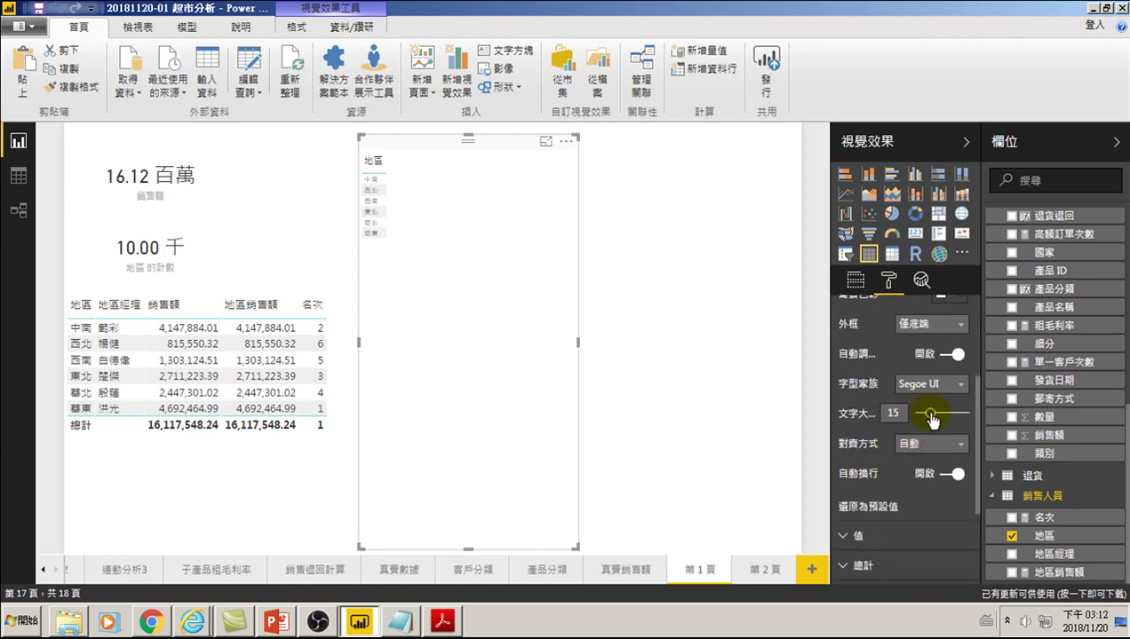
pyautogui.scroll(-2, 888, 418)
pyautogui.scroll(-2, 861, 434)
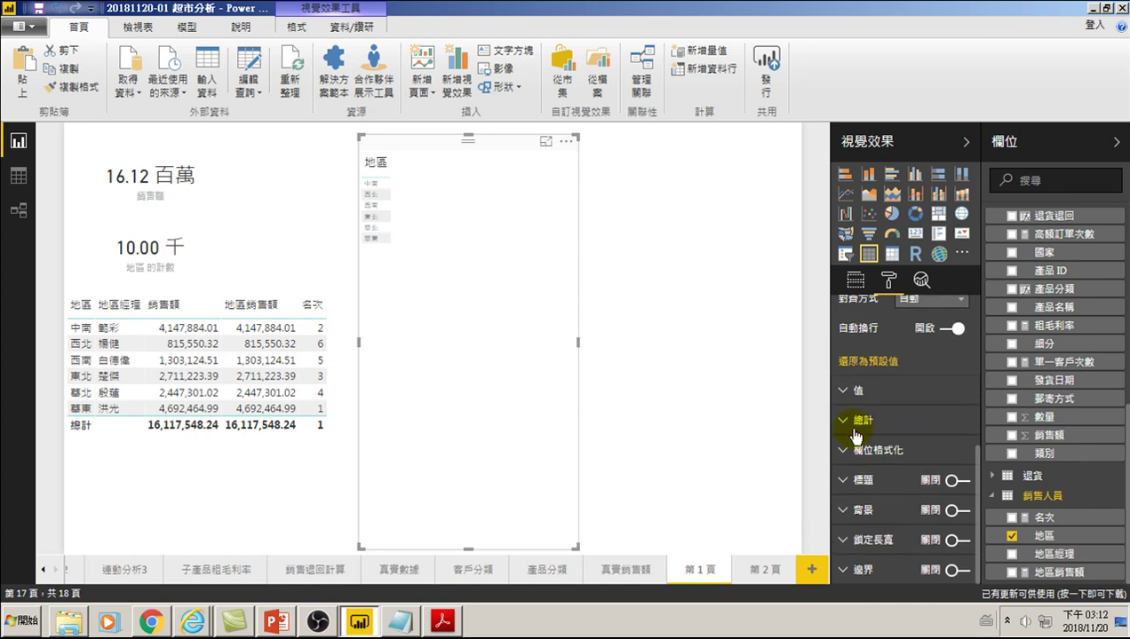
pyautogui.click(848, 378)
pyautogui.scroll(-3, 905, 455)
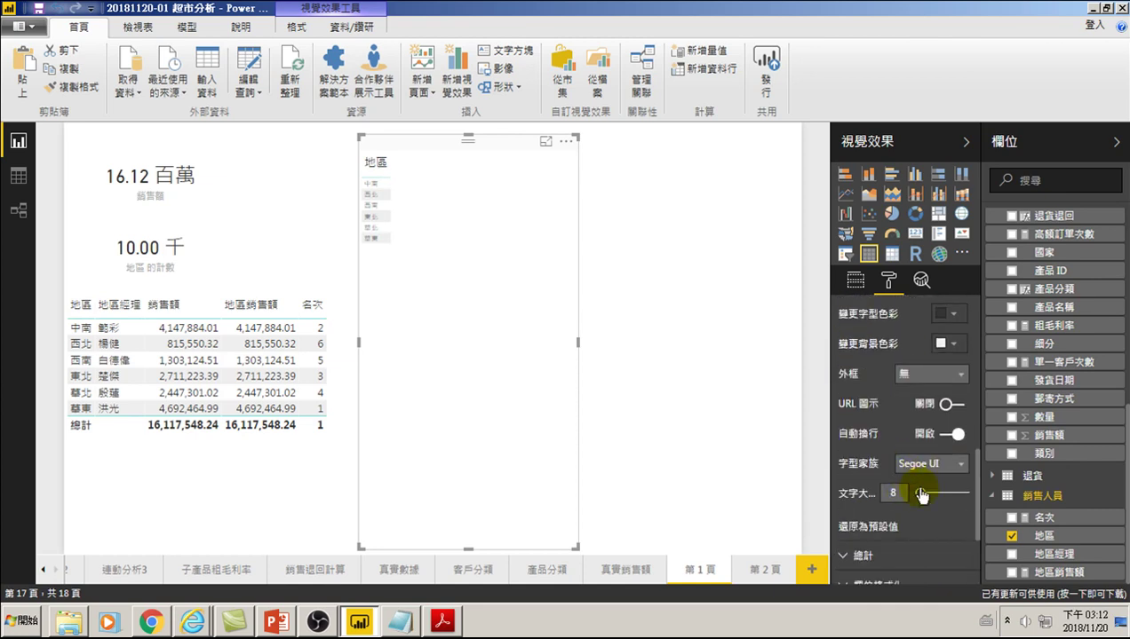
pyautogui.moveTo(924, 499); pyautogui.dragTo(930, 498)
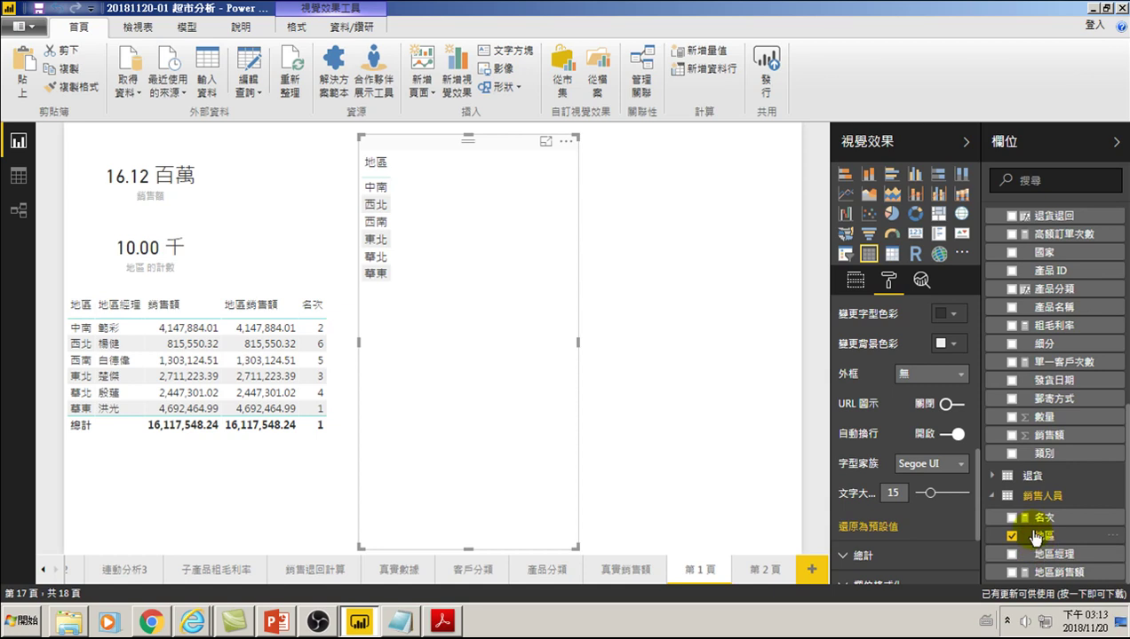
# Create measure 地區銷售額2 = SUM('訂單'[銷售額]) under 銷售人員.
pyautogui.rightClick(1054, 536)
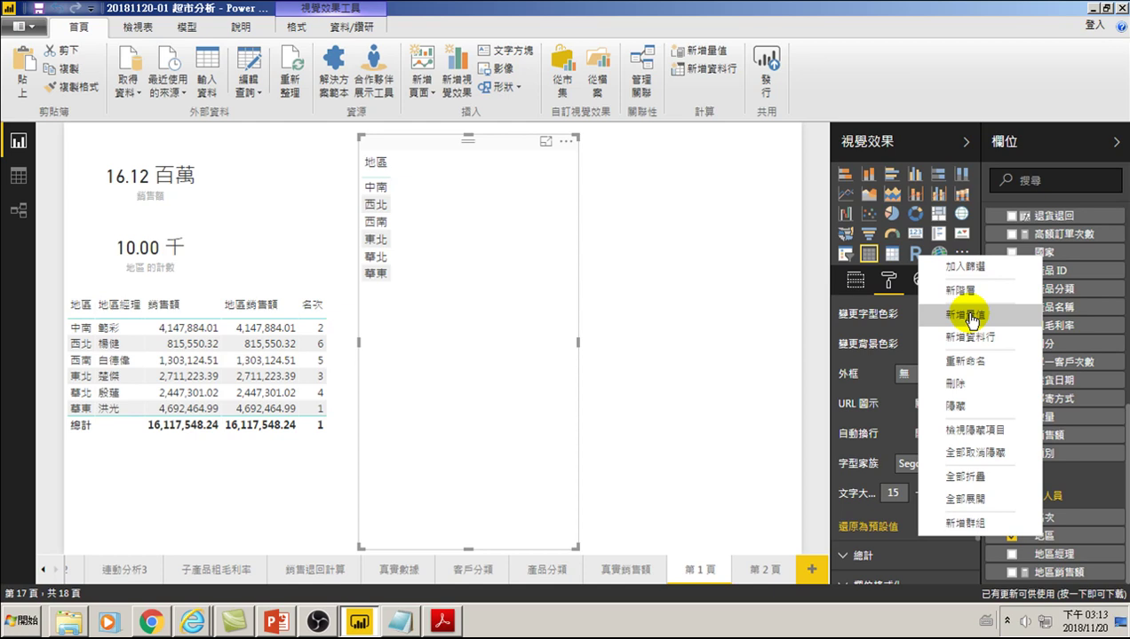
pyautogui.click(966, 317)
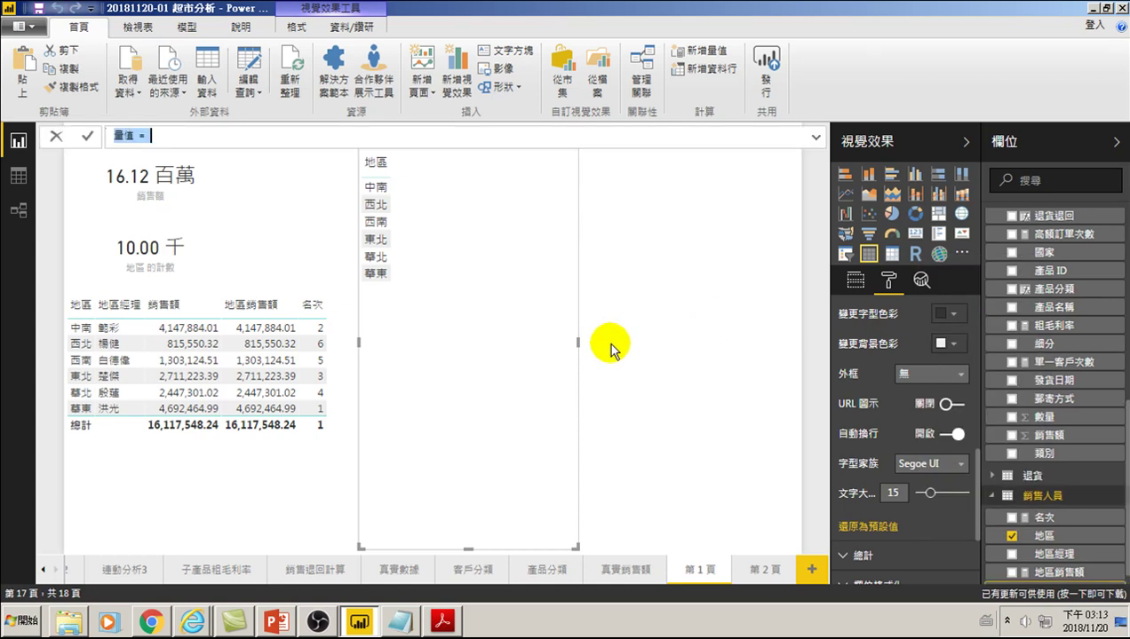
pyautogui.doubleClick(122, 135)
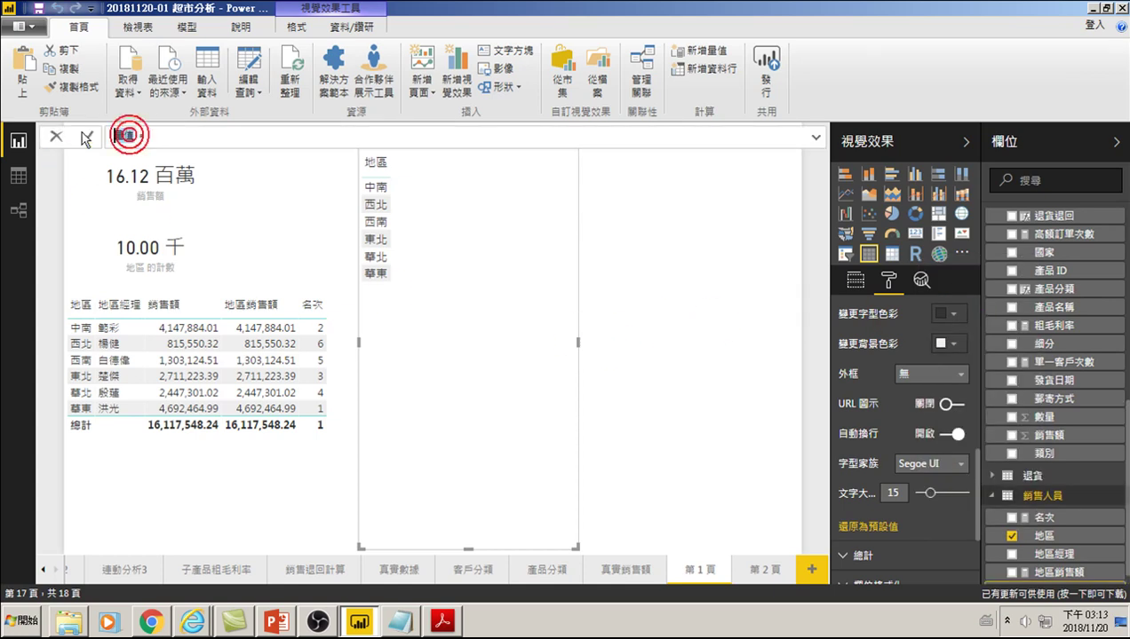
pyautogui.write('地')
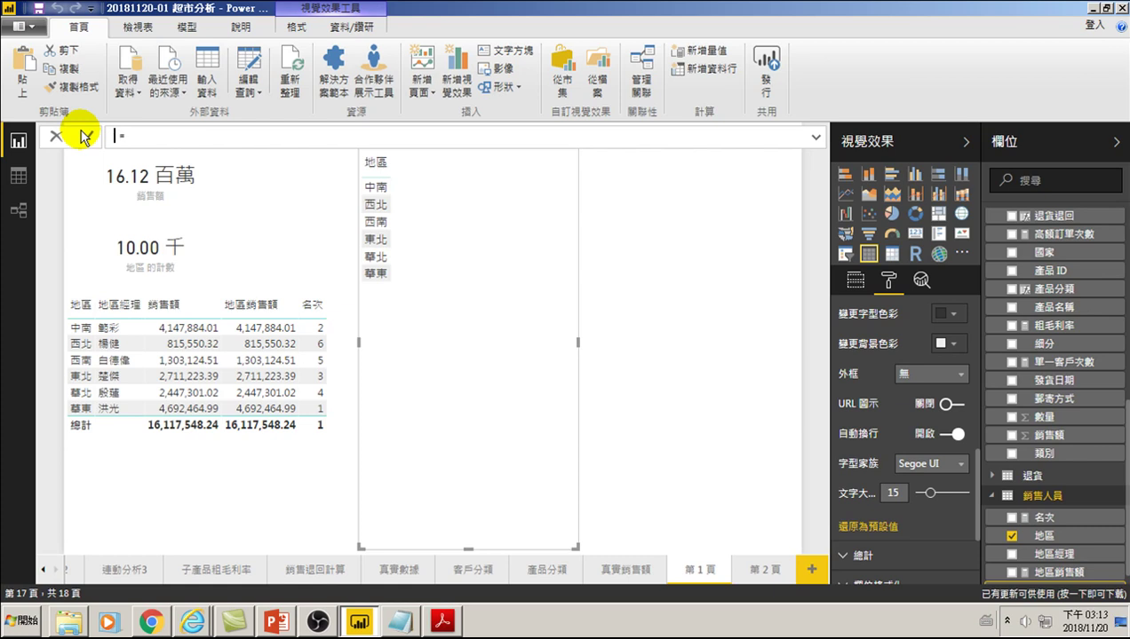
pyautogui.write('區')
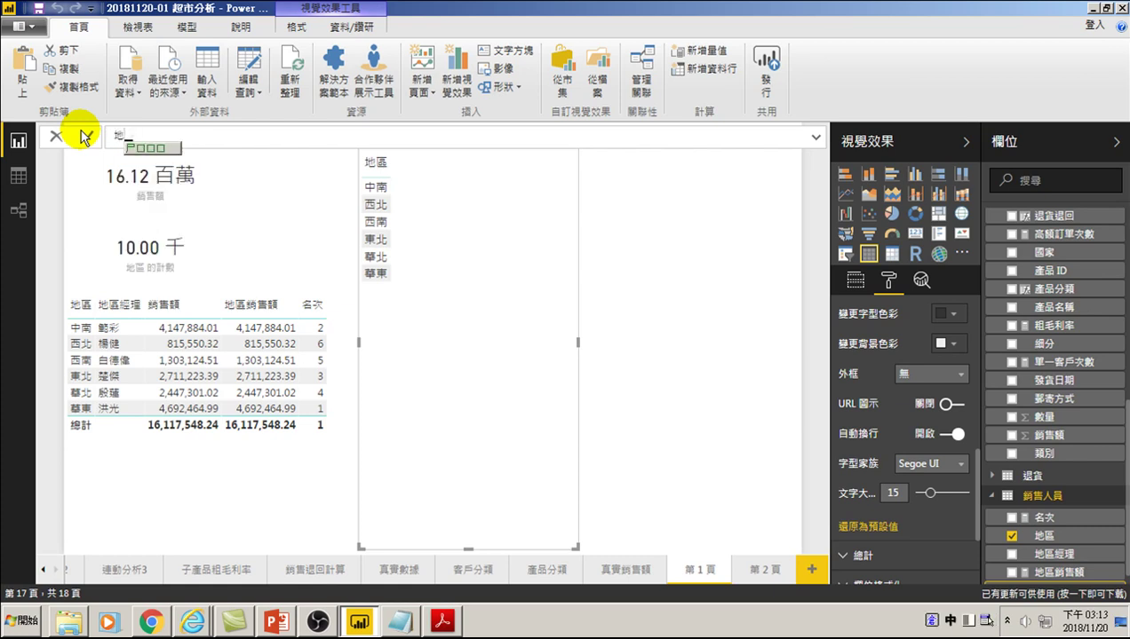
pyautogui.write('銷售')
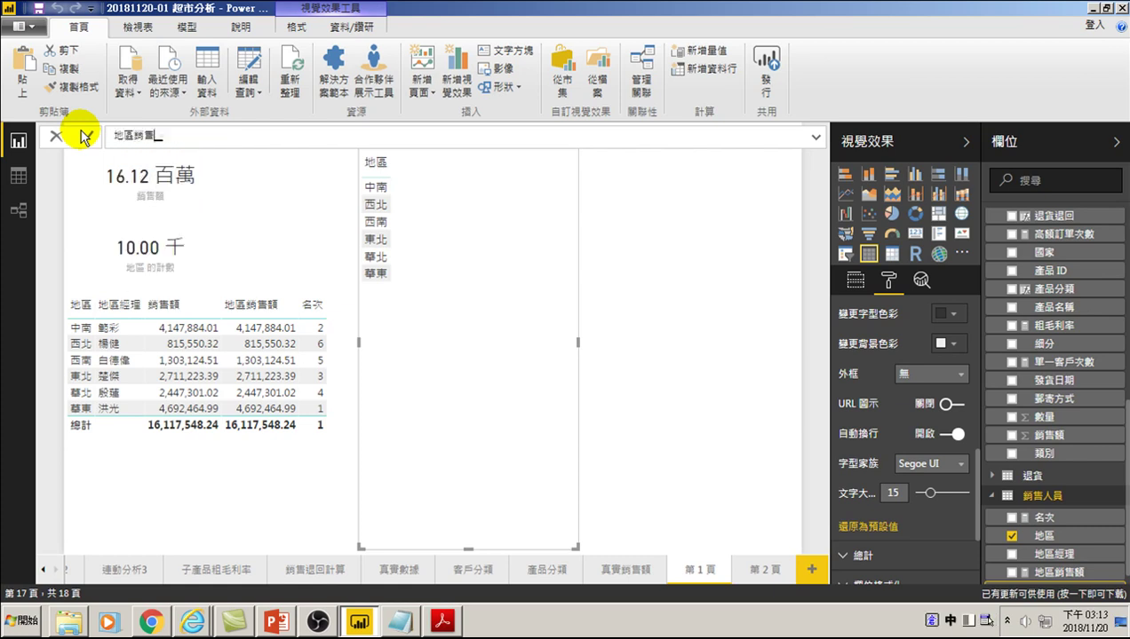
pyautogui.write('額 =')
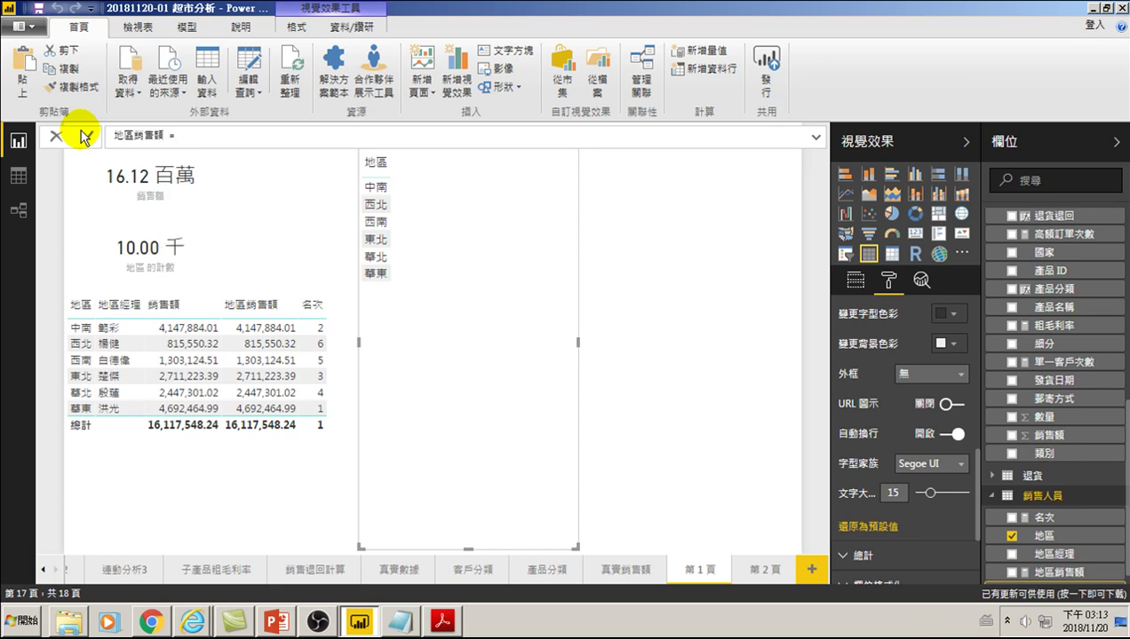
pyautogui.write('2')
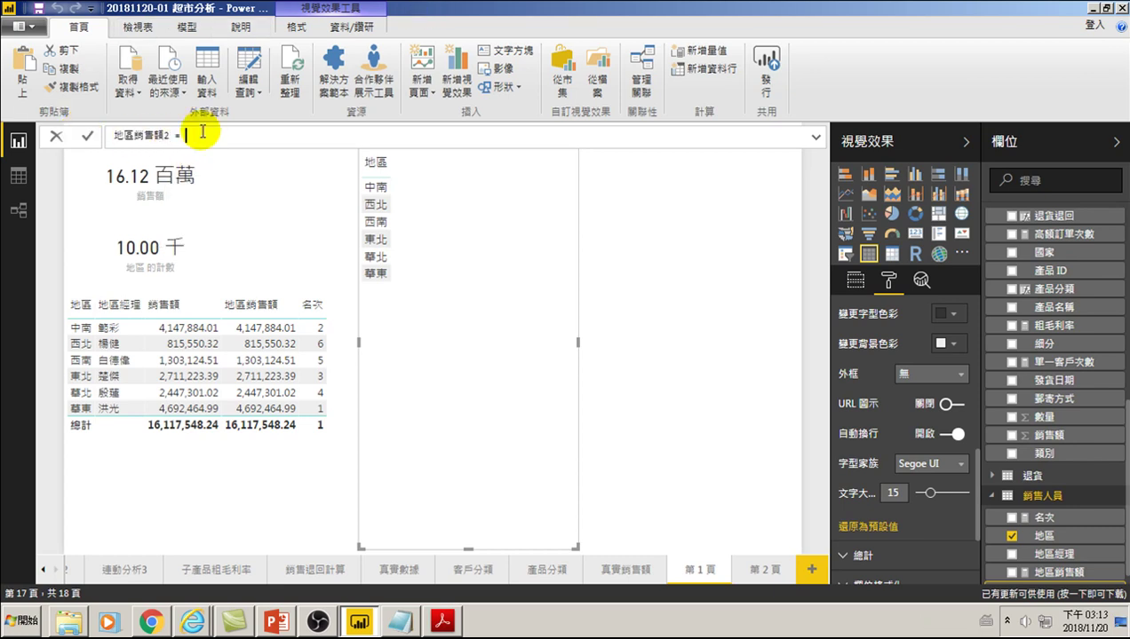
pyautogui.write('SUM')
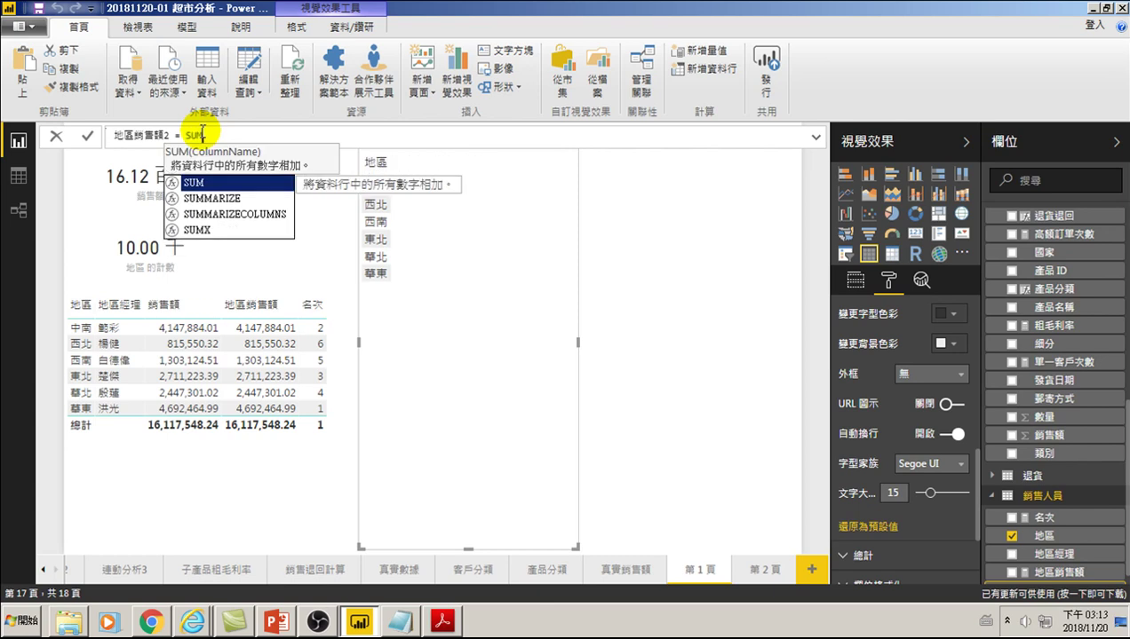
pyautogui.write('(')
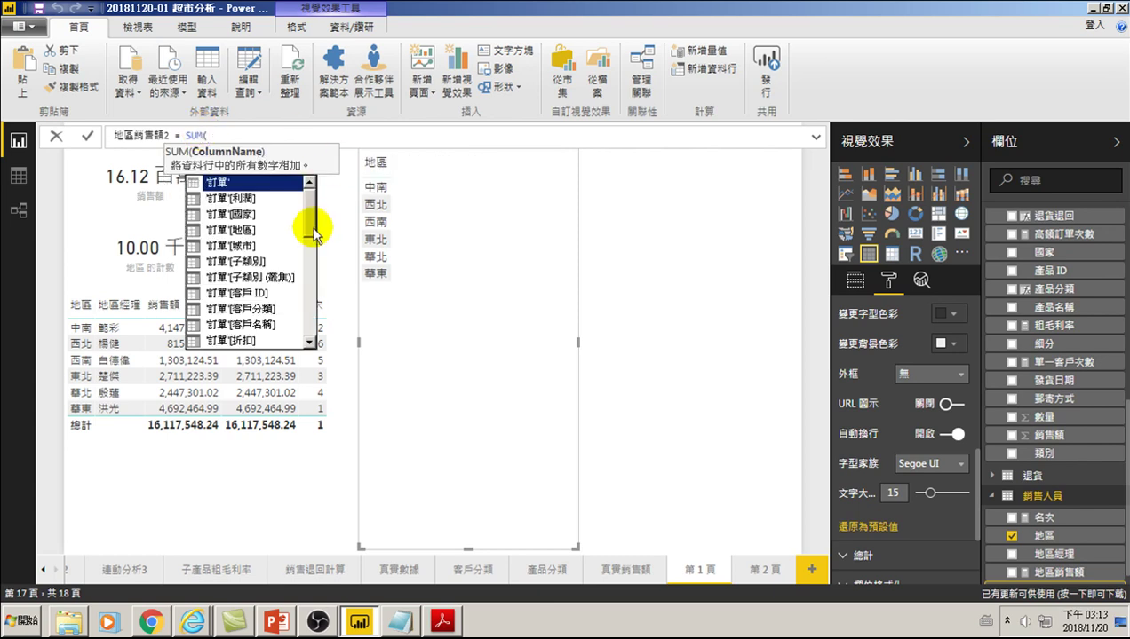
pyautogui.scroll(-3, 302, 231)
pyautogui.scroll(-3, 298, 266)
pyautogui.click(247, 310)
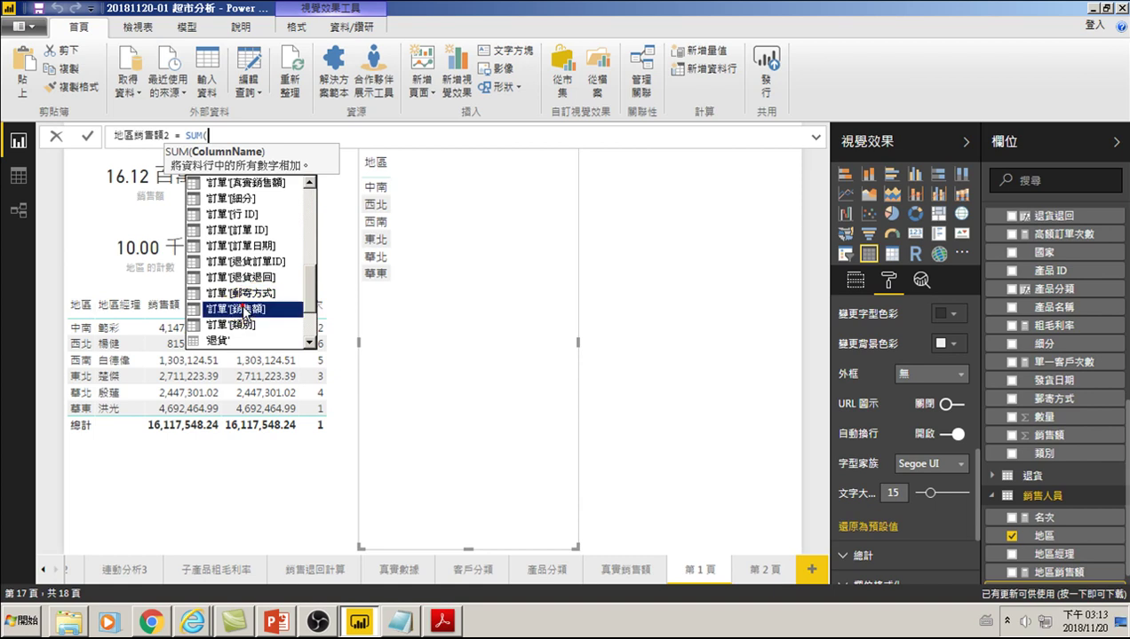
pyautogui.doubleClick(246, 311)
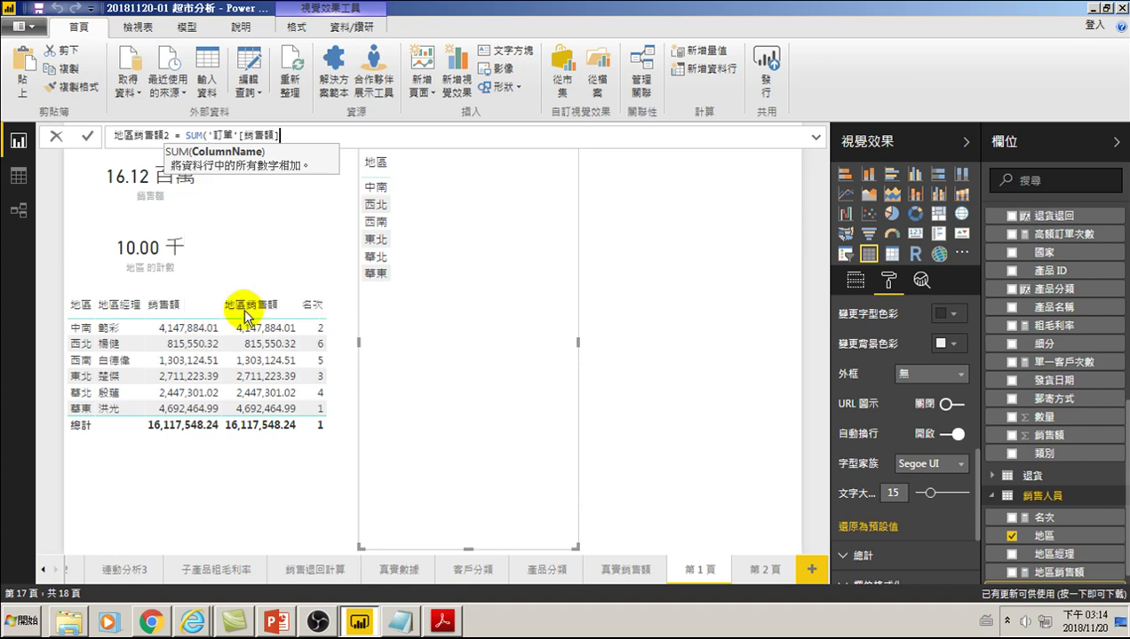
pyautogui.write(')')
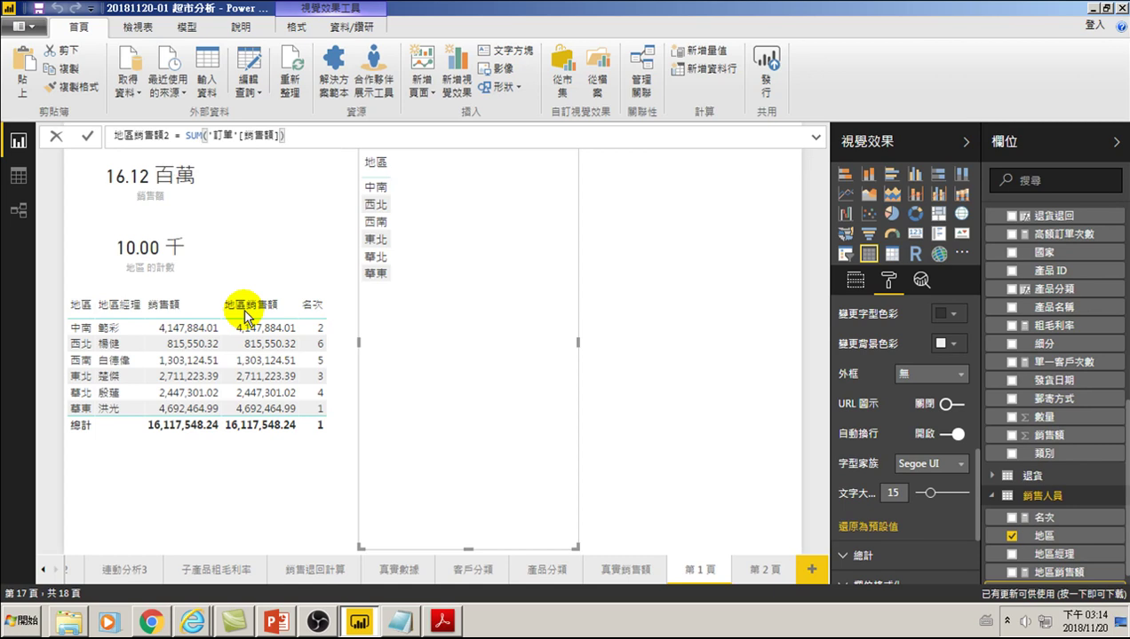
pyautogui.press('Return')
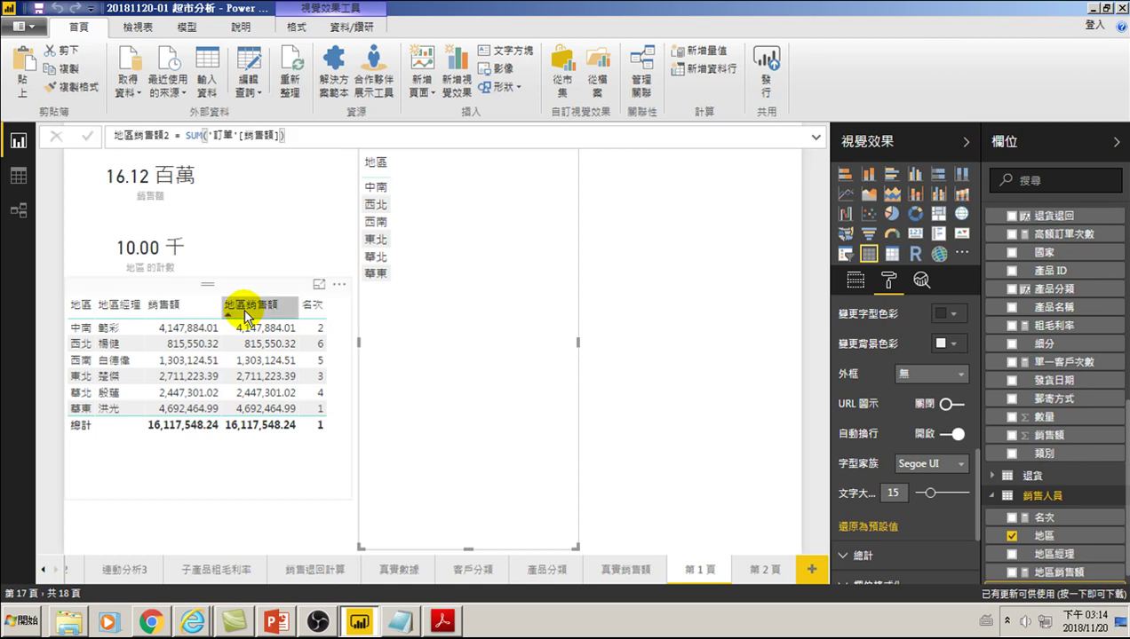
# Add 地區銷售額2 to the second region table, totalling 16,117,548.24.
pyautogui.scroll(-1, 1051, 546)
pyautogui.scroll(-1, 1051, 546)
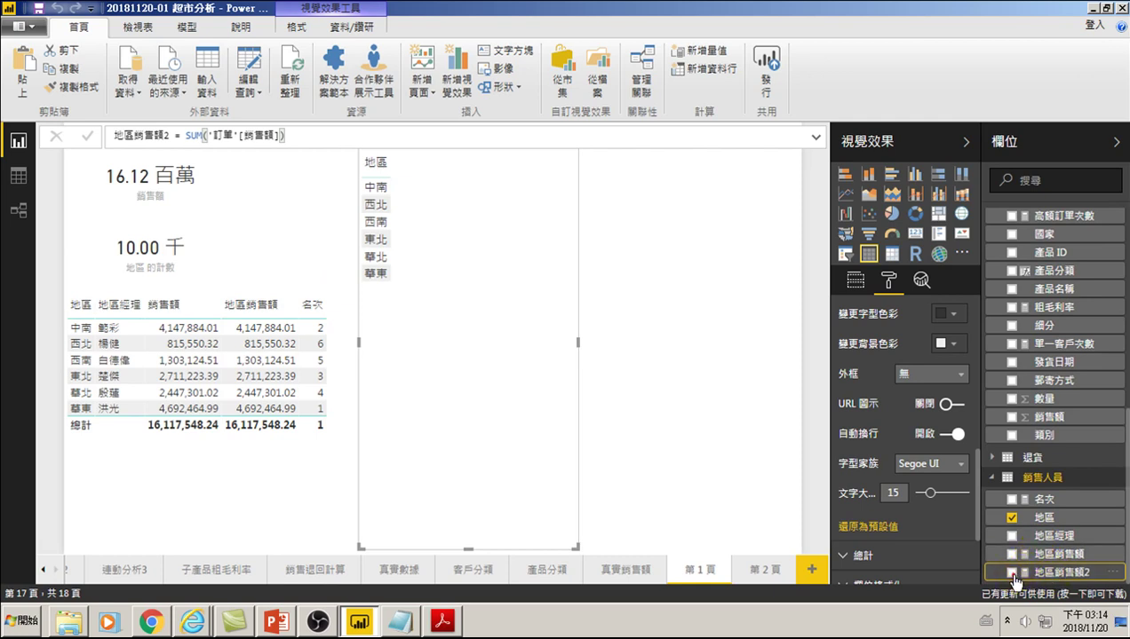
pyautogui.click(1011, 572)
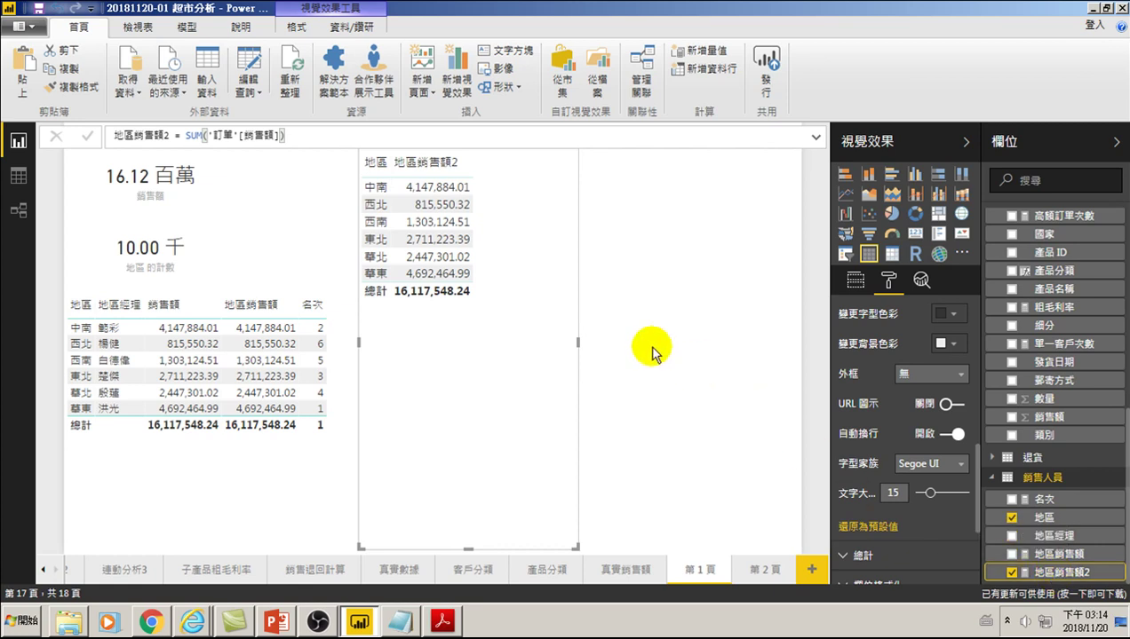
pyautogui.rightClick(1055, 537)
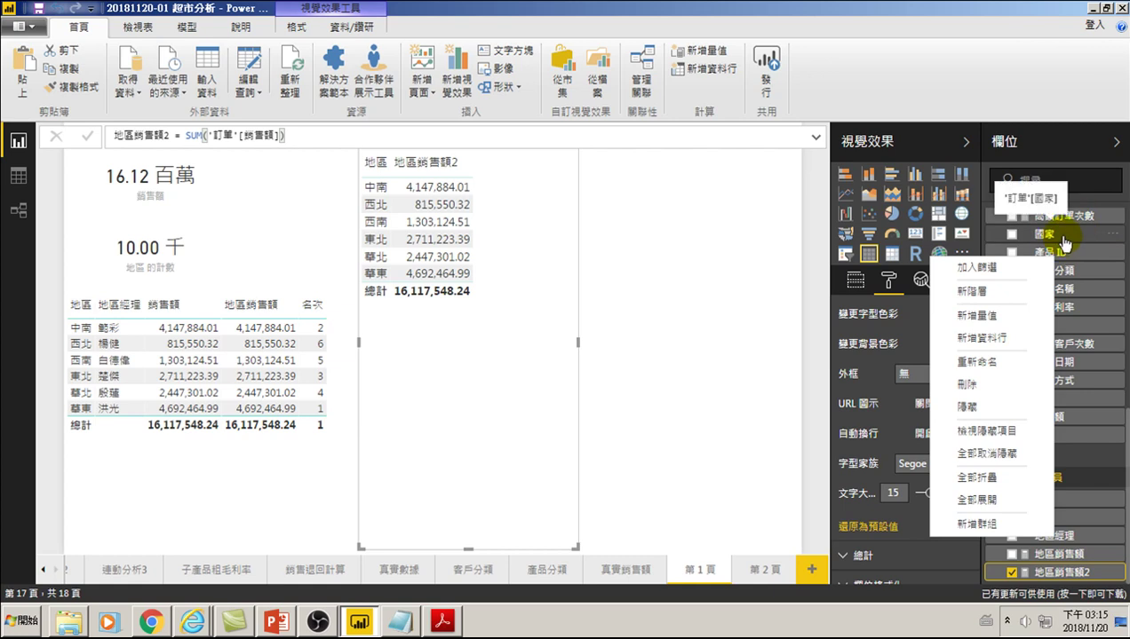
# Start a new measure 地區銷售排名 using the RANKX function.
pyautogui.click(974, 317)
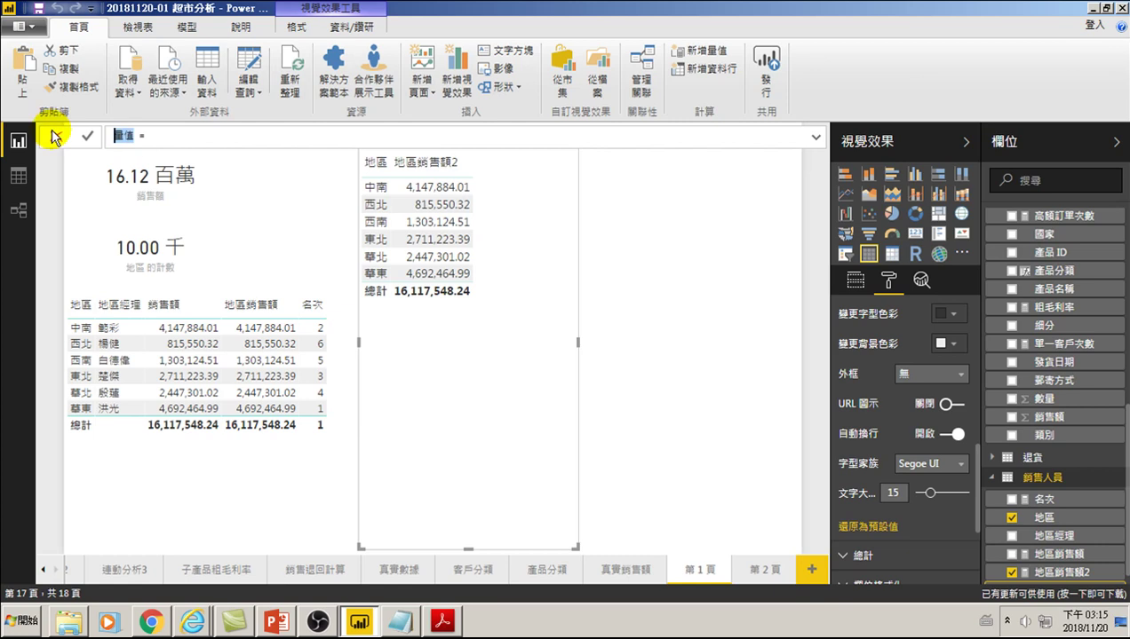
pyautogui.press('BackSpace')
pyautogui.write('地')
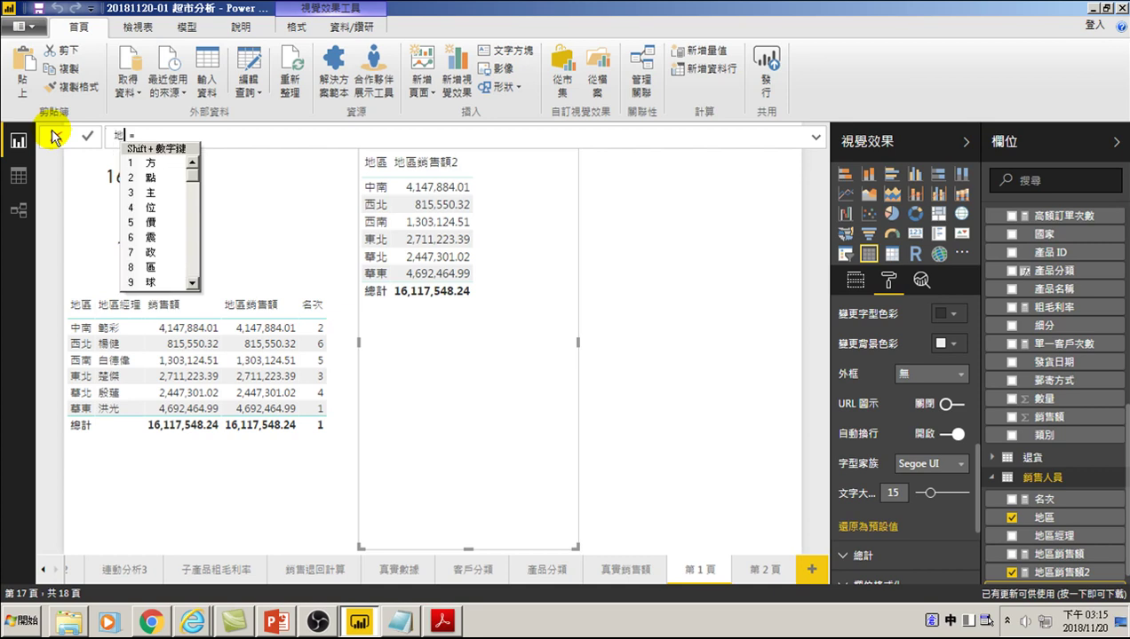
pyautogui.write('區銷售')
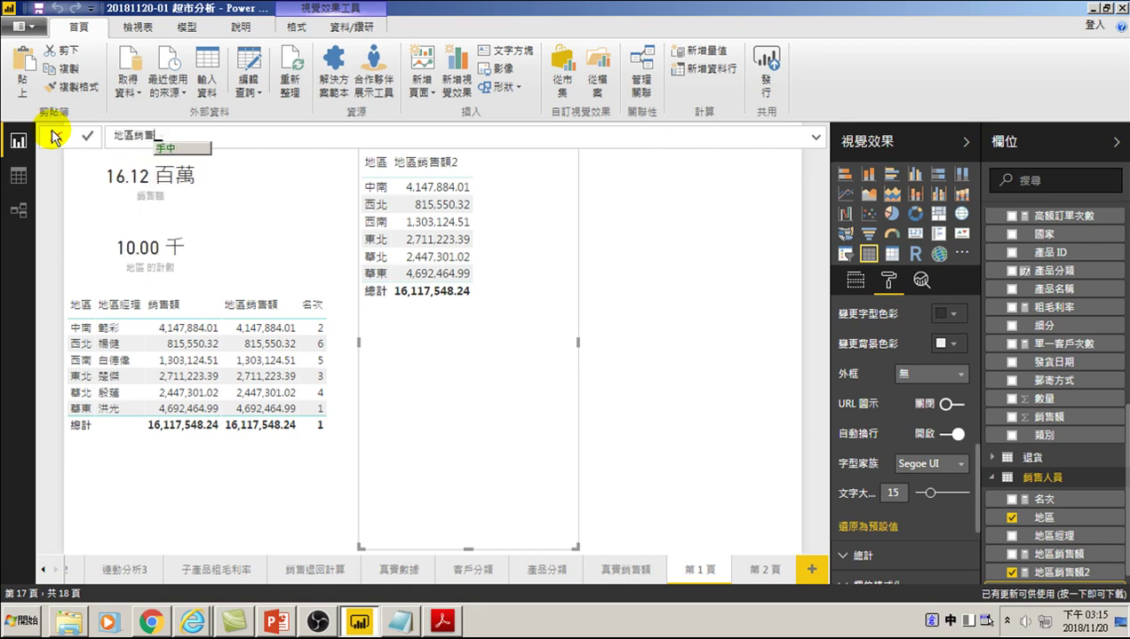
pyautogui.write('名 ==')
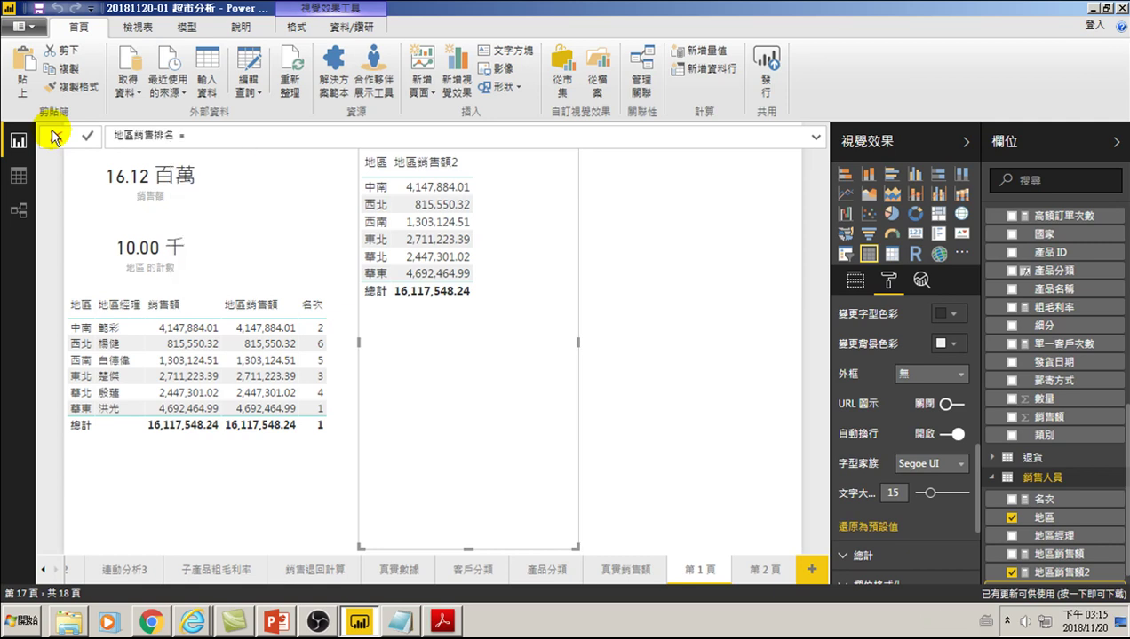
pyautogui.hotkey('ctrl', 'space')
pyautogui.hotkey('ctrl', 'space')
pyautogui.write('R')
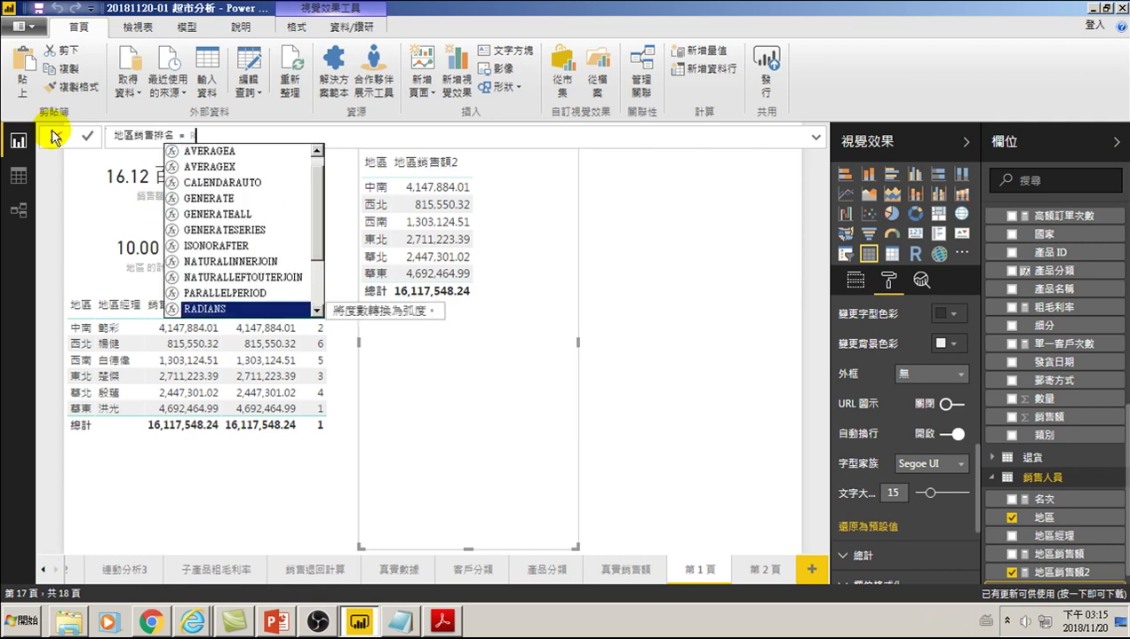
pyautogui.write('AN')
pyautogui.press('Down')
pyautogui.press('Down')
pyautogui.press('Down')
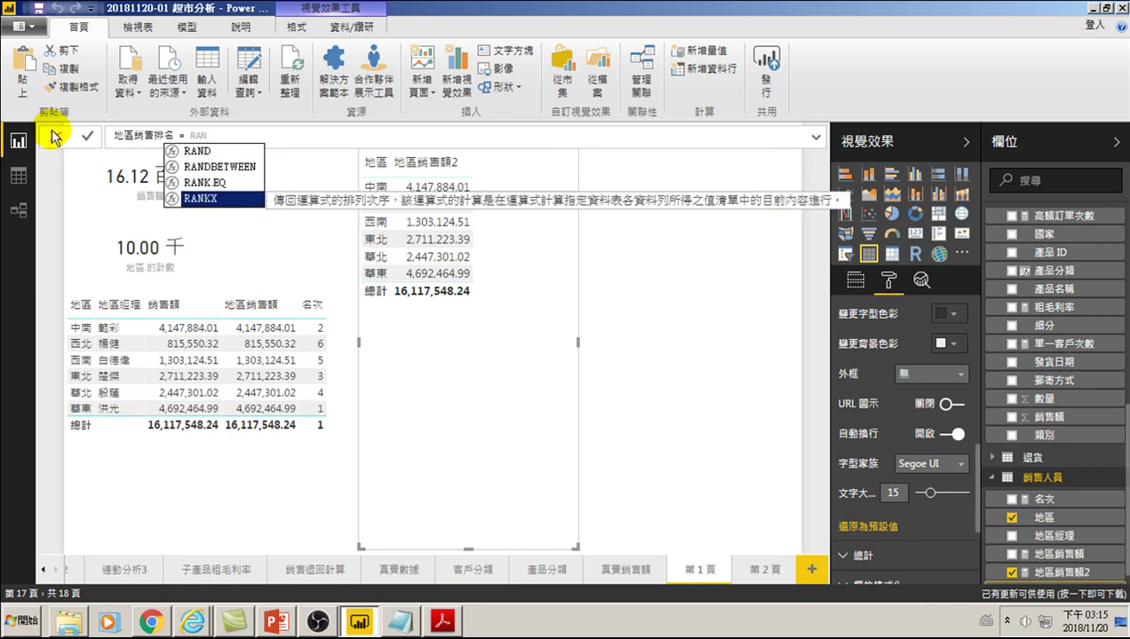
pyautogui.press('Tab')
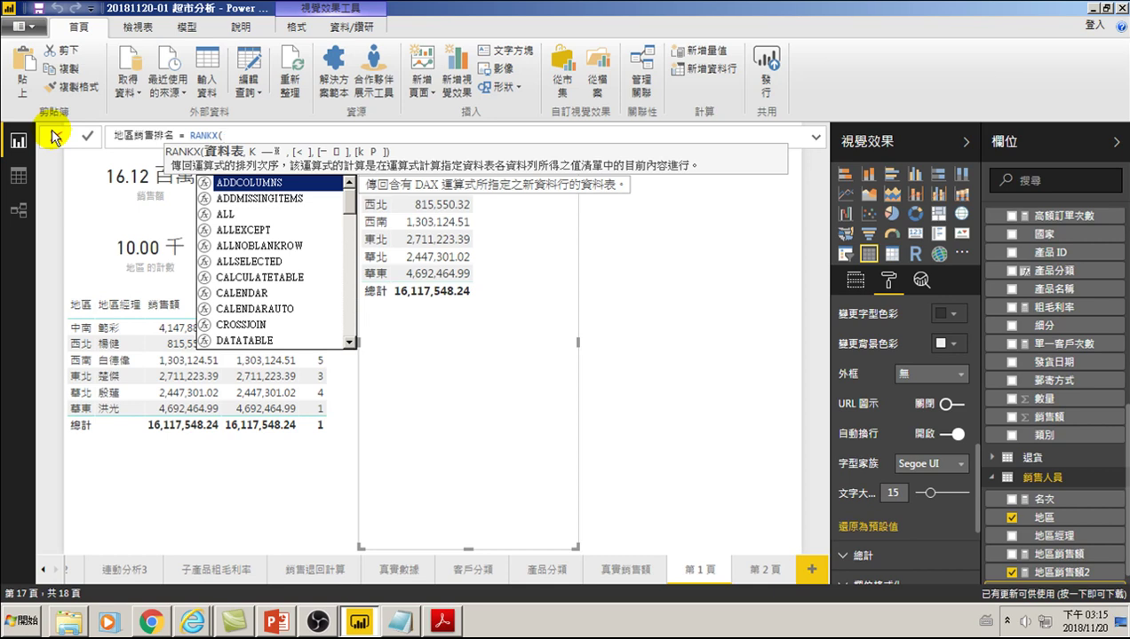
# Give RANKX the table argument ALL('銷售人員'.
pyautogui.press('Down')
pyautogui.press('Down')
pyautogui.press('Down')
pyautogui.press('Up')
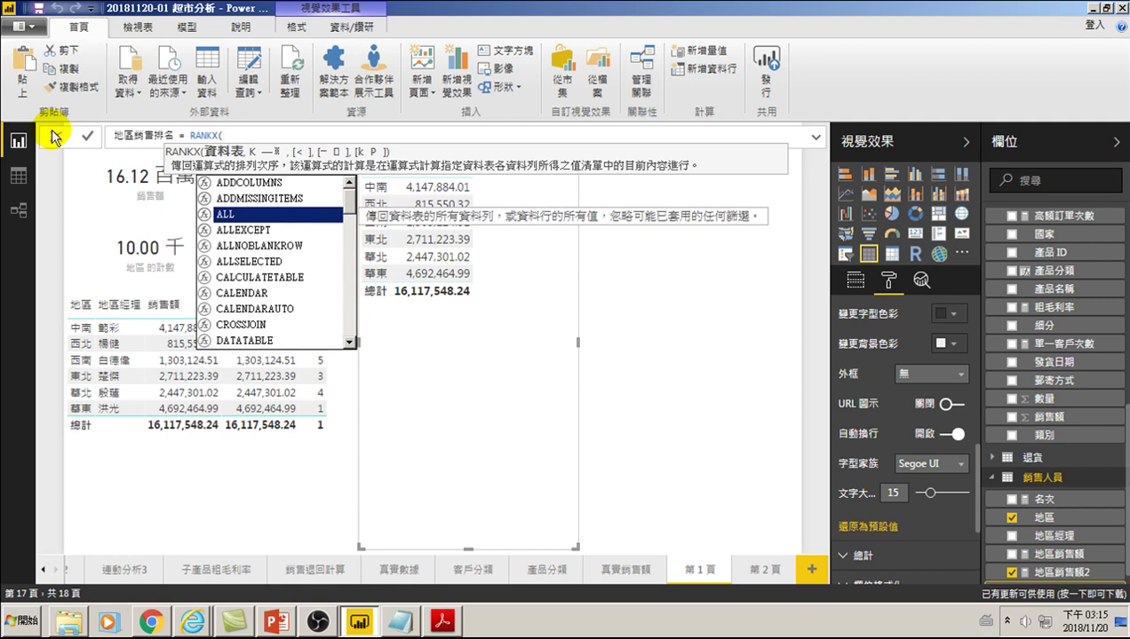
pyautogui.write('A')
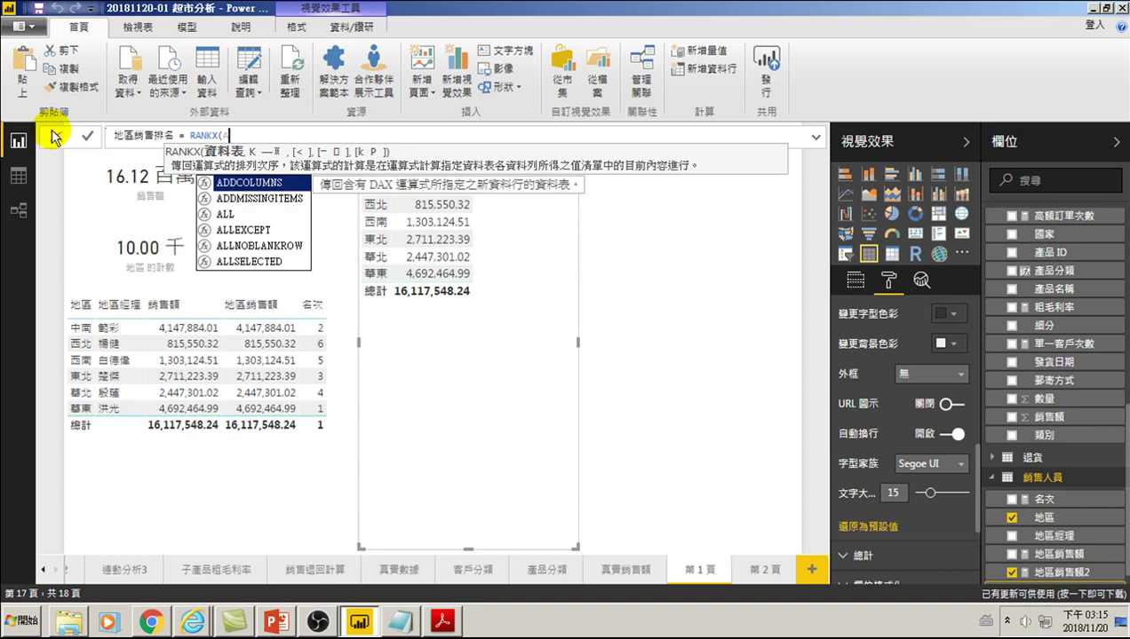
pyautogui.press('Down')
pyautogui.press('Down')
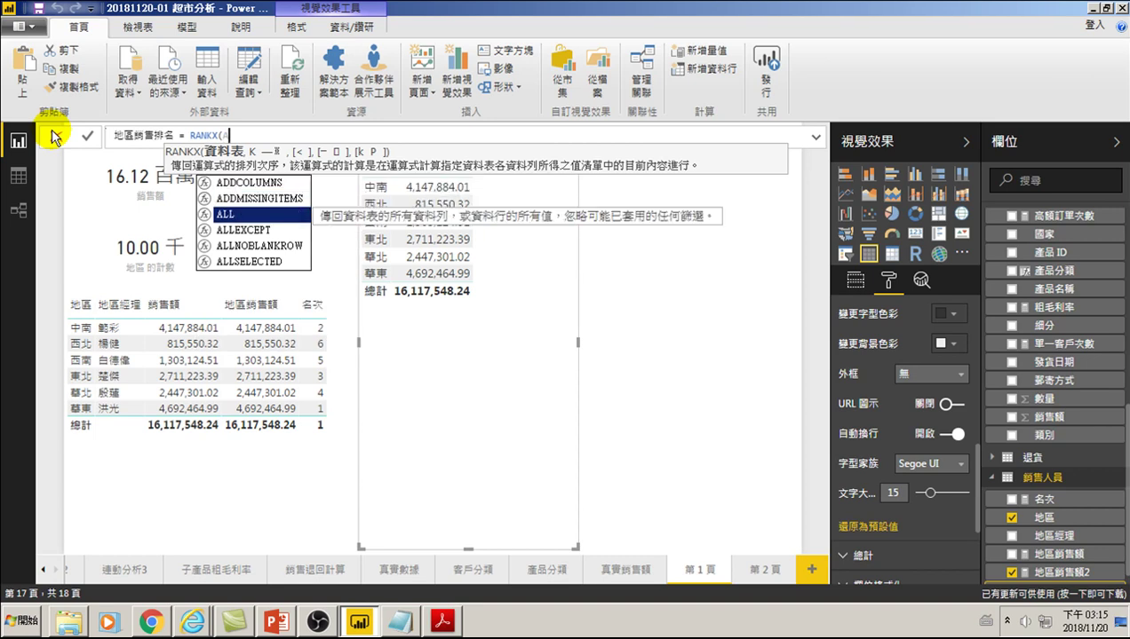
pyautogui.press('Tab')
pyautogui.press('Tab')
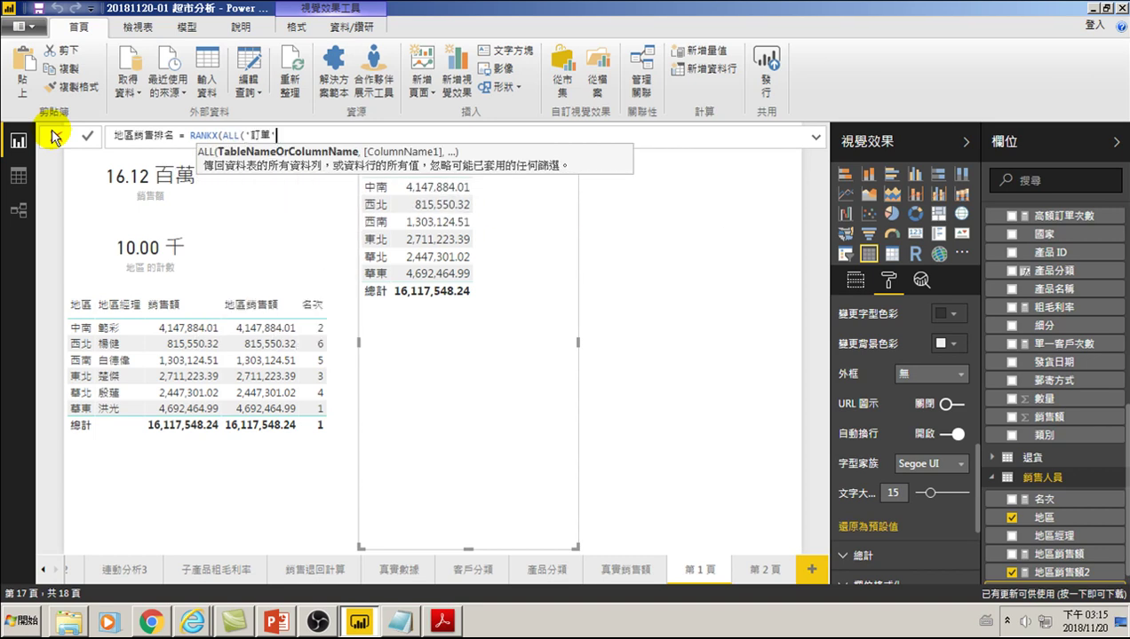
pyautogui.press('BackSpace')
pyautogui.press('BackSpace')
pyautogui.press('BackSpace')
pyautogui.press('BackSpace')
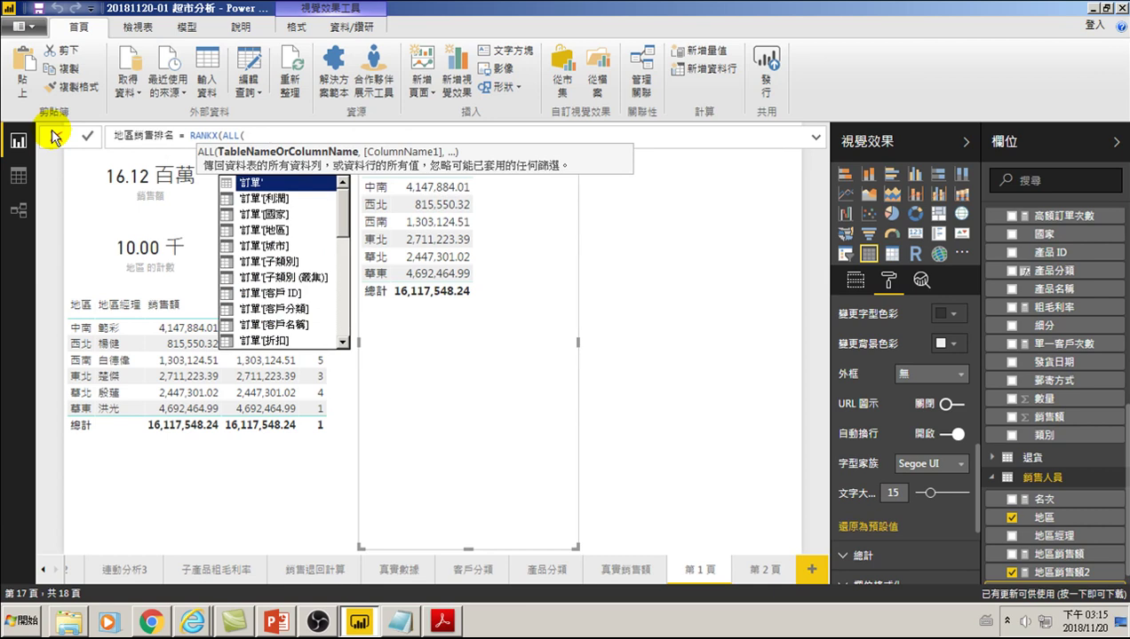
pyautogui.press('Down')
pyautogui.press('Down')
pyautogui.press('Down')
pyautogui.press('Down')
pyautogui.press('Down')
pyautogui.press('Down')
pyautogui.press('Down')
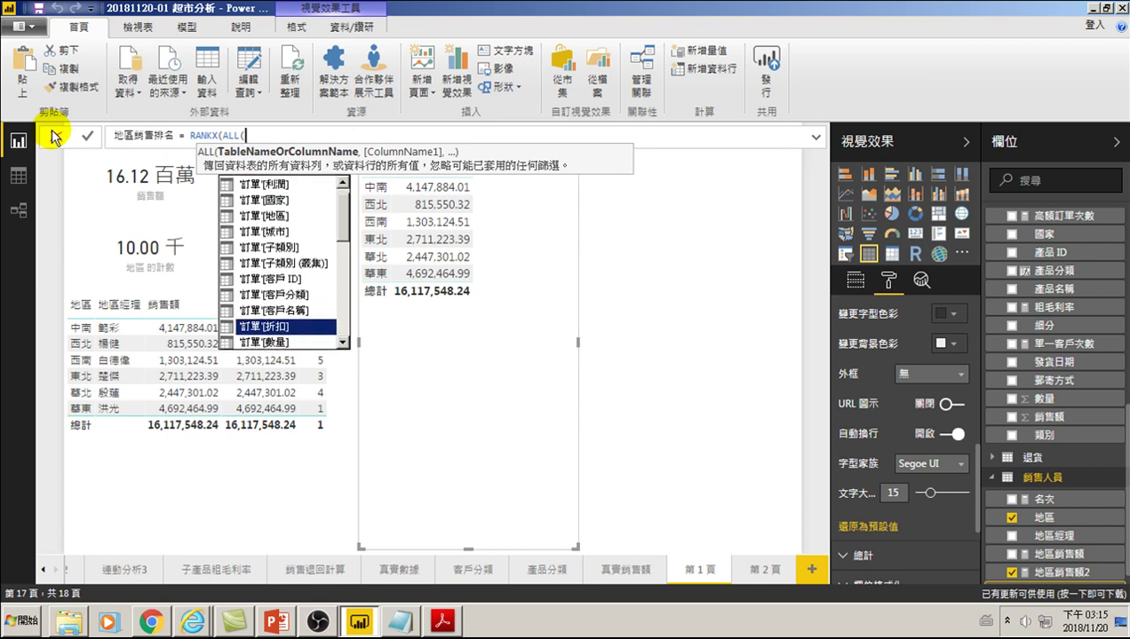
pyautogui.press('Down')
pyautogui.press('Down')
pyautogui.press('Down')
pyautogui.press('Down')
pyautogui.press('Up')
pyautogui.press('Up')
pyautogui.press('Up')
pyautogui.press('Down')
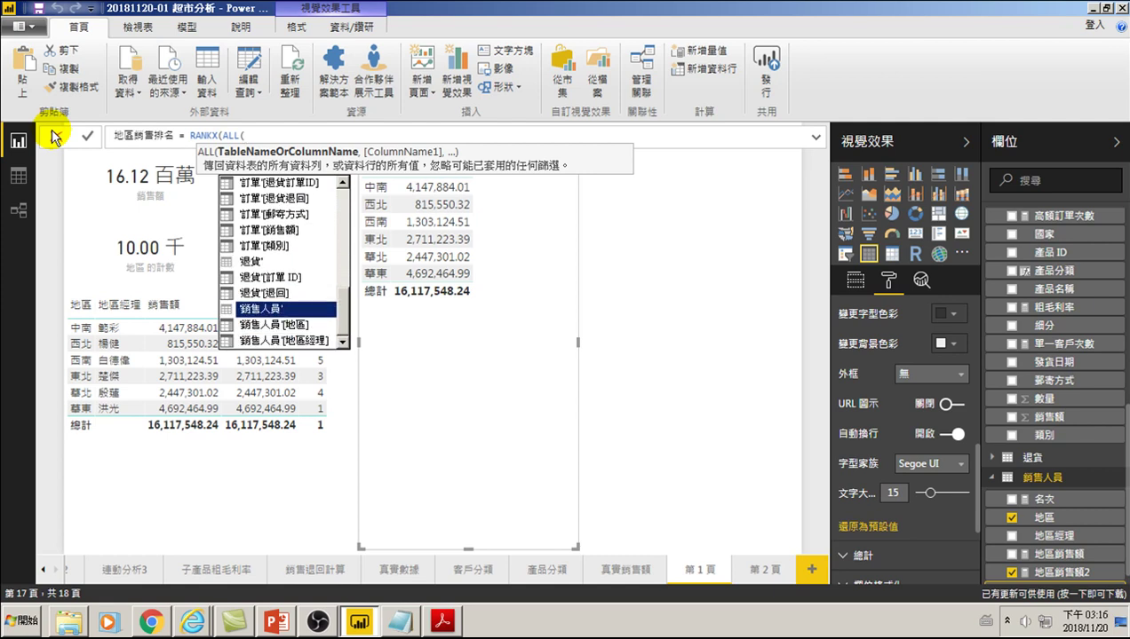
pyautogui.press('Tab')
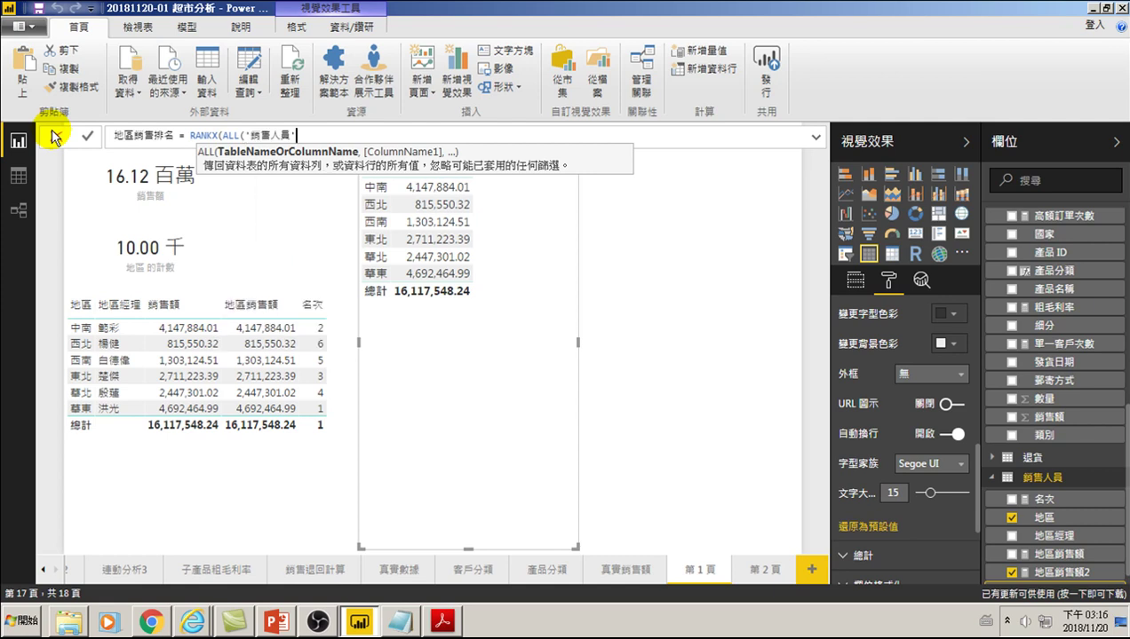
# Finish the measure as RANKX(ALL('銷售人員'),'銷售人員'[地區銷售額2],,0) and commit it.
pyautogui.write('),')
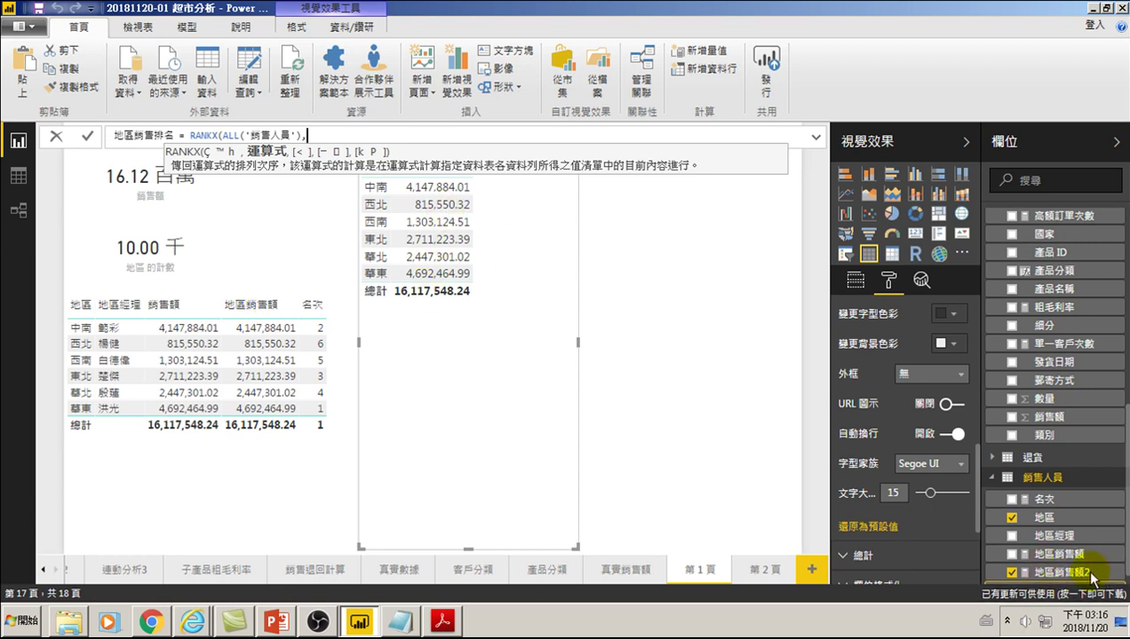
pyautogui.write("'")
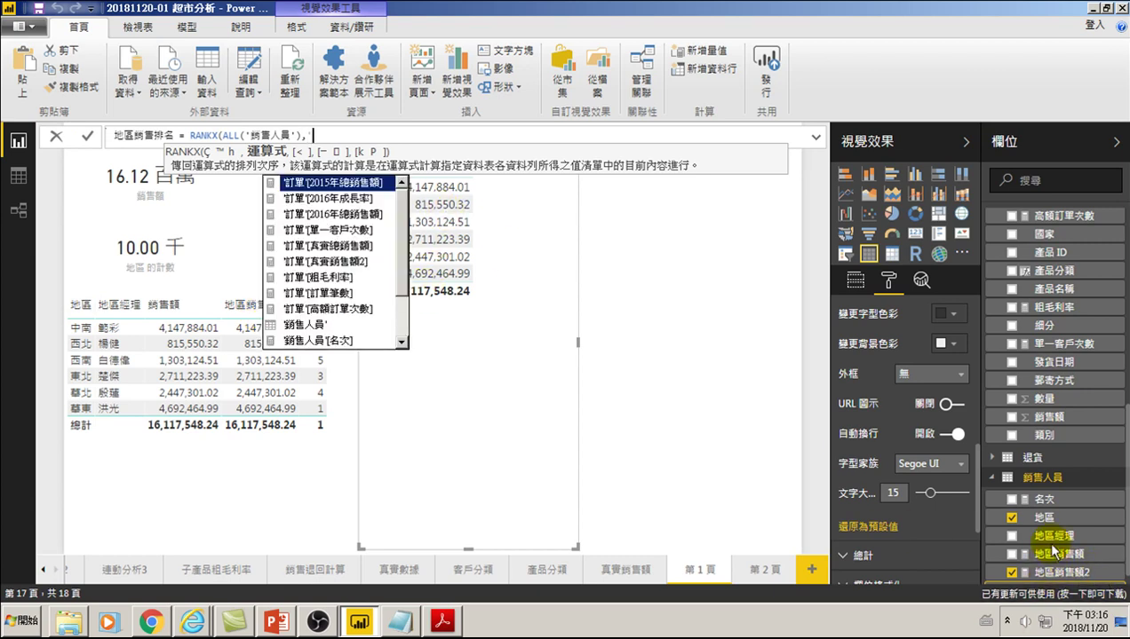
pyautogui.press('Down')
pyautogui.press('Down')
pyautogui.press('Down')
pyautogui.press('Down')
pyautogui.press('Down')
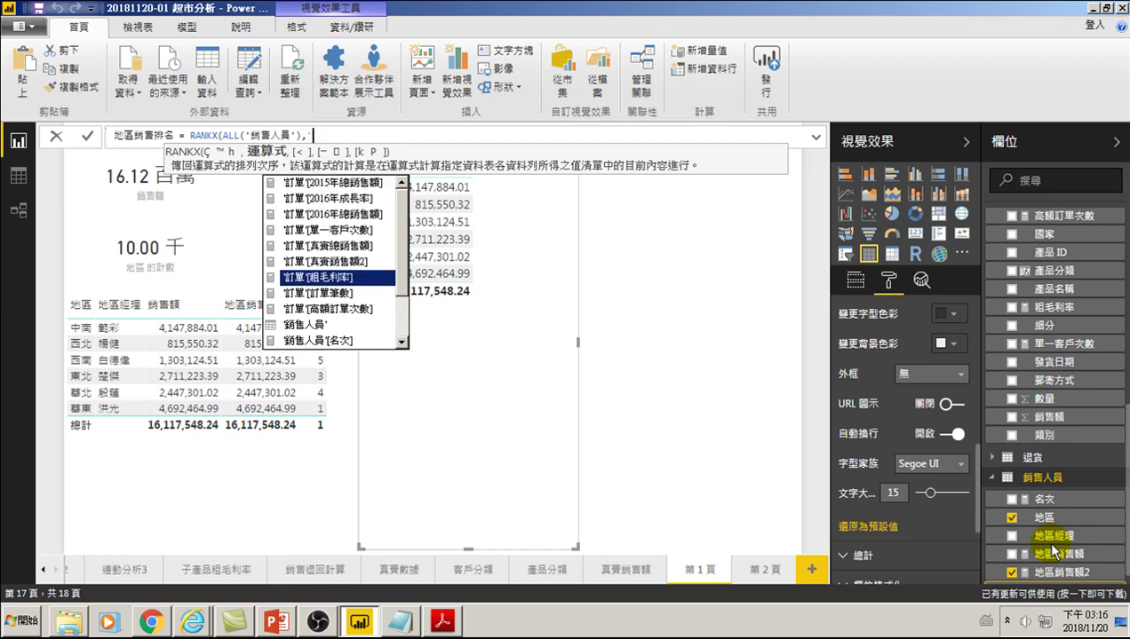
pyautogui.press('Down')
pyautogui.press('Down')
pyautogui.press('Down')
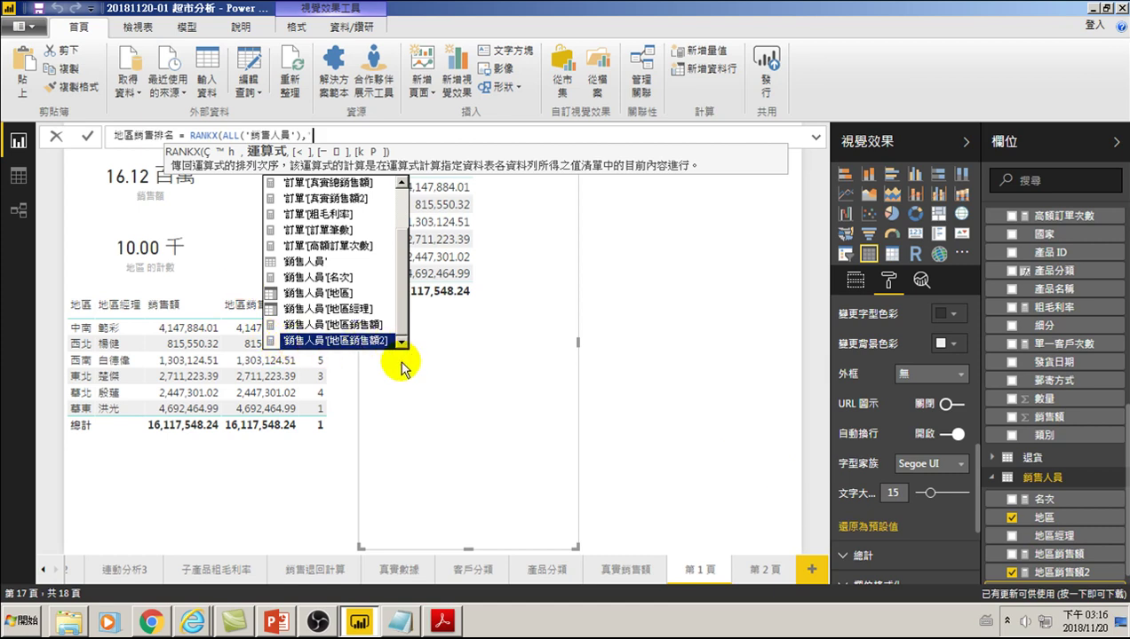
pyautogui.press('Tab')
pyautogui.write(',')
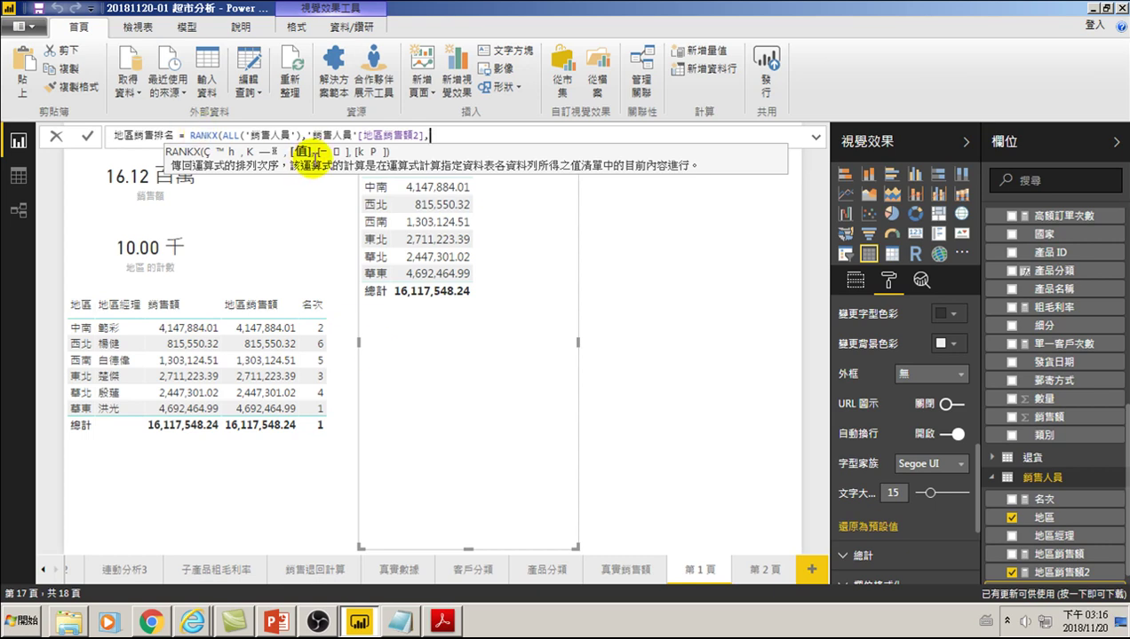
pyautogui.write(',')
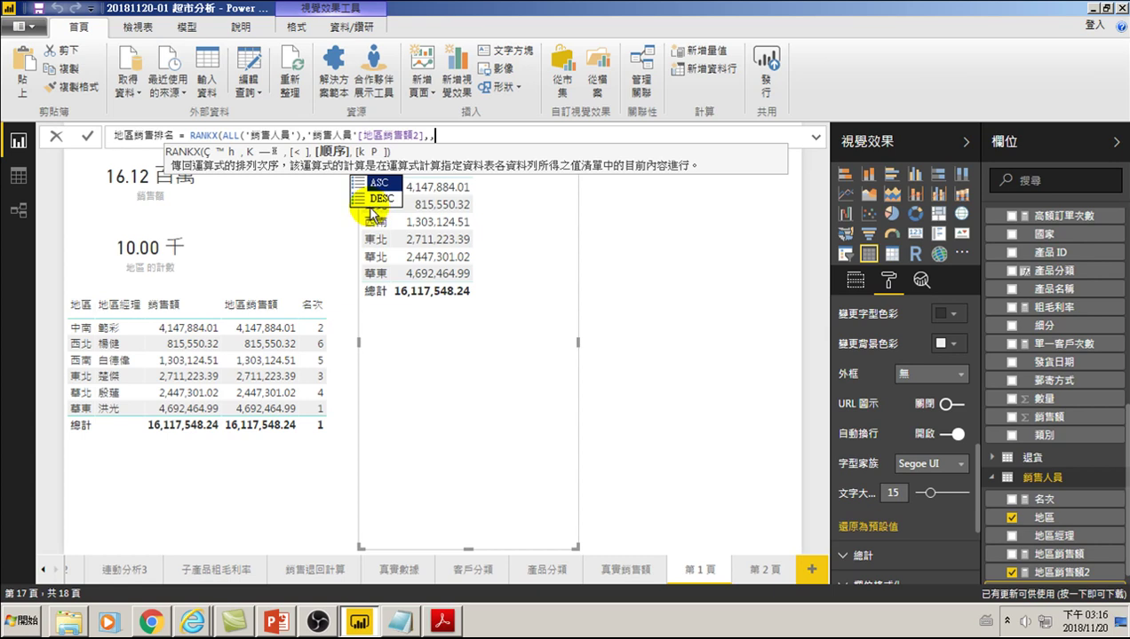
pyautogui.write('0')
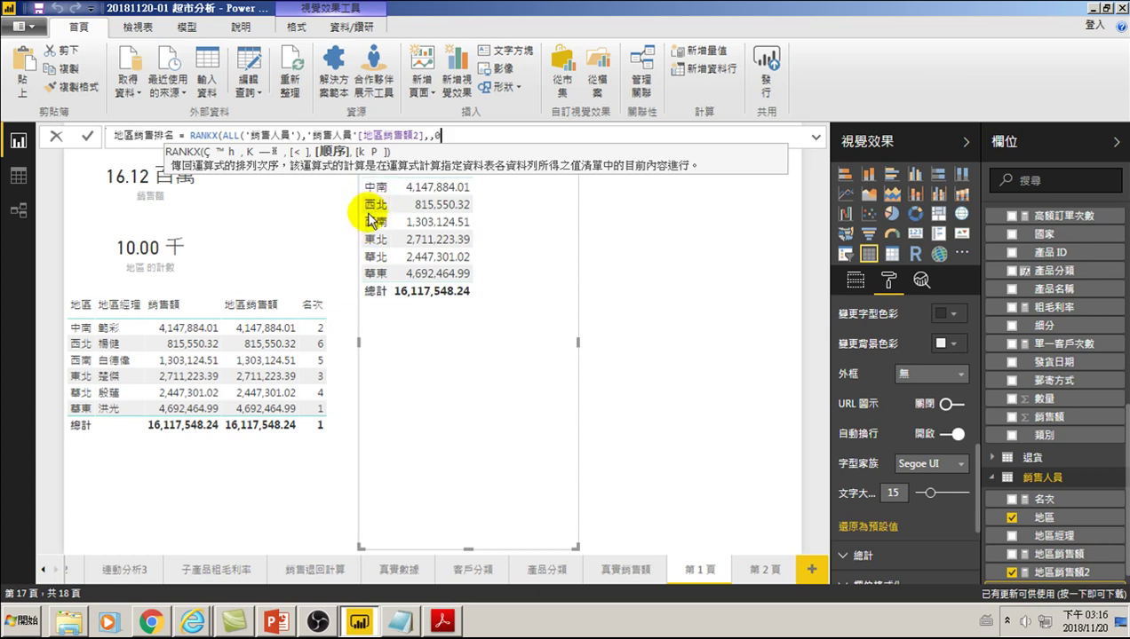
pyautogui.write(')')
pyautogui.press('Return')
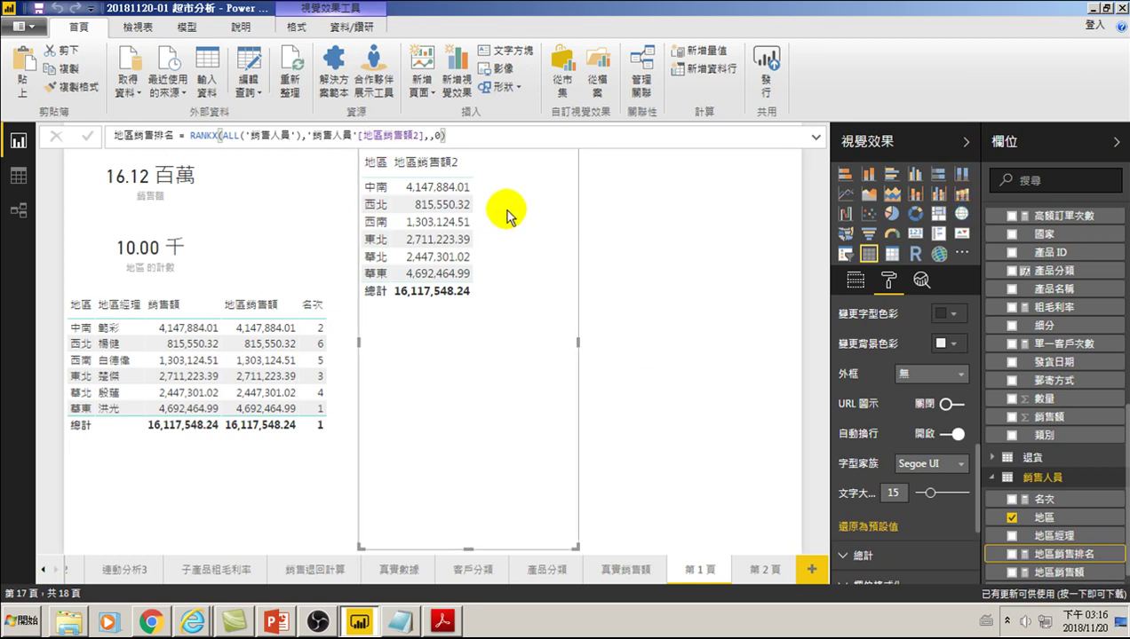
pyautogui.moveTo(1057, 554)
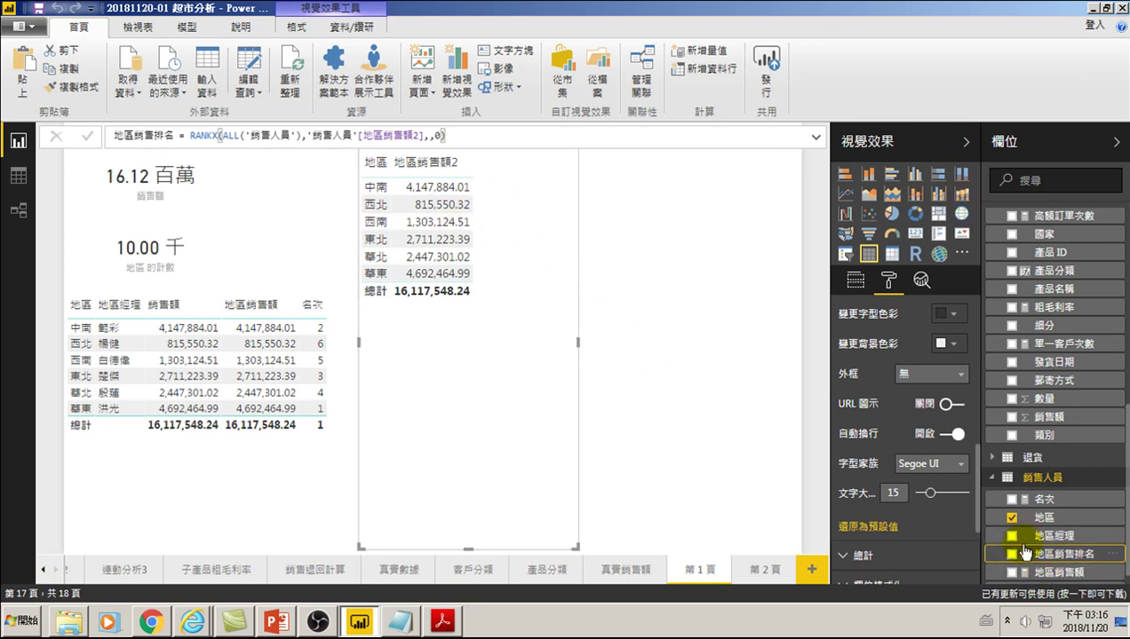
# Add 地區銷售排名 to the right-hand table, then review the left table's fields.
pyautogui.click(1015, 556)
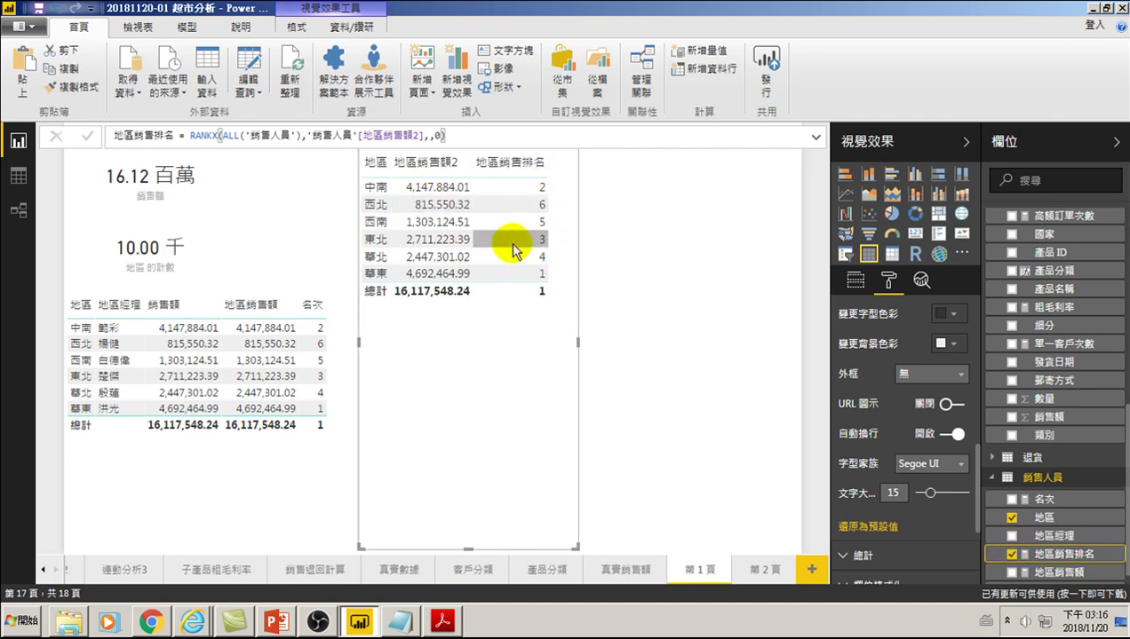
pyautogui.scroll(10, 1082, 344)
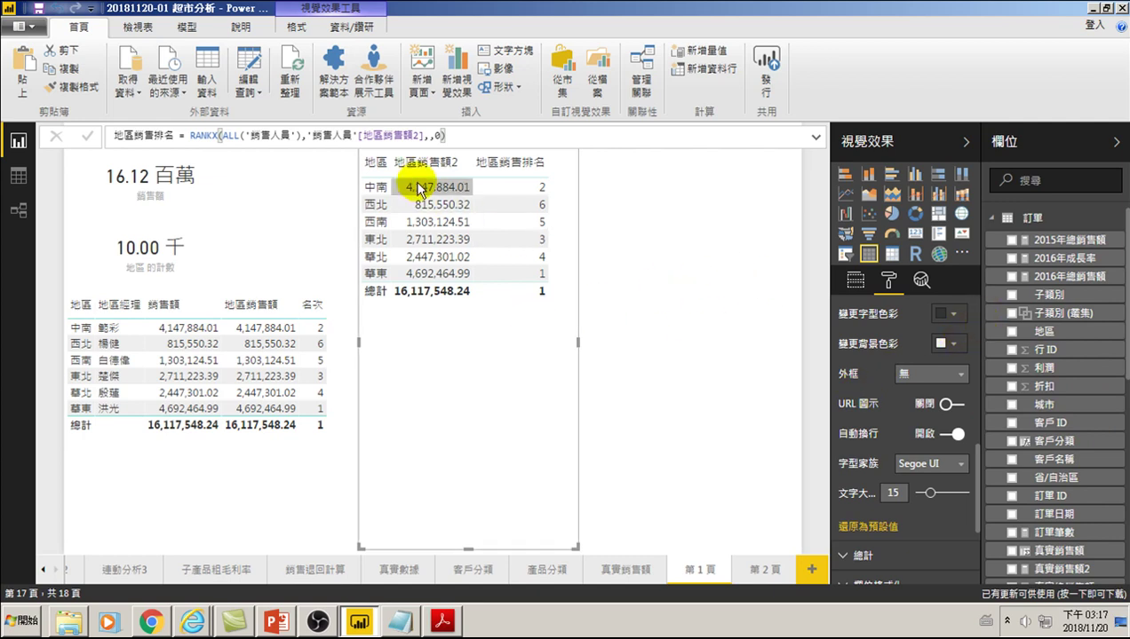
pyautogui.scroll(-1, 1064, 380)
pyautogui.scroll(-4, 1061, 377)
pyautogui.scroll(-3, 1046, 360)
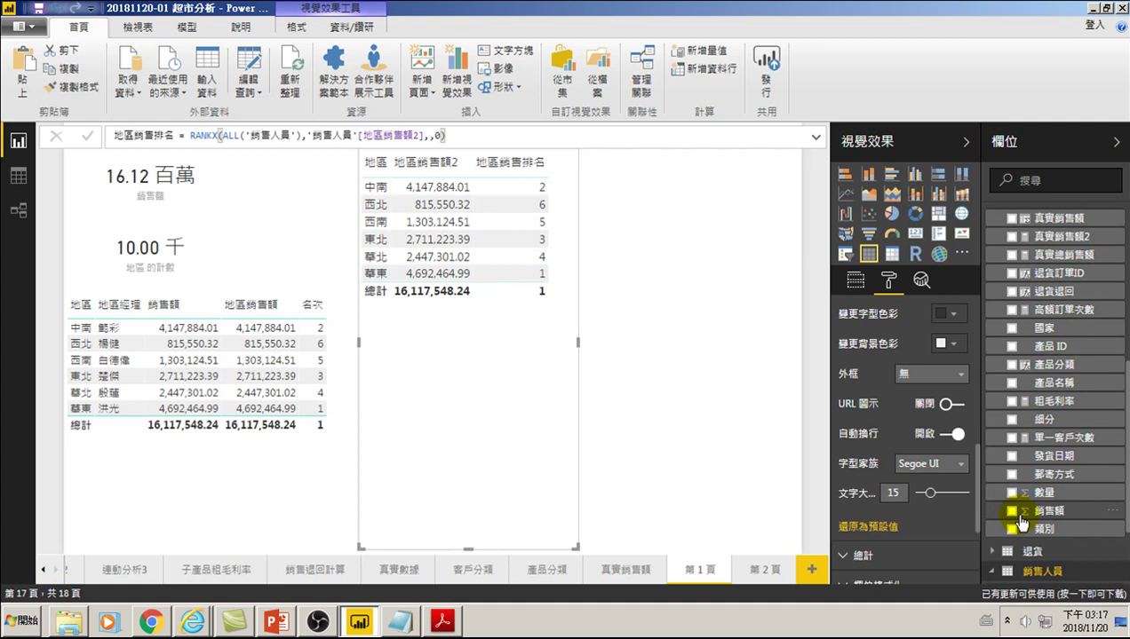
pyautogui.moveTo(197, 364)
pyautogui.click(262, 293)
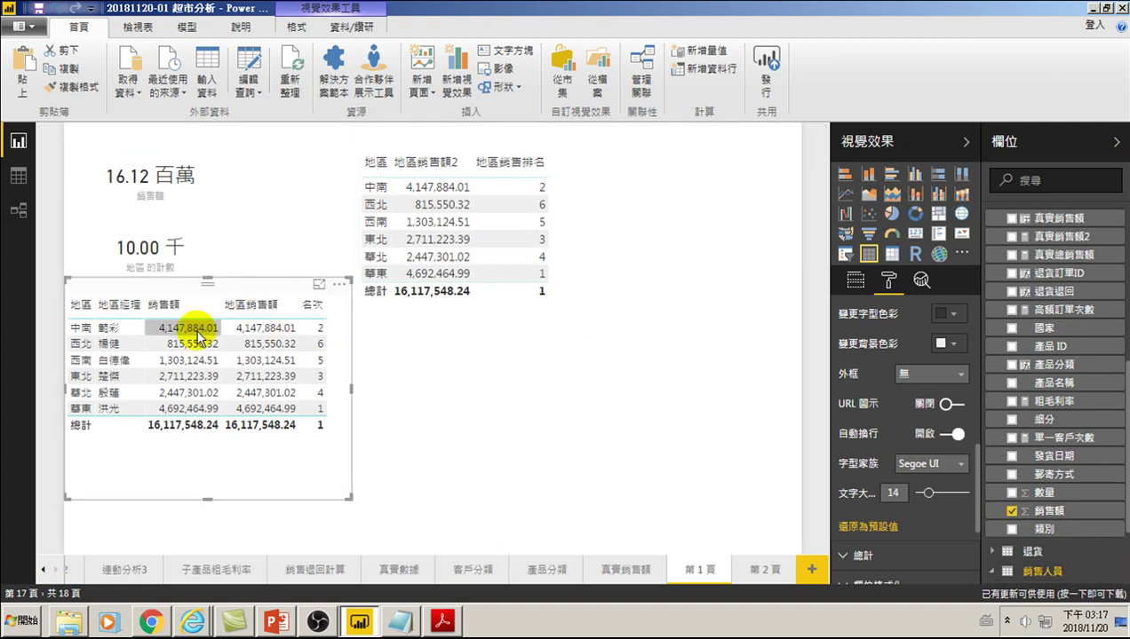
pyautogui.click(855, 283)
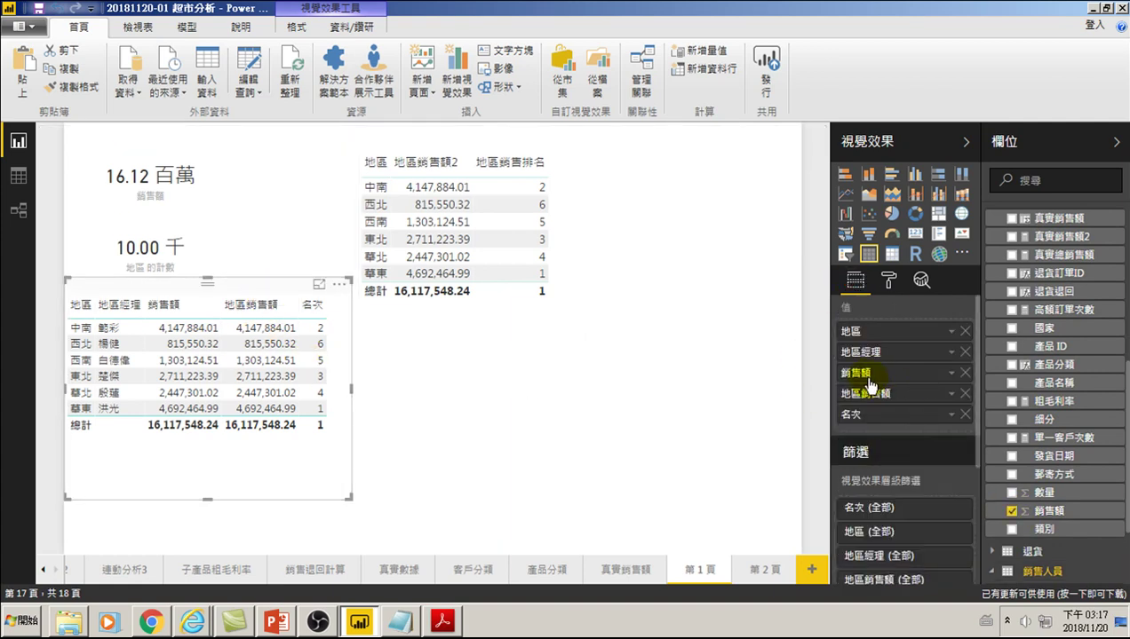
pyautogui.moveTo(1048, 511)
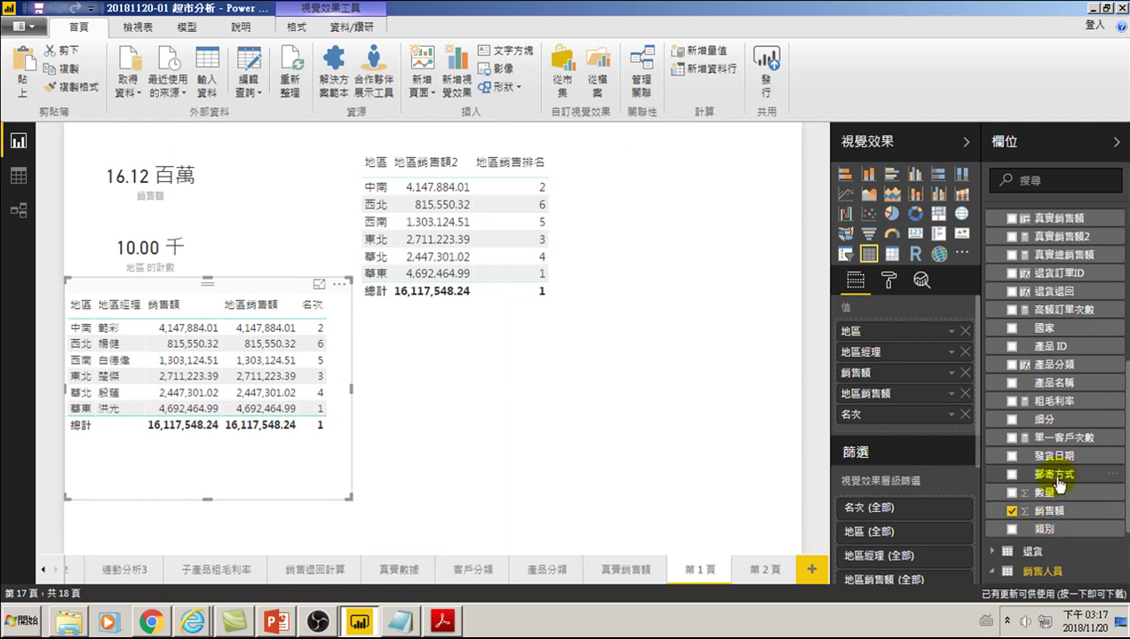
# Select the right-hand ranking table and save the report.
pyautogui.scroll(5, 1045, 418)
pyautogui.scroll(-5, 1041, 368)
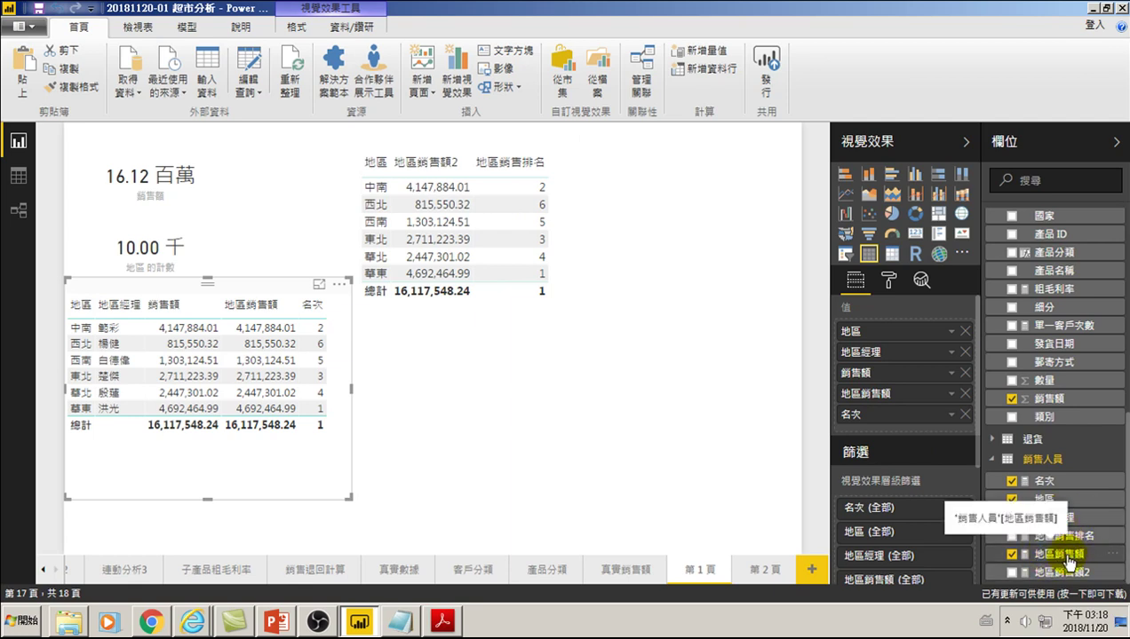
pyautogui.click(517, 227)
pyautogui.click(531, 352)
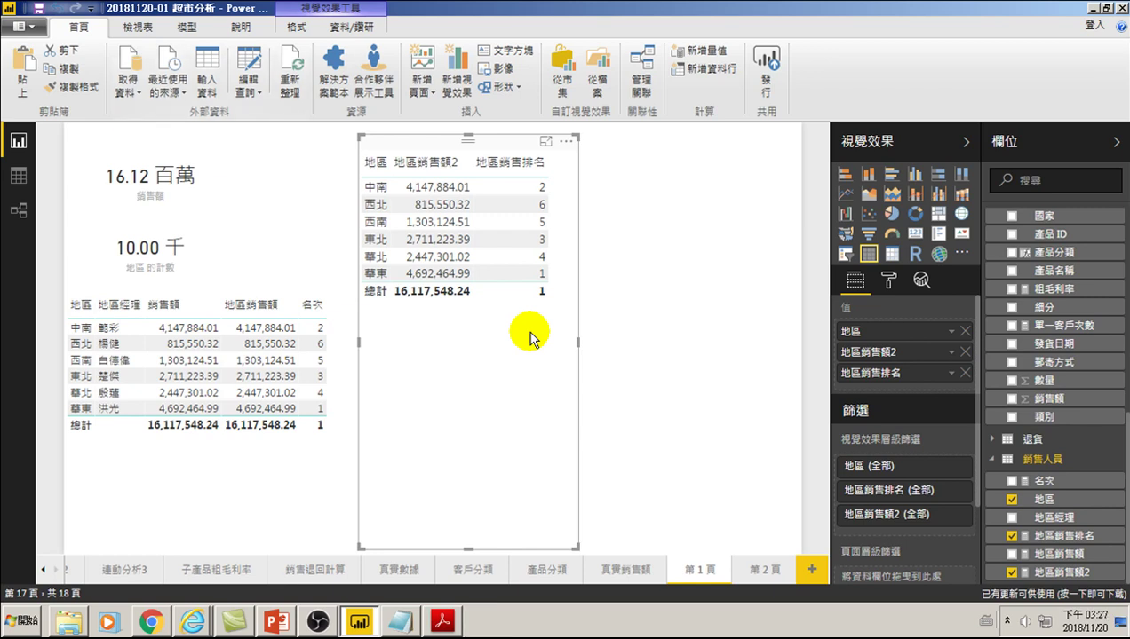
pyautogui.click(39, 12)
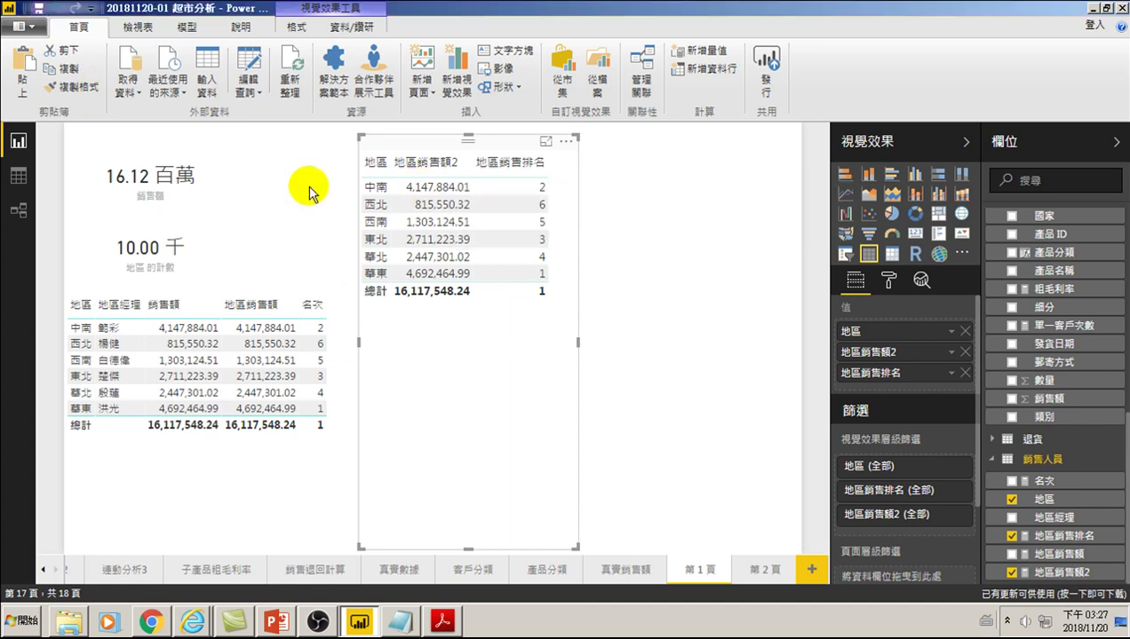
# Rename report page 第 1 頁 to 各地區銷售排名.
pyautogui.doubleClick(698, 569)
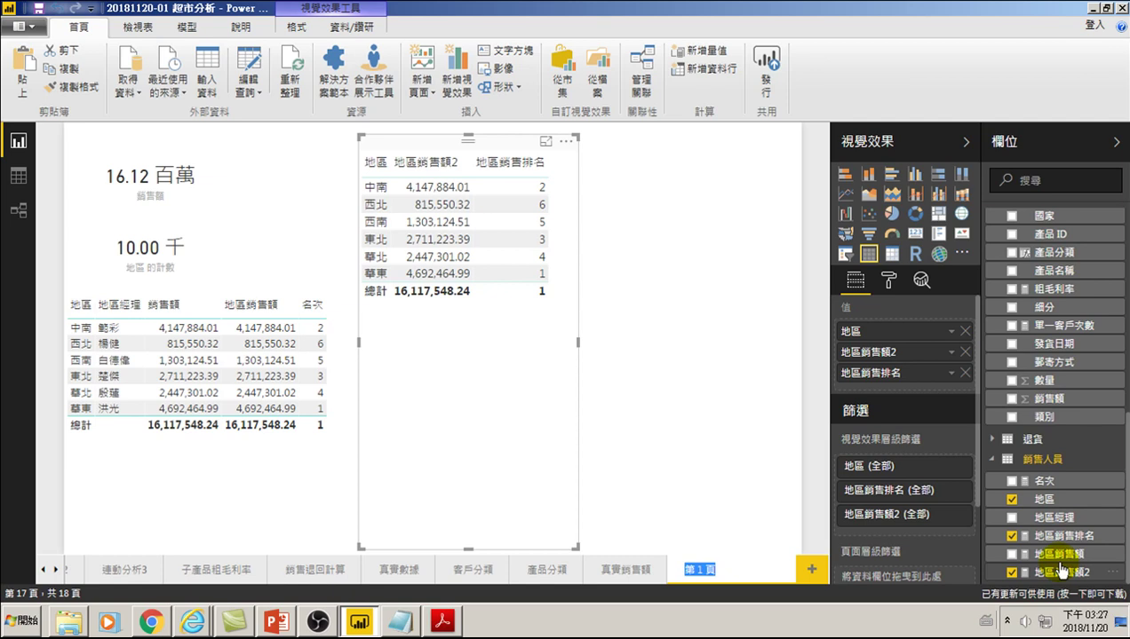
pyautogui.write('HB')
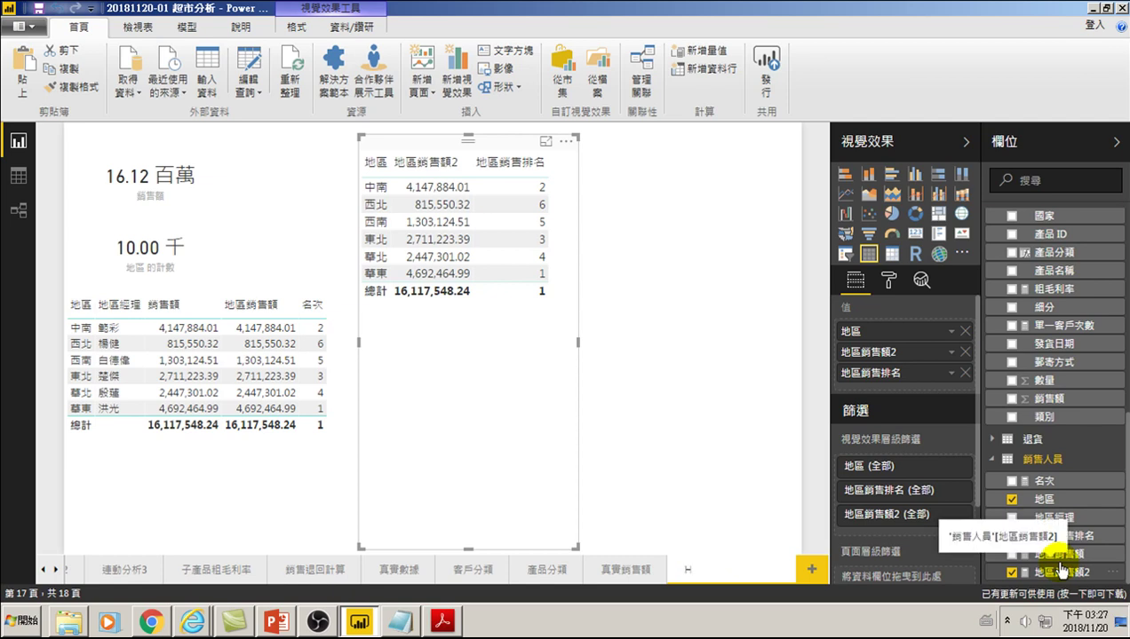
pyautogui.hotkey('ctrl', 'space')
pyautogui.write('各')
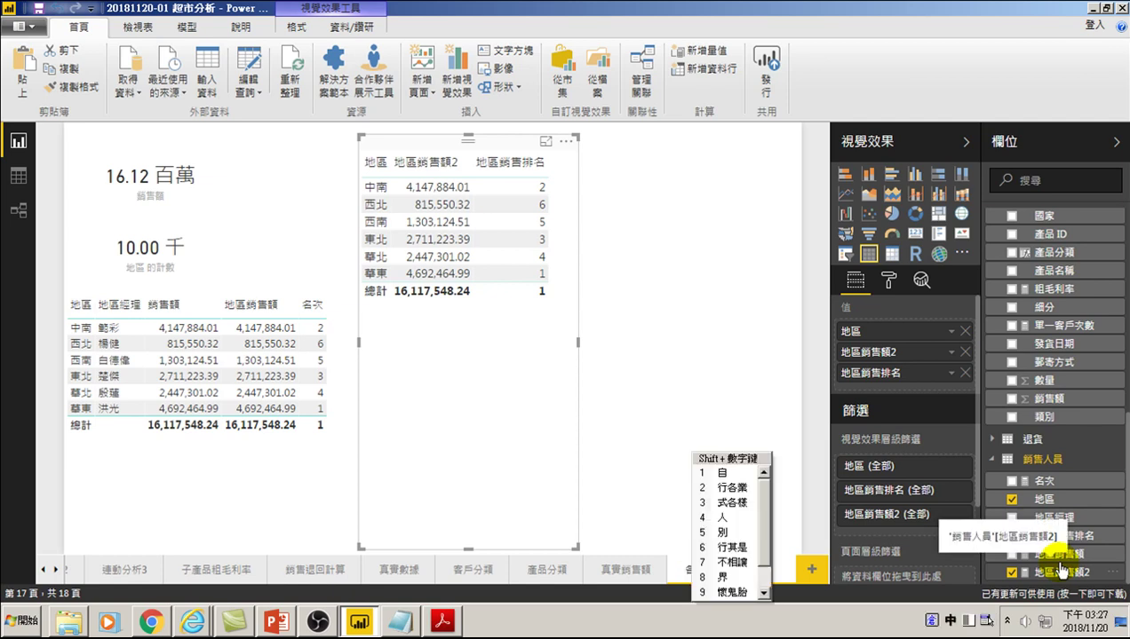
pyautogui.write('地區')
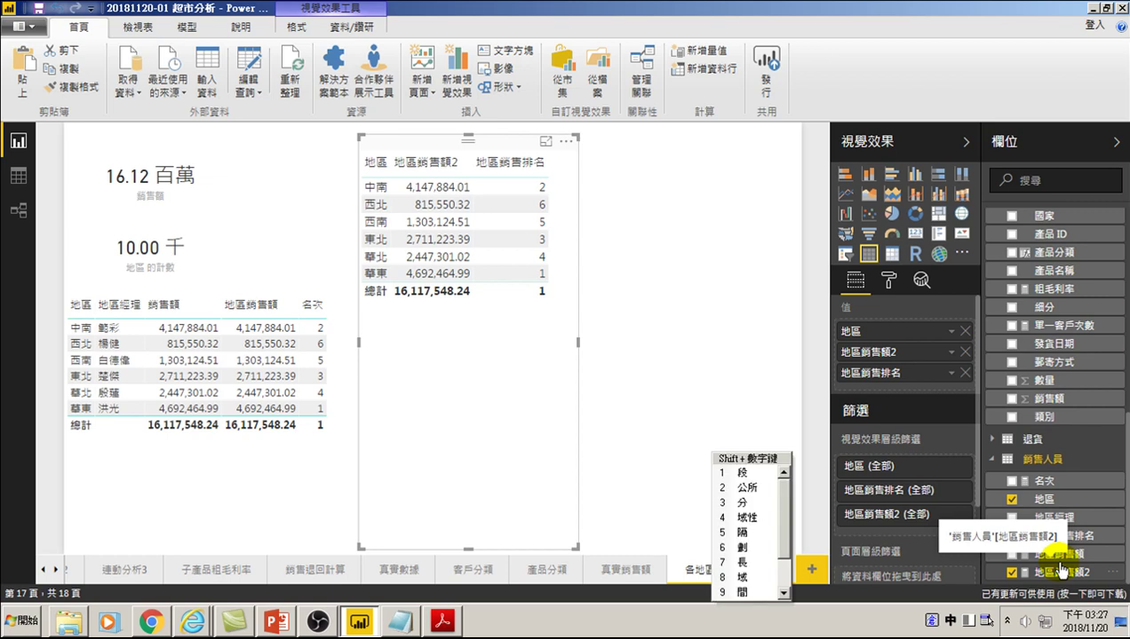
pyautogui.write('銷售')
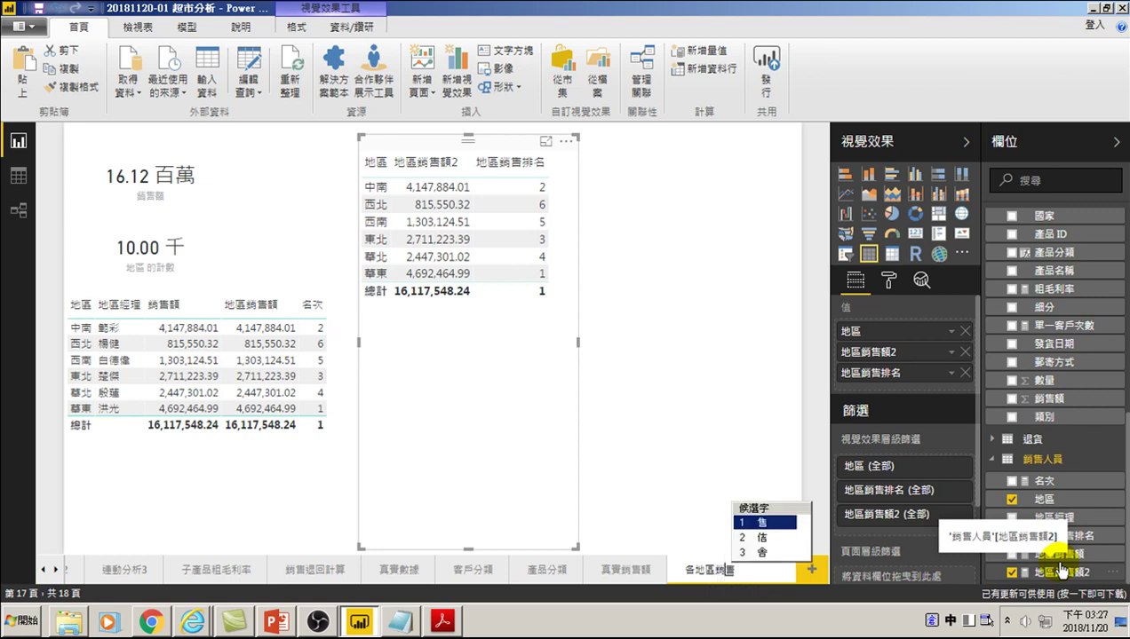
pyautogui.write('排名')
pyautogui.press('Return')
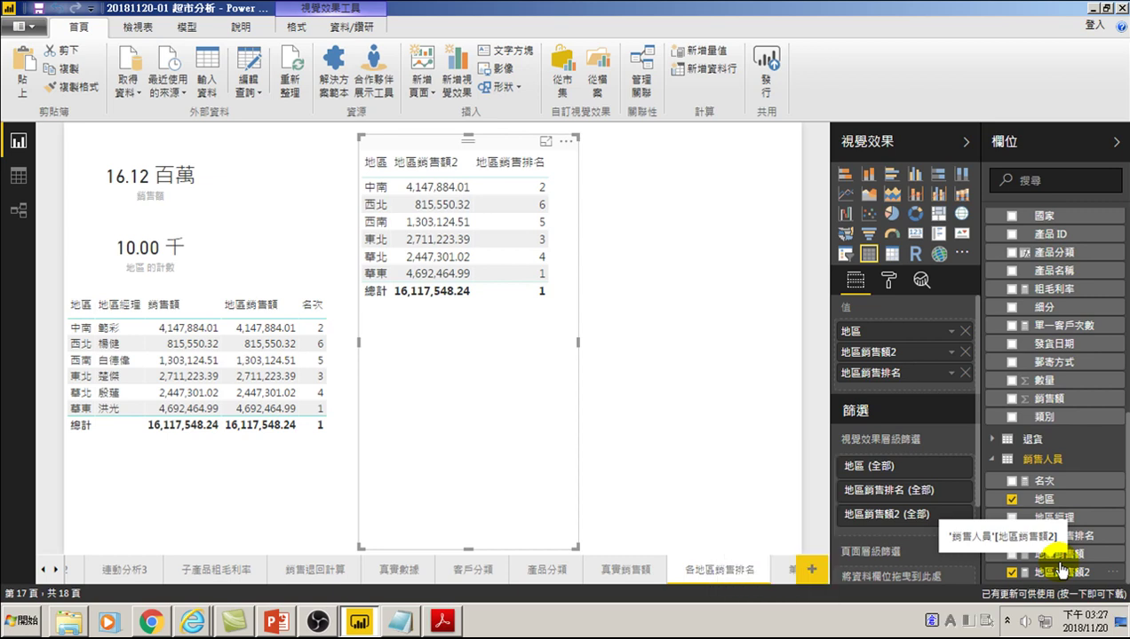